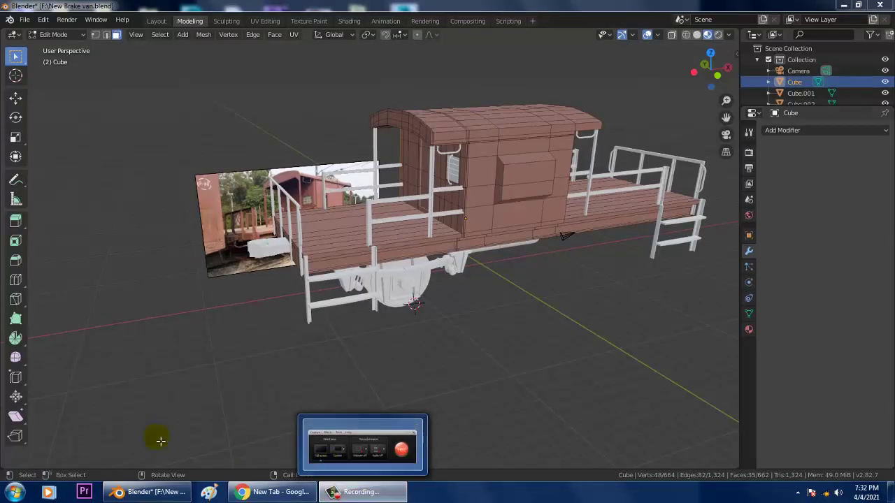
Orbit and zoom the view onto the wheel and underframe, then open the interaction mode menu.
mouse_move(490, 304)
middle_mouse_down()
mouse_move(503, 290)
mouse_move(455, 294)
middle_mouse_up()
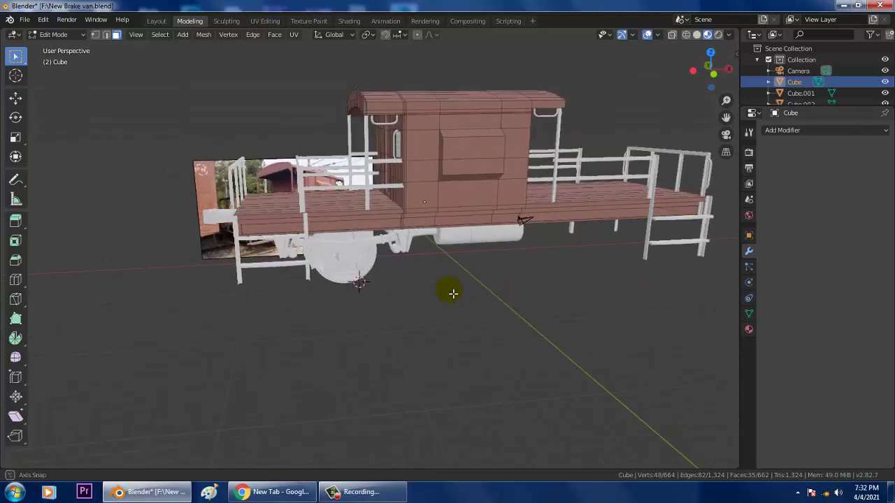
scroll(455, 292, "up", 3)
mouse_move(614, 271)
middle_mouse_down()
mouse_move(578, 262)
mouse_move(625, 272)
mouse_move(634, 264)
mouse_move(511, 261)
mouse_move(379, 241)
mouse_move(376, 234)
mouse_move(466, 235)
mouse_move(399, 219)
mouse_move(226, 240)
middle_mouse_up()
scroll(155, 257, "up", 3)
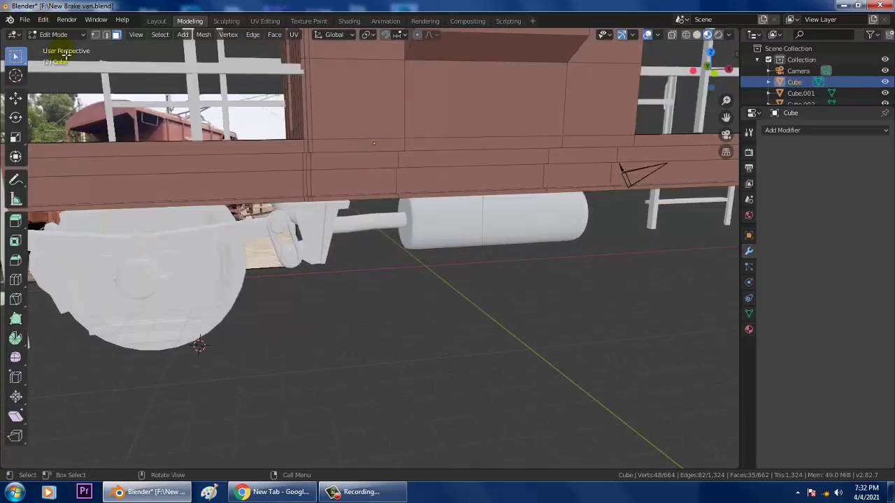
left_click(56, 35)
Switch to Object Mode, select the wheel under the van and duplicate it in place.
left_click(67, 44)
left_click(176, 241)
scroll(175, 242, "down", 5)
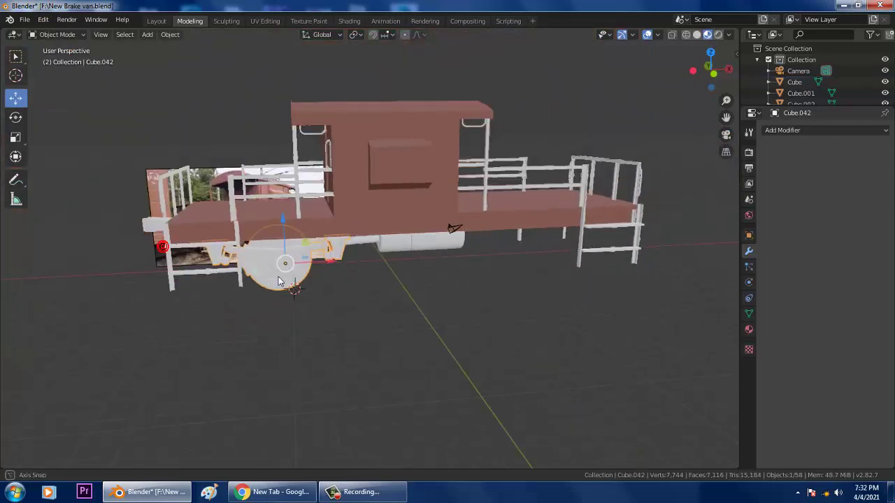
mouse_move(176, 242)
middle_mouse_down()
mouse_move(279, 275)
mouse_move(279, 224)
mouse_move(245, 221)
middle_mouse_up()
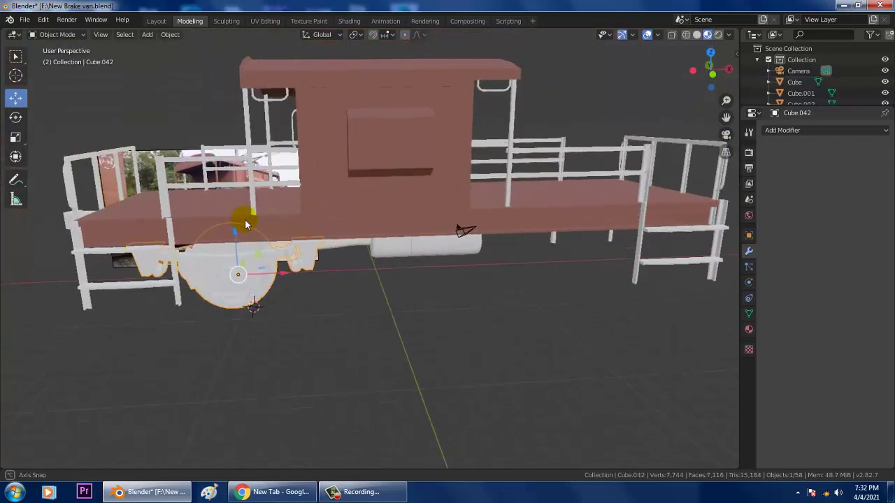
key("shift+d")
right_click(250, 225)
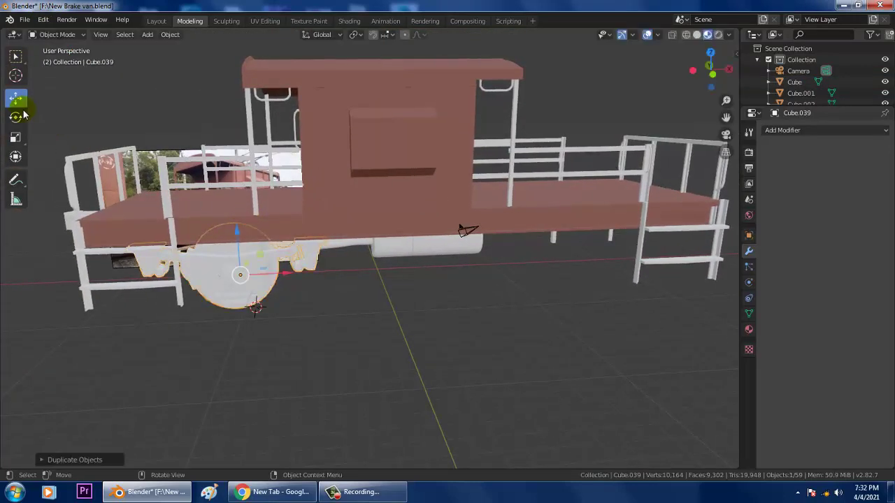
Move the duplicated wheel to its new position along the underframe.
scroll(355, 298, "down", 4)
middle_click_drag(423, 313, 293, 258)
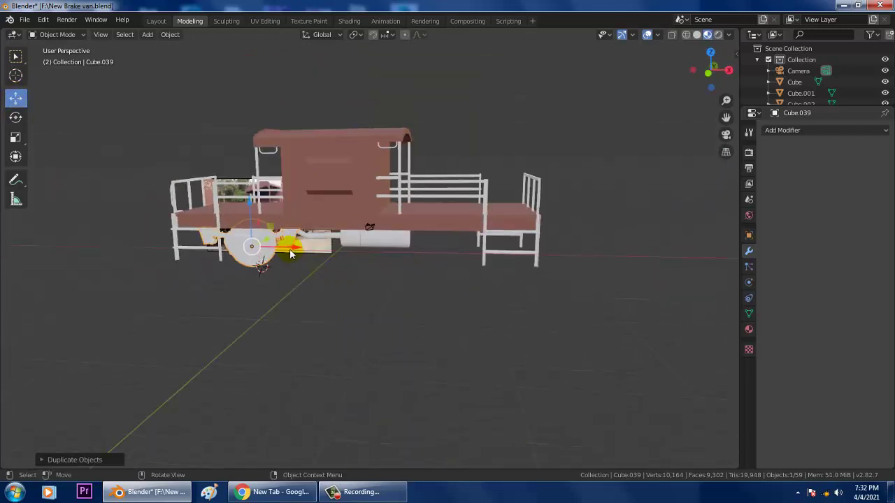
key("g")
left_click(510, 250)
mouse_move(509, 250)
middle_mouse_down()
mouse_move(408, 274)
mouse_move(456, 267)
mouse_move(427, 283)
mouse_move(458, 266)
mouse_move(475, 274)
mouse_move(462, 237)
mouse_move(414, 257)
middle_mouse_up()
scroll(441, 280, "up", 4)
Duplicate the centre wheel assembly and mirror the copy on the global Y axis.
left_click(462, 237)
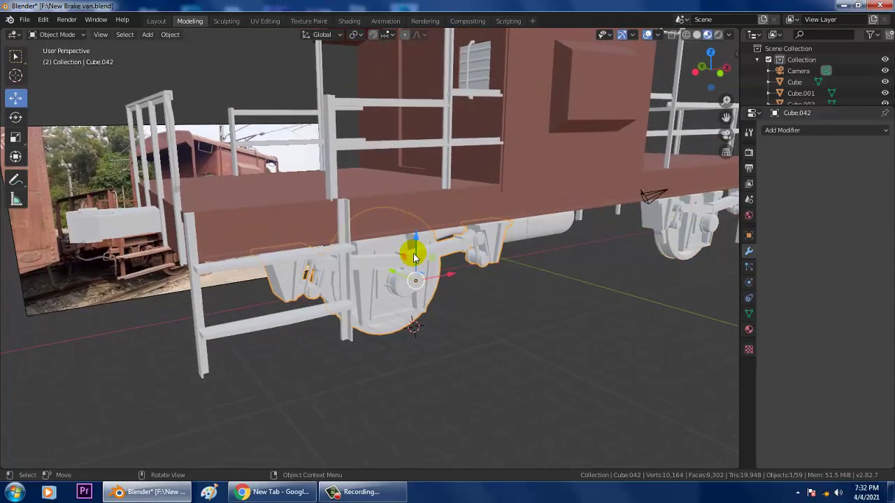
key("shift+d")
right_click(414, 257)
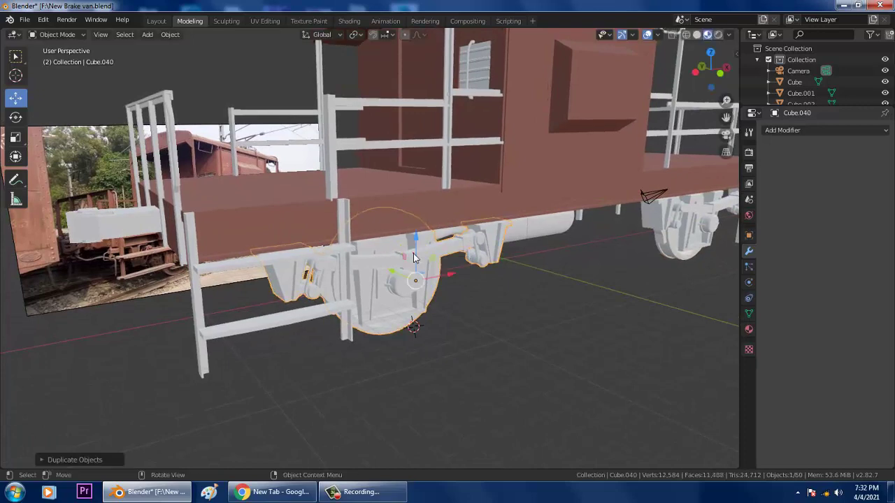
mouse_move(593, 316)
middle_mouse_down()
mouse_move(608, 315)
mouse_move(446, 200)
middle_mouse_up()
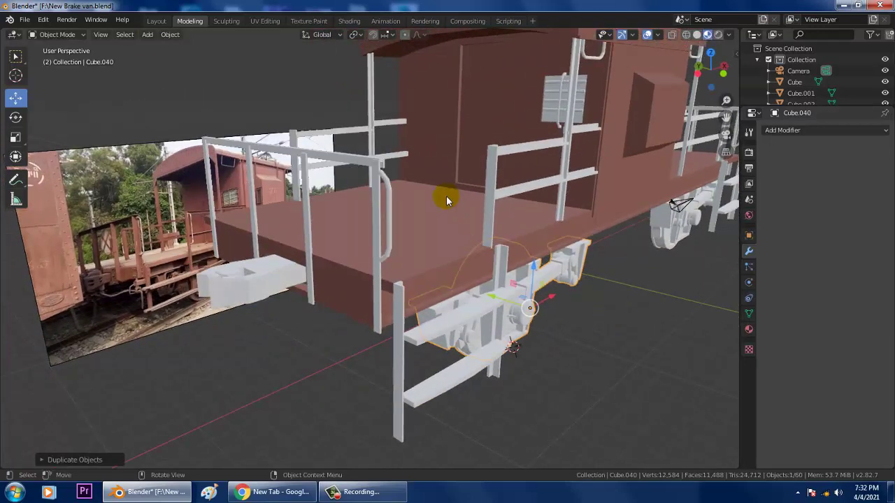
left_click(169, 35)
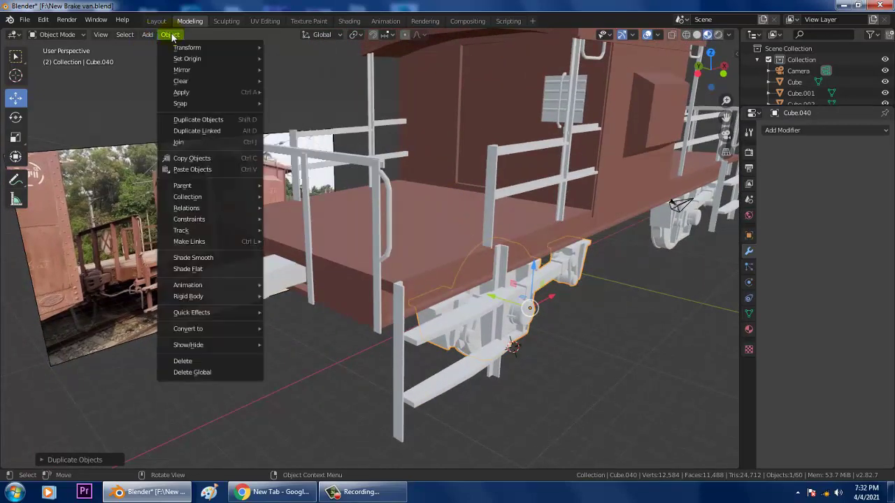
mouse_move(183, 70)
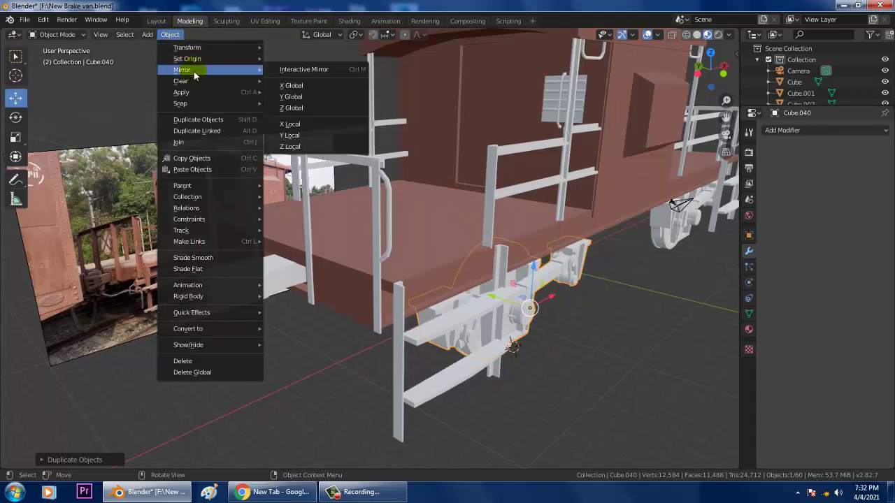
left_click(292, 97)
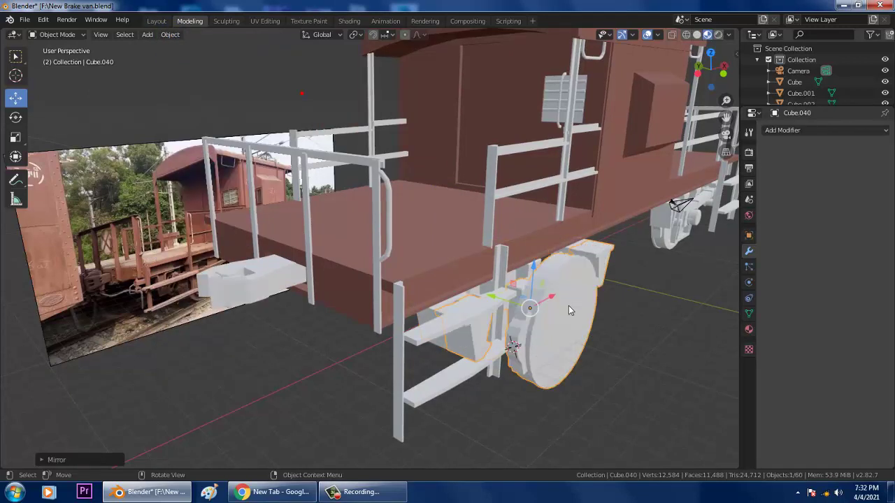
Slide the mirrored assembly along Y to the van's far side.
key("g")
left_click(462, 293)
middle_click_drag(462, 293, 429, 229)
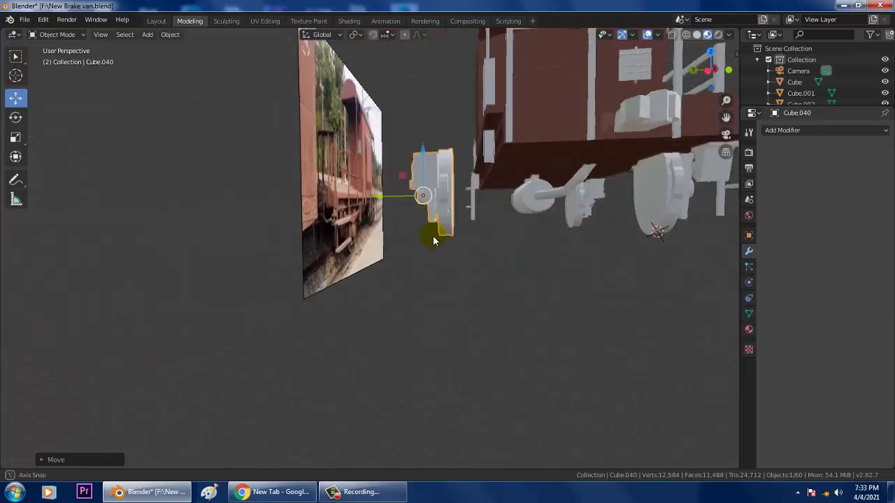
mouse_move(375, 203)
left_mouse_down()
mouse_move(449, 214)
mouse_move(499, 199)
left_mouse_up()
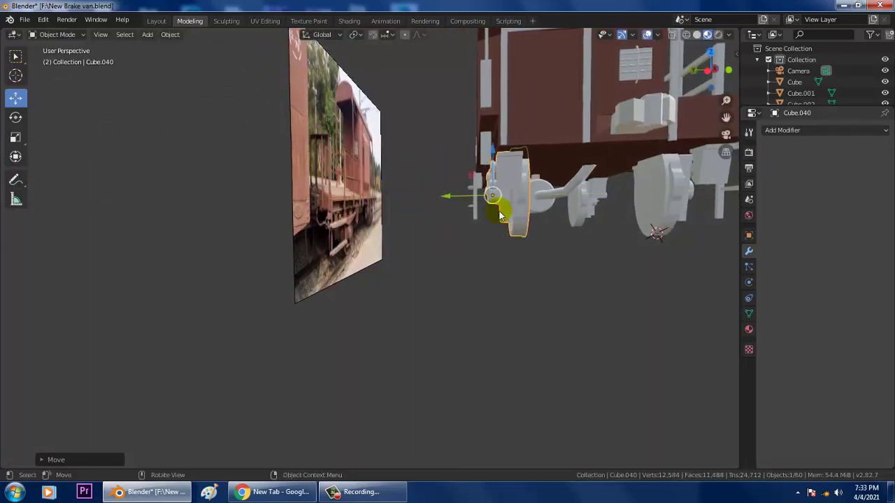
mouse_move(499, 200)
middle_mouse_down()
mouse_move(386, 224)
mouse_move(412, 229)
middle_mouse_up()
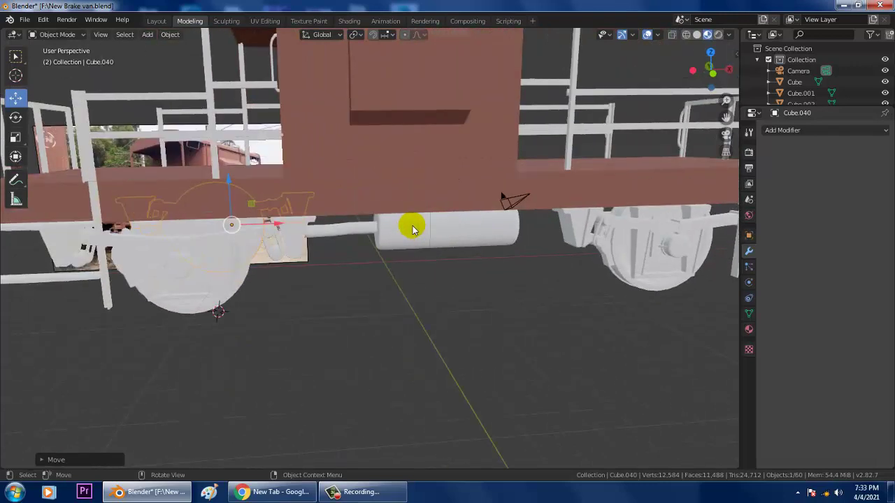
In front view, duplicate the mirrored wheel assembly and move the copy along X to the van's other end.
key("shift+d")
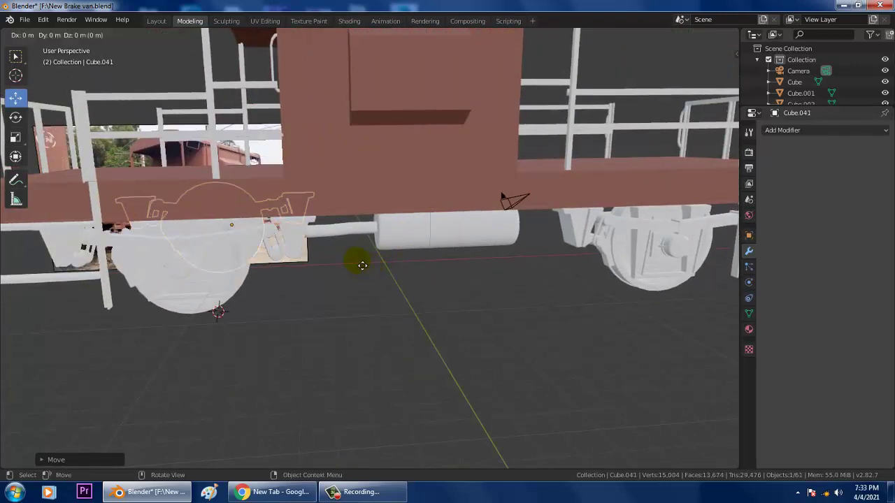
right_click(357, 260)
mouse_move(383, 250)
middle_mouse_down("alt")
mouse_move(542, 283)
mouse_move(524, 286)
middle_mouse_up("alt")
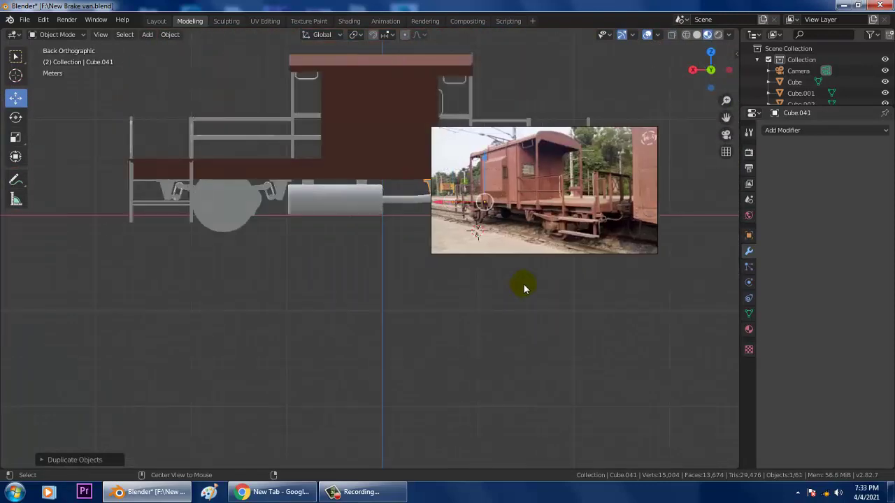
mouse_move(342, 197)
middle_mouse_down("alt")
mouse_move(466, 230)
mouse_move(373, 190)
middle_mouse_up("alt")
left_click_drag(297, 205, 568, 231)
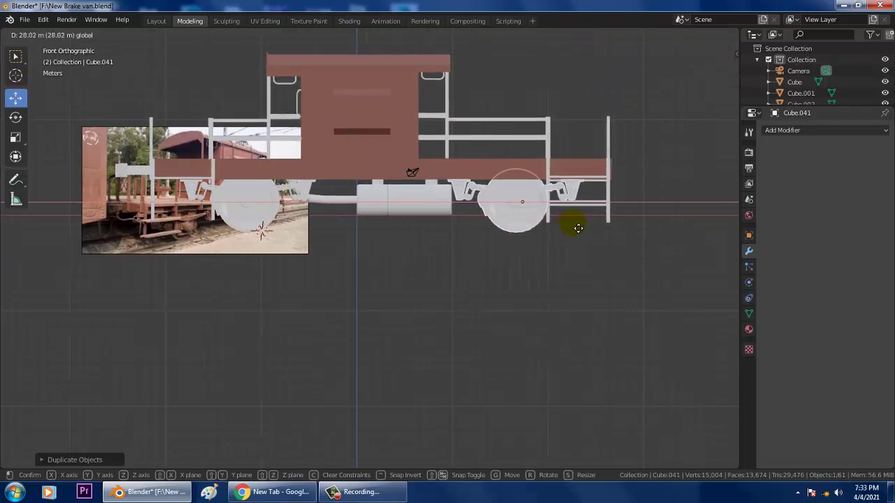
left_click(571, 225)
Zoom in on the copied wheel and nudge it slightly along X into place.
scroll(514, 201, "up", 2)
scroll(520, 202, "up", 2)
middle_click_drag(520, 206, 343, 210, "shift")
scroll(343, 209, "up", 4)
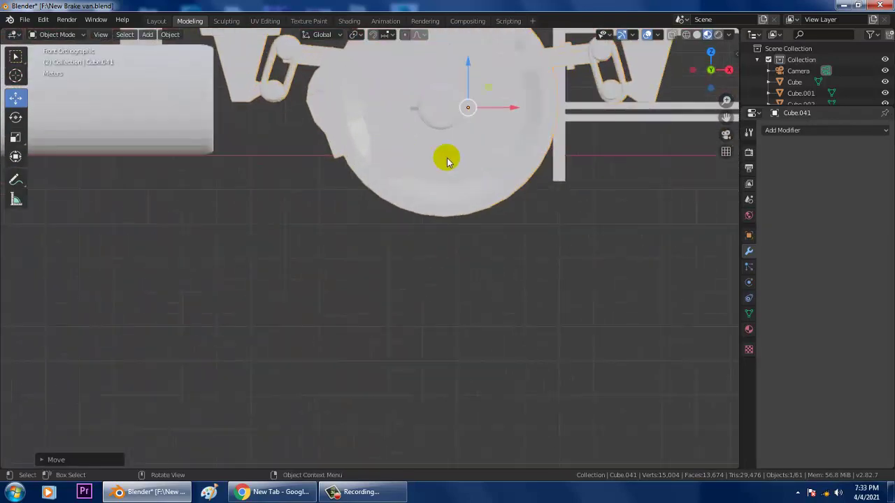
left_click_drag(508, 110, 513, 109)
scroll(490, 176, "down", 5)
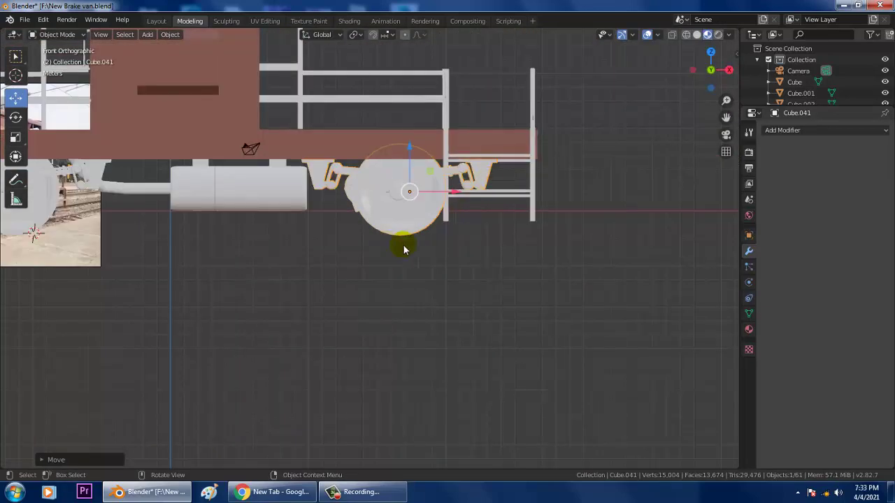
Orbit around the van to compare it with the reference photo and select the van body.
mouse_move(400, 243)
middle_mouse_down()
mouse_move(489, 260)
mouse_move(485, 269)
middle_mouse_up()
scroll(444, 256, "down", 5)
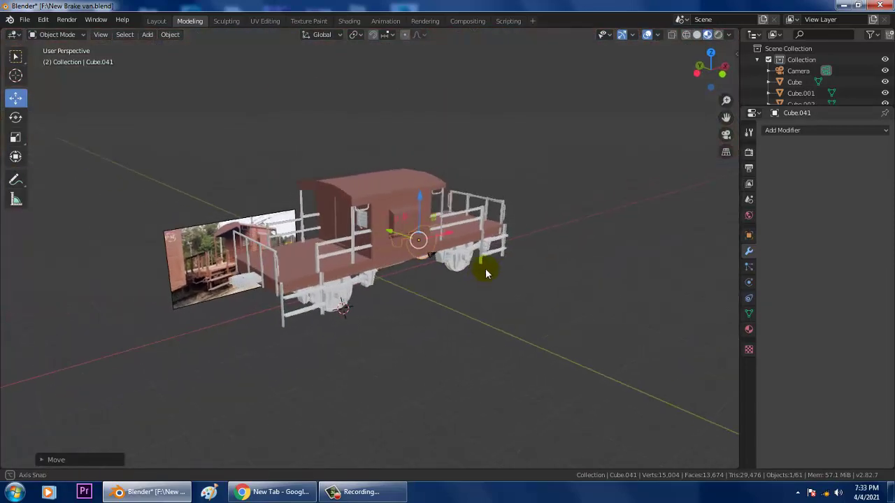
scroll(446, 263, "up", 3)
scroll(445, 259, "up", 2)
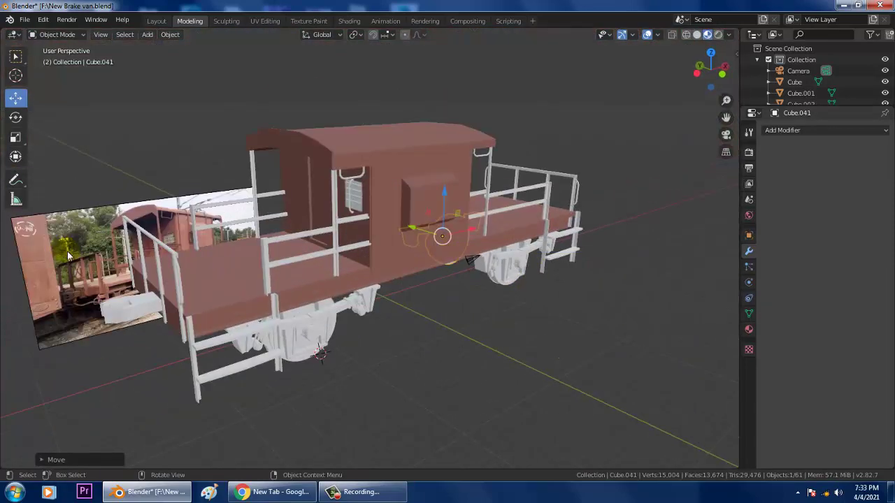
scroll(200, 255, "up", 3)
scroll(250, 196, "up", 2)
mouse_move(249, 196)
middle_mouse_down()
mouse_move(391, 213)
mouse_move(273, 222)
middle_mouse_up()
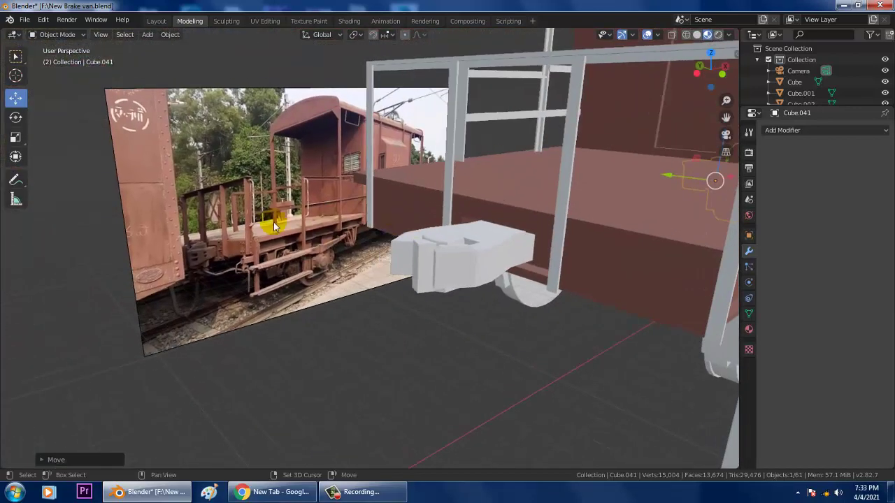
scroll(265, 222, "up", 3)
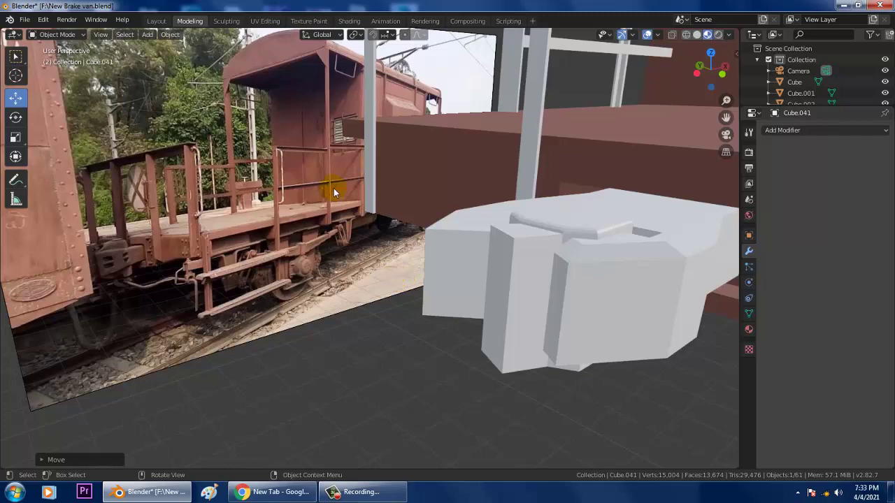
scroll(377, 187, "down", 3)
scroll(447, 193, "up", 3)
mouse_move(475, 200)
middle_mouse_down()
mouse_move(501, 228)
mouse_move(413, 247)
mouse_move(331, 220)
mouse_move(315, 239)
middle_mouse_up()
scroll(472, 122, "up", 2)
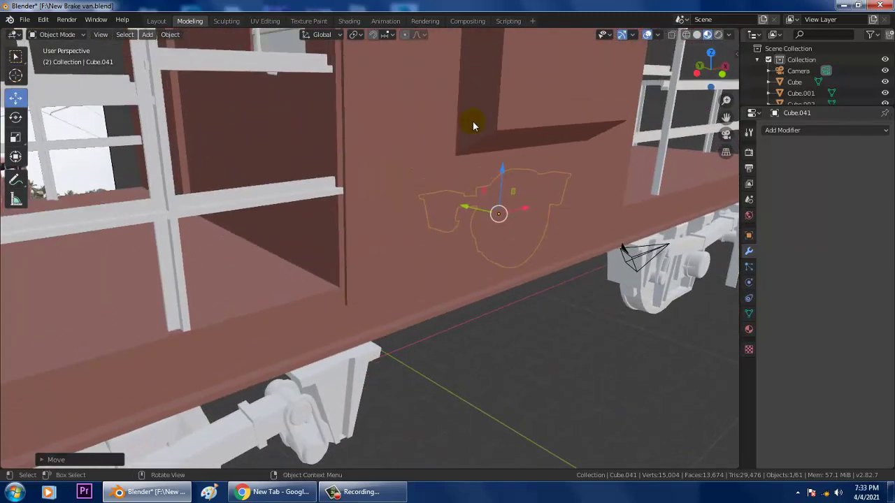
left_click(473, 121)
middle_click_drag(487, 71, 512, 107)
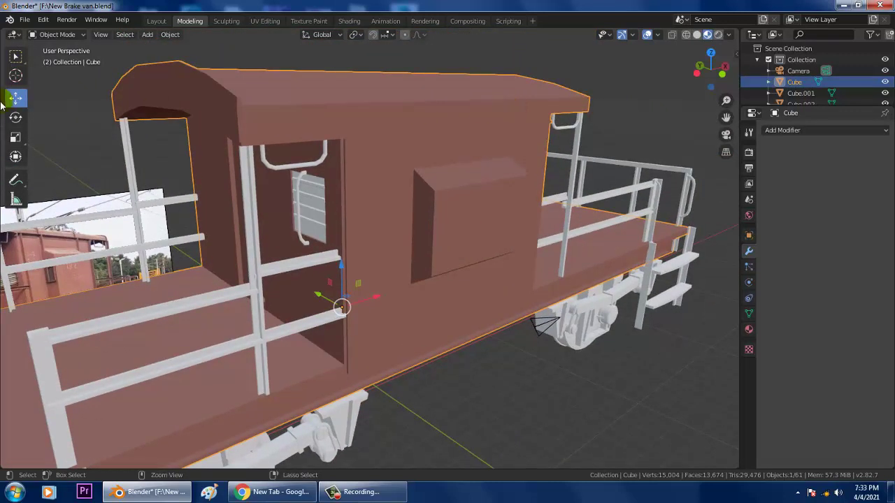
Enter Edit Mode on the van body and add an edge loop across the cab.
left_click(56, 34)
left_click(53, 57)
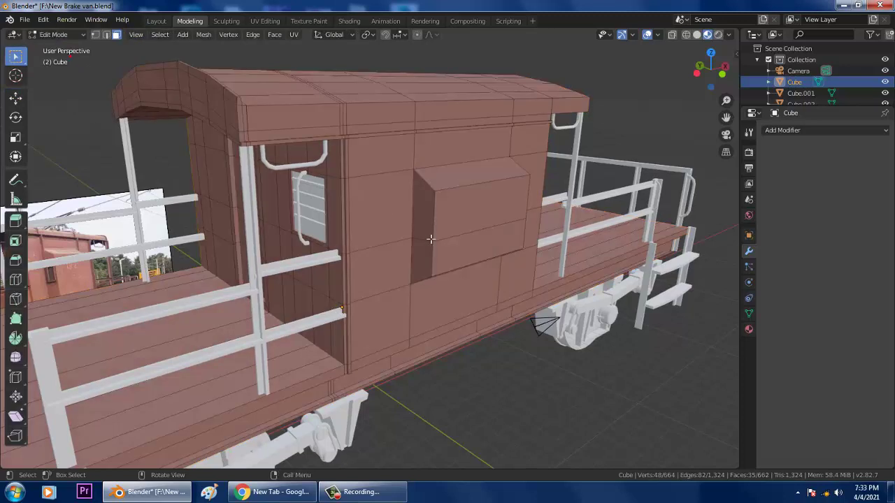
key("ctrl+r")
left_click(436, 237)
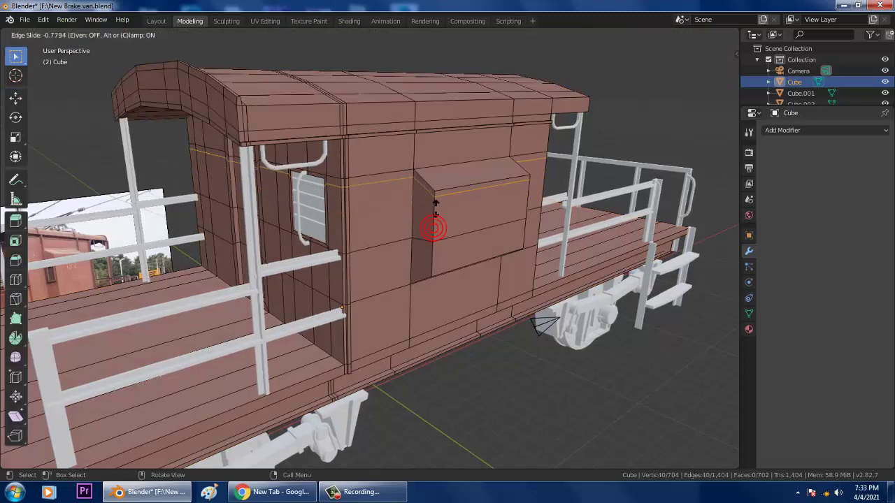
left_click(440, 238)
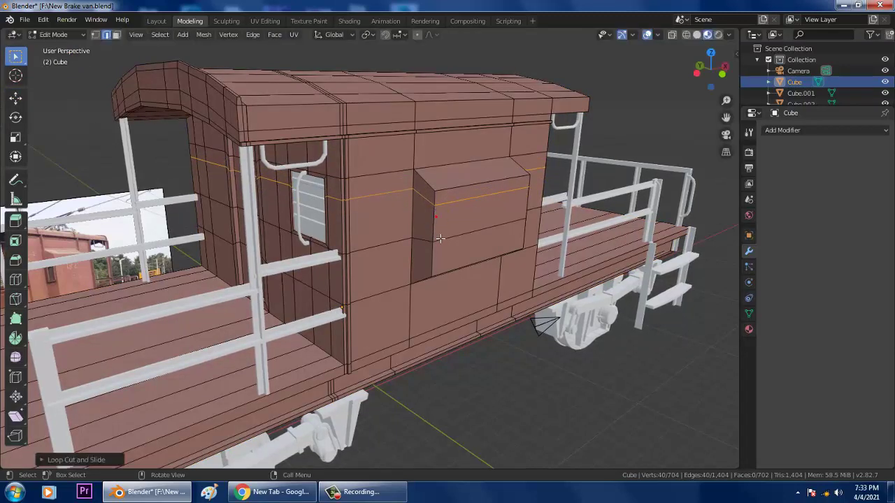
left_click(481, 250)
left_click(116, 35)
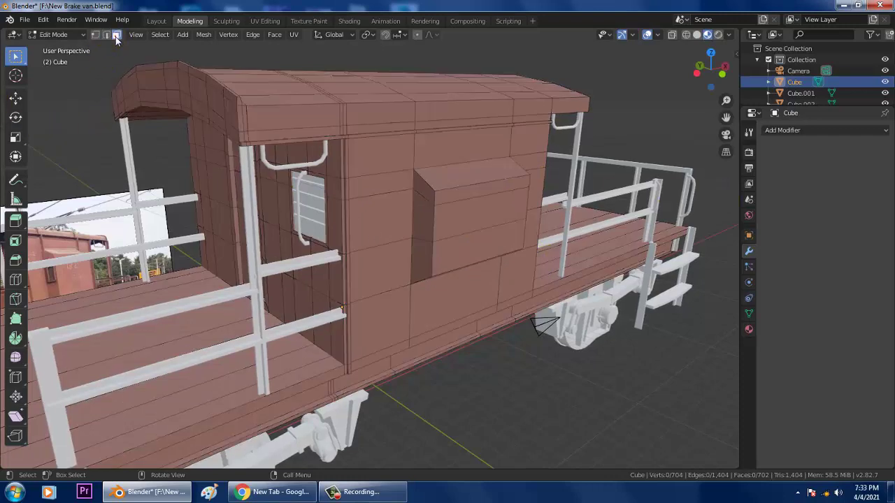
mouse_move(429, 226)
middle_mouse_down()
mouse_move(416, 199)
mouse_move(362, 194)
mouse_move(427, 114)
mouse_move(445, 115)
mouse_move(436, 124)
mouse_move(465, 184)
mouse_move(473, 181)
middle_mouse_up()
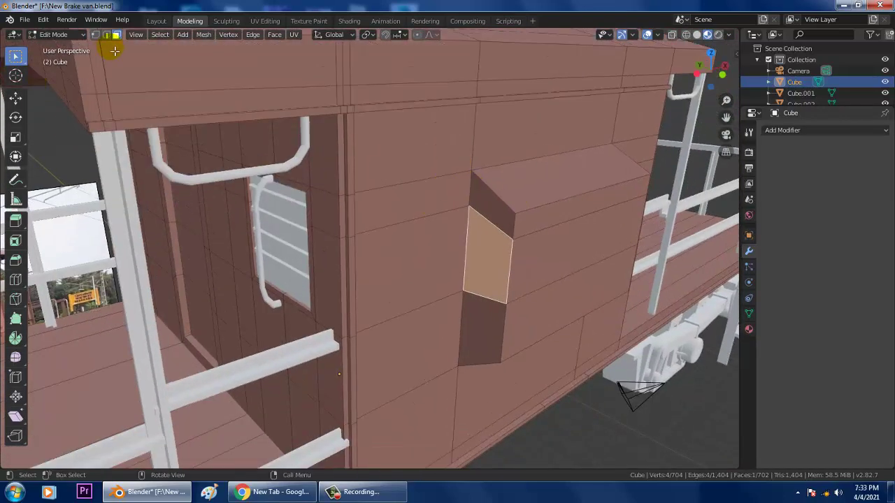
Select the wall box's top corner vertex and lower it along Z.
left_click(95, 35)
left_click(472, 211)
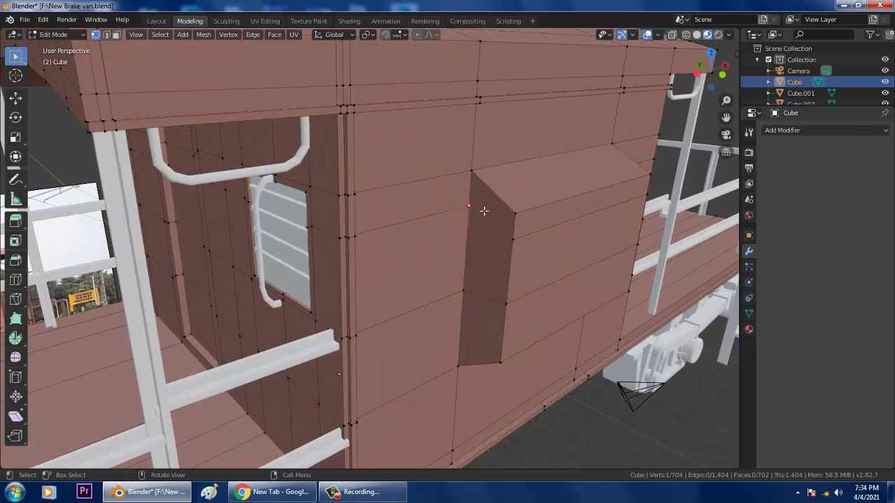
mouse_move(483, 209)
middle_mouse_down()
mouse_move(468, 203)
mouse_move(509, 126)
middle_mouse_up()
left_click(17, 101)
left_click_drag(511, 90, 517, 115)
Raise the box's mid-edge vertex slightly and select the box's side face.
middle_click_drag(561, 170, 559, 170)
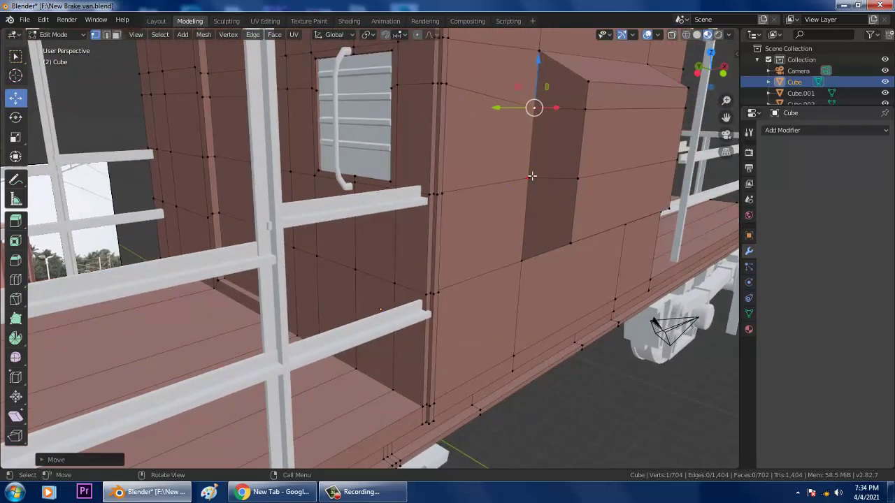
left_click(531, 176)
left_click_drag(529, 140, 529, 127)
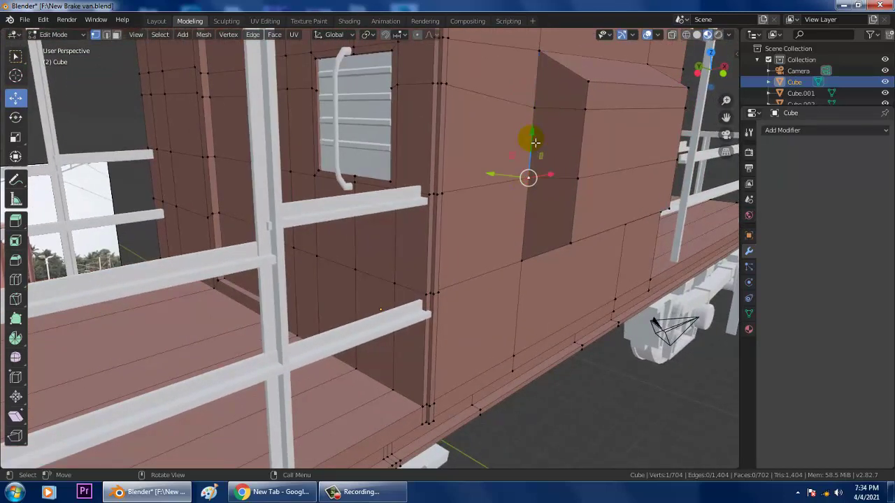
key("3")
left_click(569, 126)
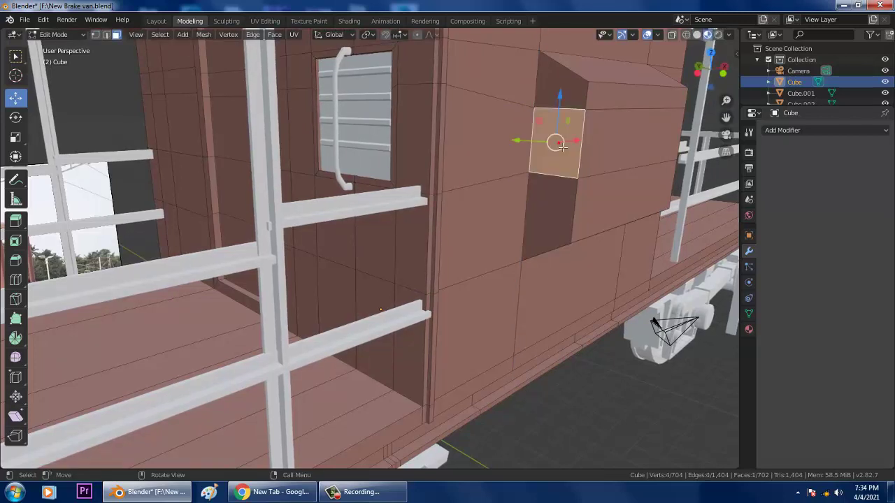
middle_click_drag(569, 129, 579, 150)
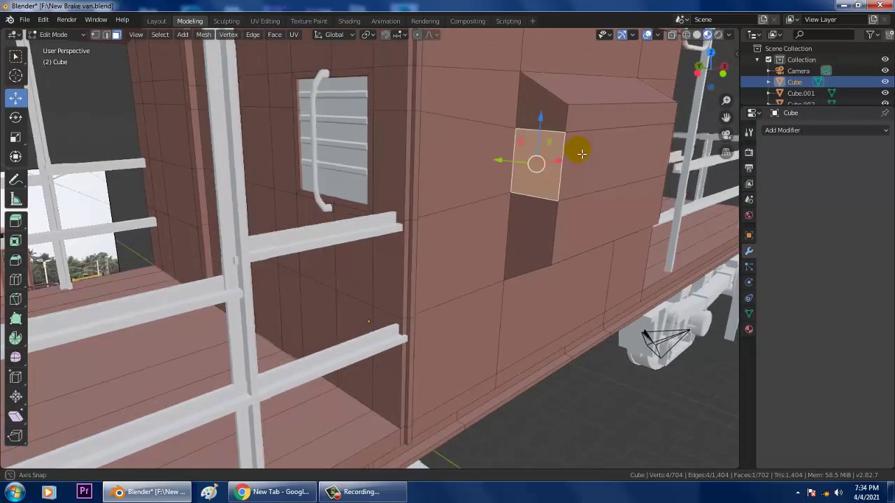
Inset the box's side face and shrink the inset panel vertically.
left_click(16, 241)
mouse_move(500, 172)
left_mouse_down()
mouse_move(511, 183)
mouse_move(514, 176)
left_mouse_up()
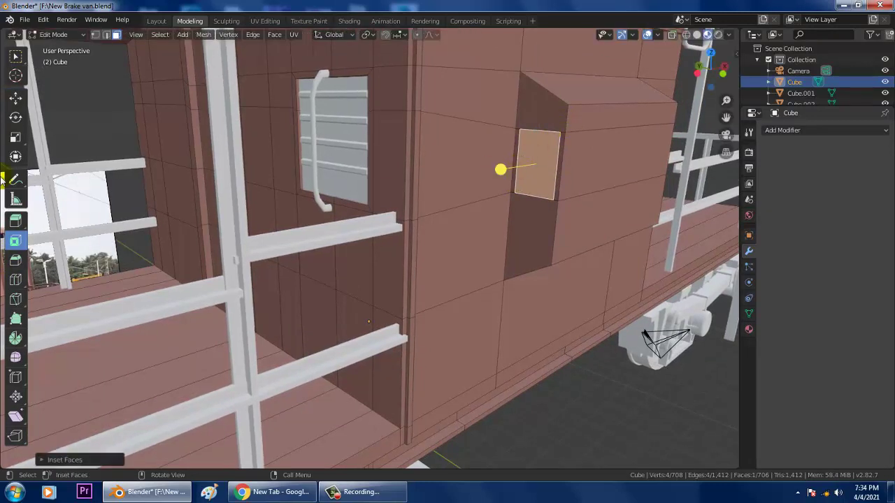
left_click(16, 137)
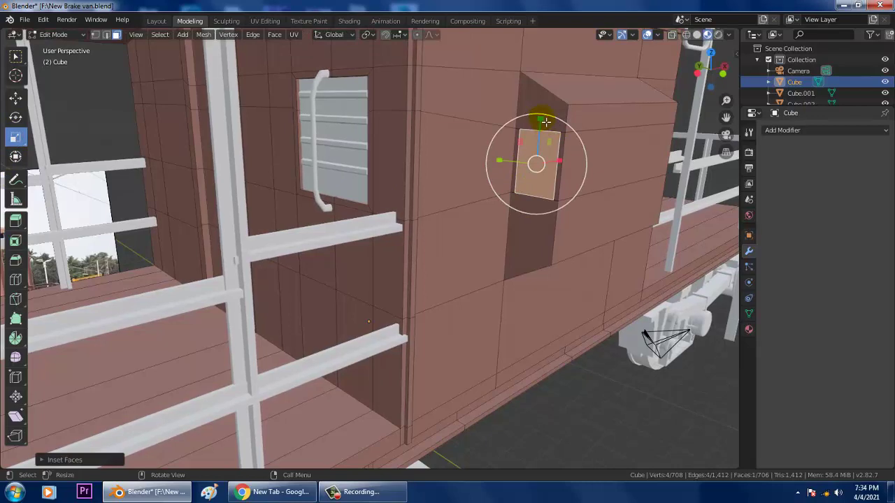
left_click_drag(539, 111, 544, 126)
scroll(555, 144, "up", 5)
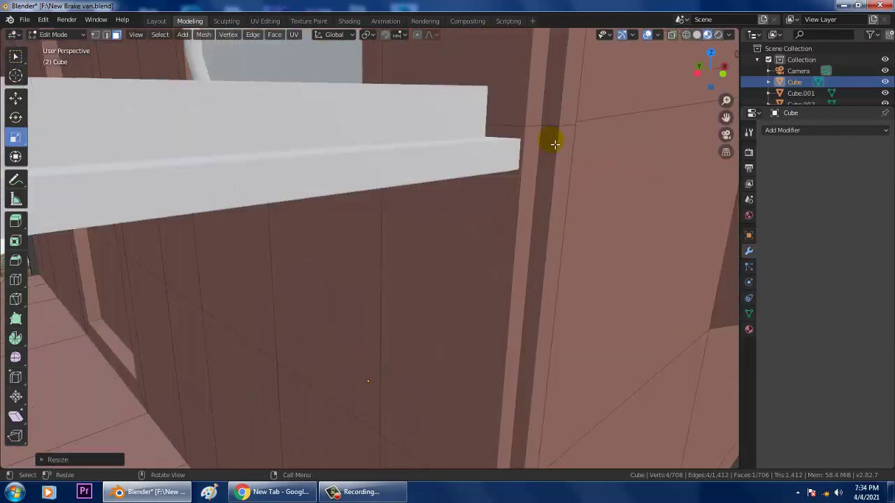
scroll(539, 177, "down", 5)
mouse_move(535, 165)
middle_mouse_down()
mouse_move(539, 179)
mouse_move(507, 200)
mouse_move(499, 194)
mouse_move(566, 196)
mouse_move(550, 201)
middle_mouse_up()
scroll(539, 180, "up", 5)
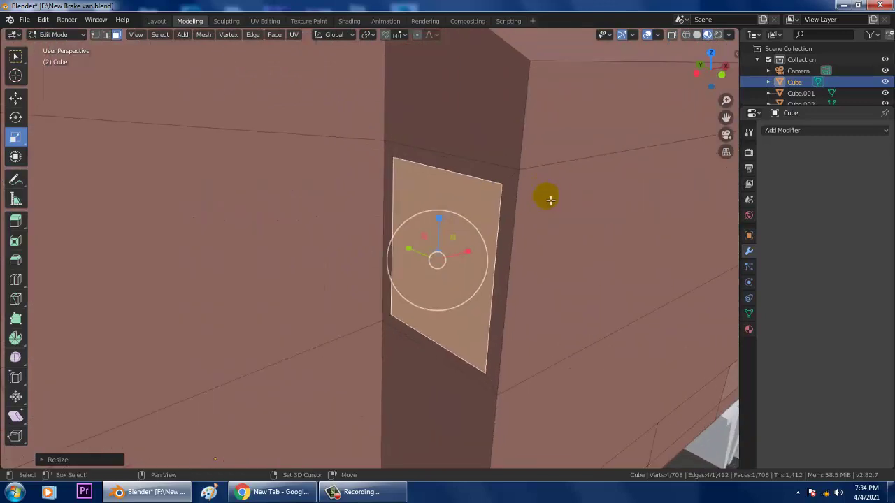
Extrude the inset panel outward from the wall box.
left_click(16, 227)
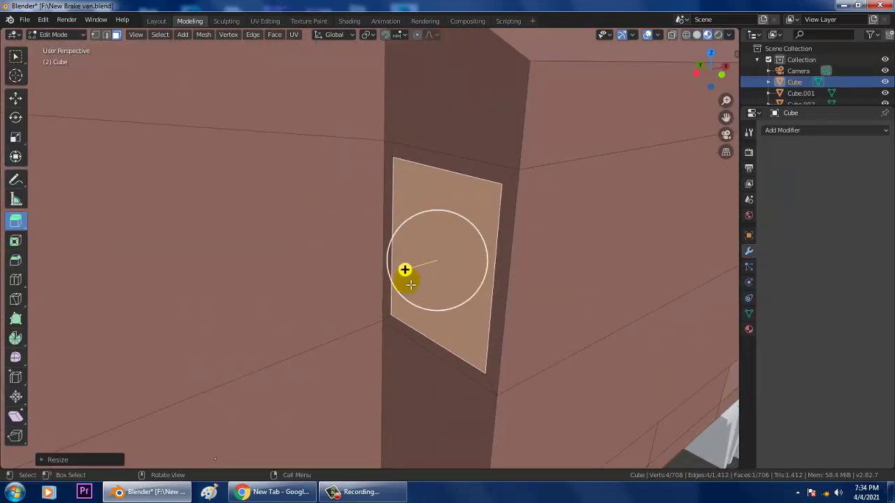
left_click(14, 100)
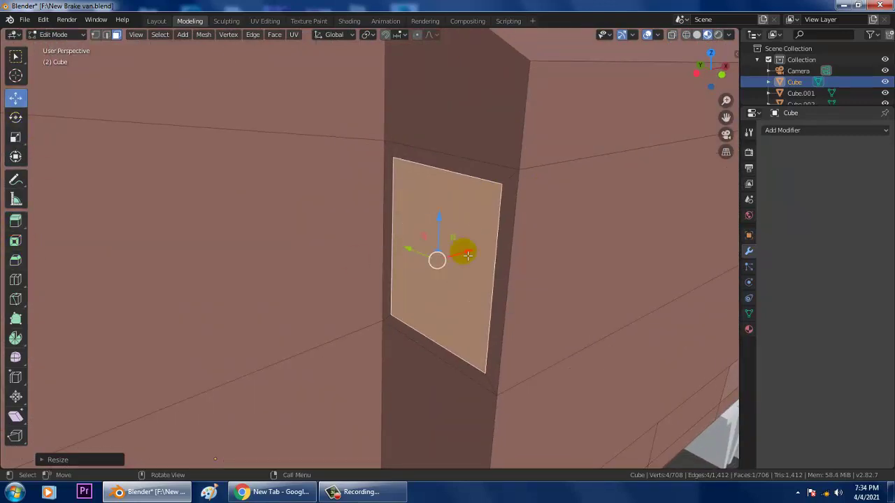
left_click_drag(467, 256, 480, 253)
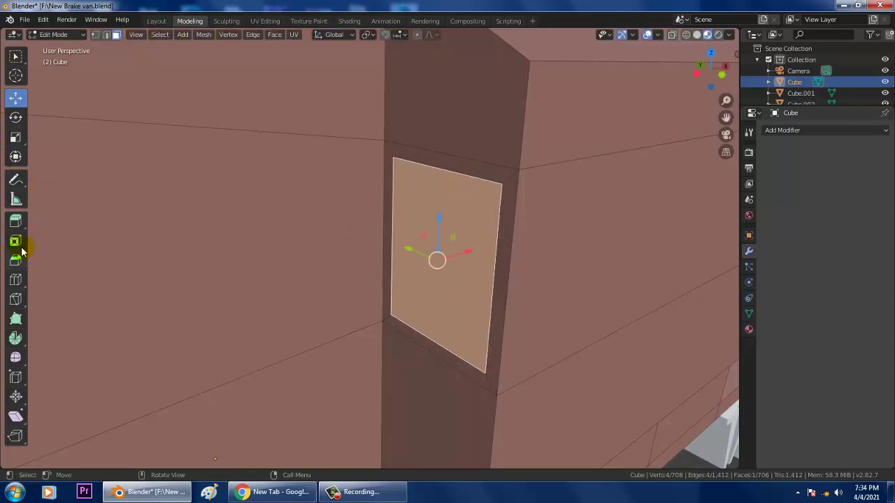
left_click(15, 221)
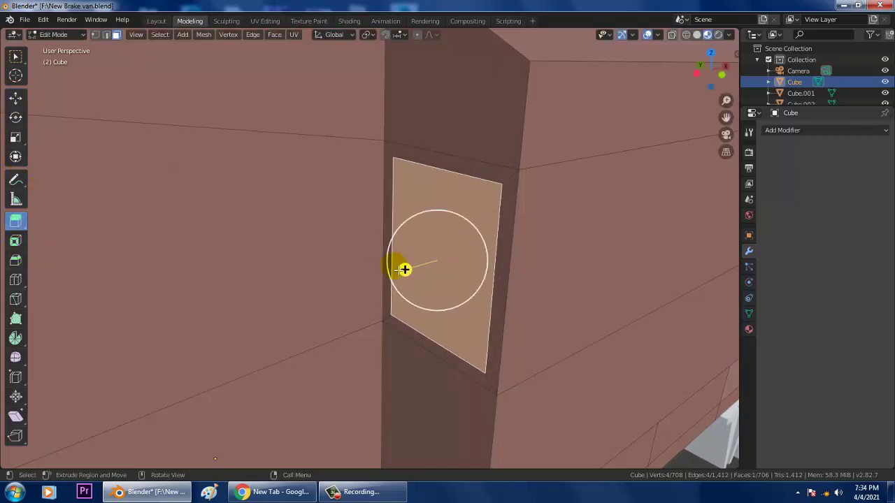
left_click_drag(417, 274, 423, 269)
scroll(423, 265, "down", 5)
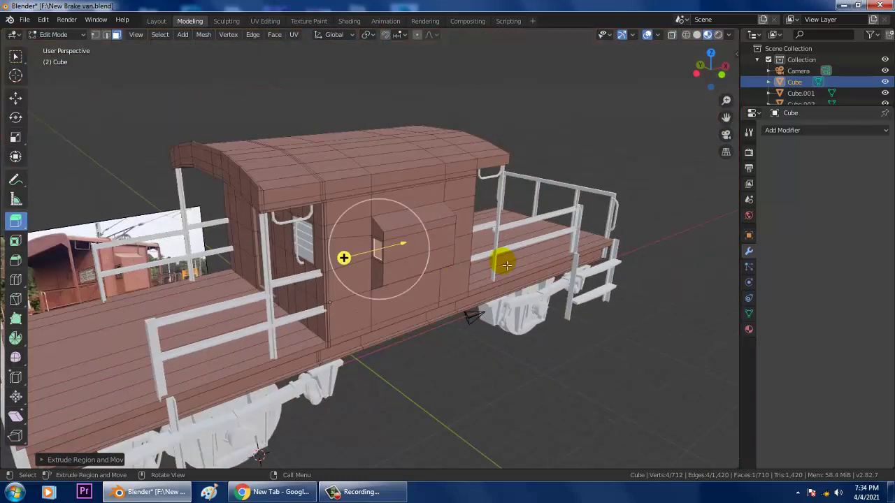
Orbit around the wagon's side wall to compare the extruded panel with the reference photo.
mouse_move(377, 244)
middle_mouse_down()
mouse_move(366, 235)
mouse_move(407, 228)
mouse_move(345, 299)
middle_mouse_up()
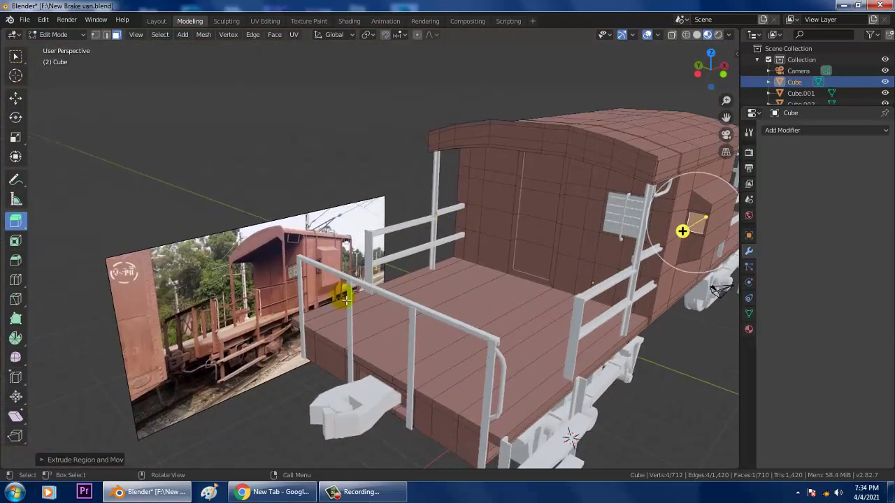
scroll(330, 320, "up", 4)
scroll(349, 315, "up", 1)
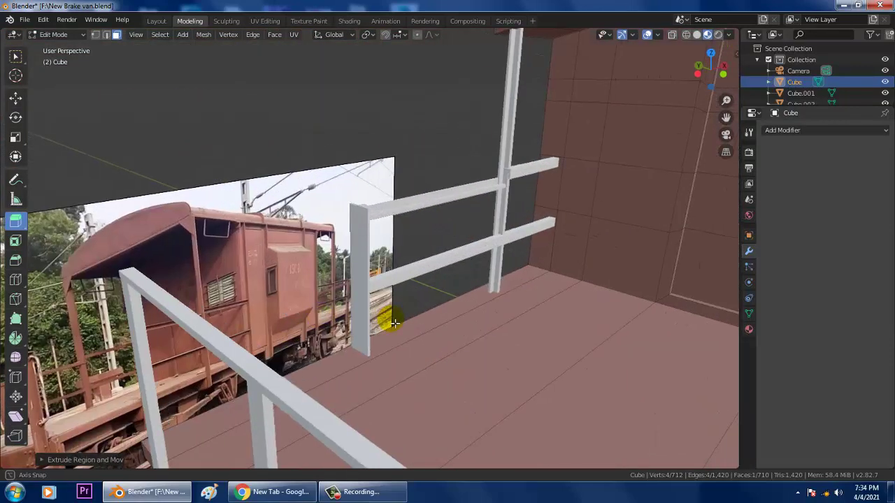
scroll(384, 304, "up", 1)
scroll(266, 360, "up", 1)
scroll(275, 370, "up", 2)
mouse_move(274, 371)
middle_mouse_down()
mouse_move(371, 350)
mouse_move(435, 311)
mouse_move(454, 286)
mouse_move(457, 309)
middle_mouse_up()
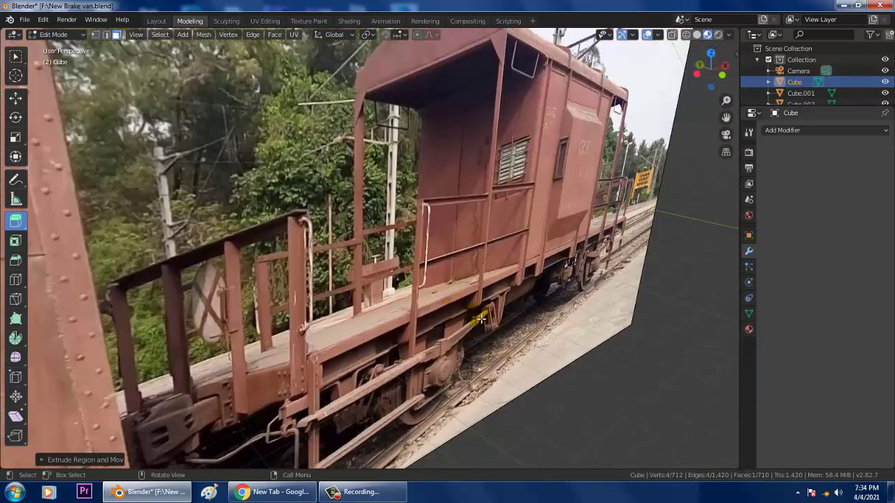
scroll(536, 331, "down", 3)
mouse_move(524, 326)
middle_mouse_down()
mouse_move(611, 322)
mouse_move(595, 346)
mouse_move(563, 323)
middle_mouse_up()
scroll(610, 322, "down", 5)
scroll(549, 323, "up", 3)
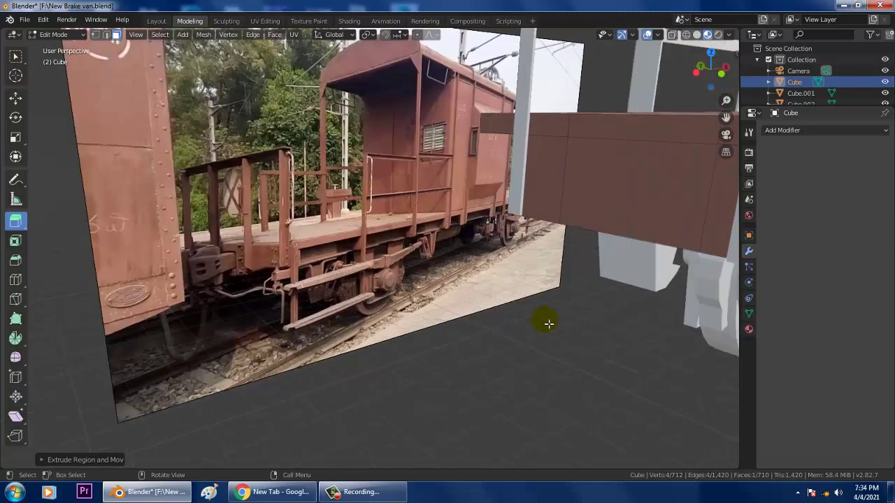
scroll(548, 324, "up", 2)
scroll(625, 329, "down", 5)
scroll(592, 324, "up", 5)
scroll(605, 323, "down", 5)
middle_click_drag(606, 323, 626, 333)
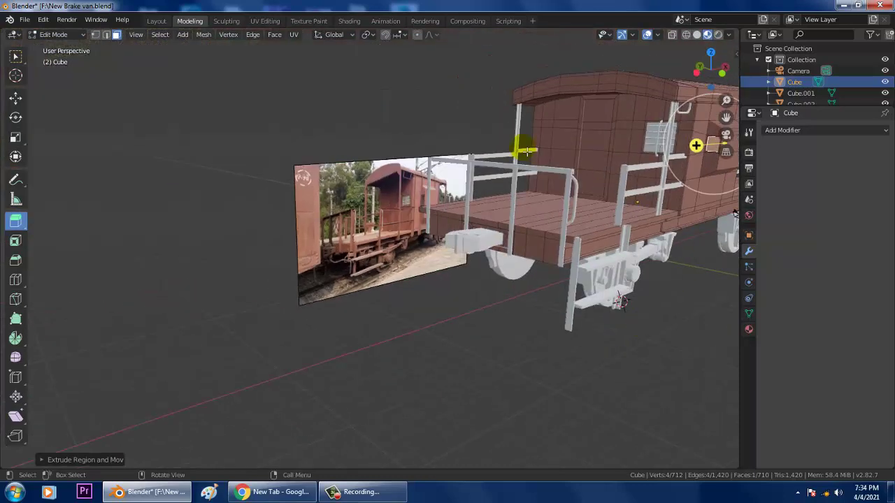
left_click(16, 99)
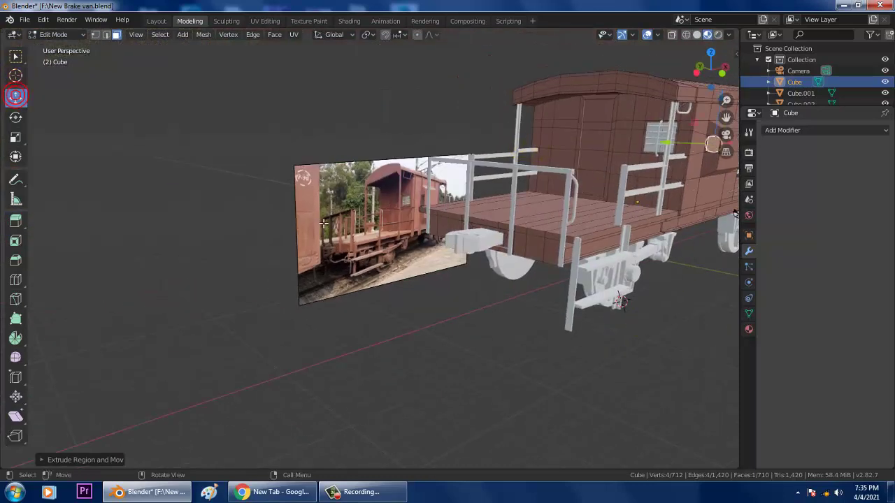
Return to Object Mode, add a cube and move it along X and up under the wagon.
left_click(60, 35)
left_click(77, 43)
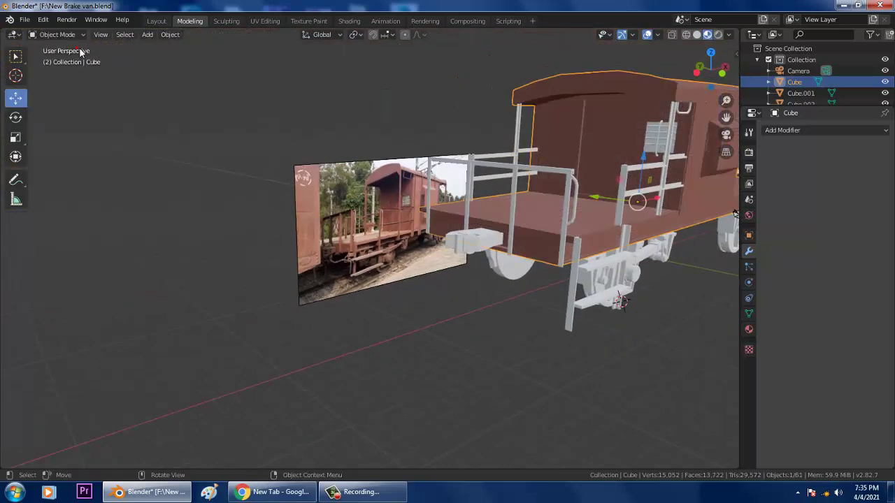
left_click(150, 40)
left_click(274, 60)
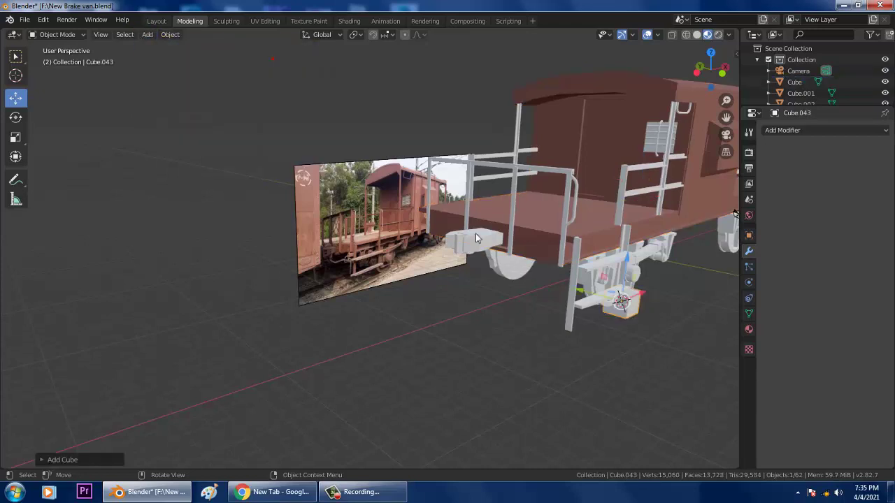
mouse_move(639, 302)
left_mouse_down()
mouse_move(557, 318)
mouse_move(523, 306)
left_mouse_up()
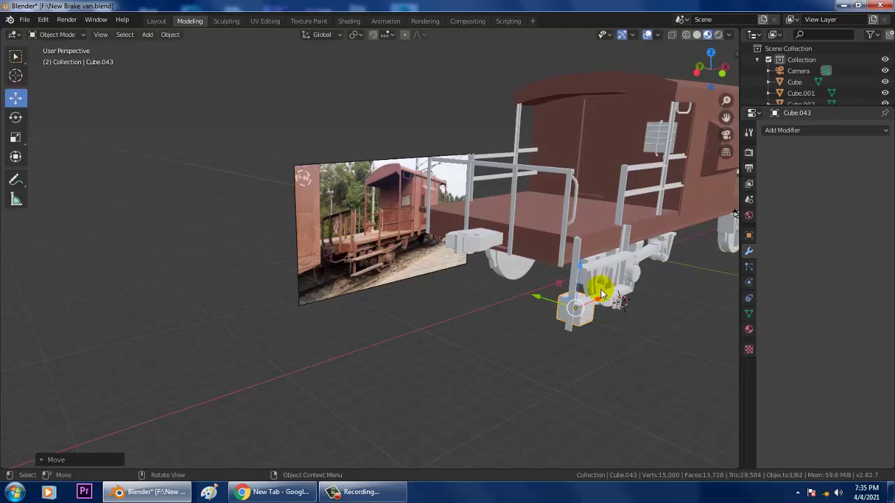
left_click_drag(564, 286, 559, 236)
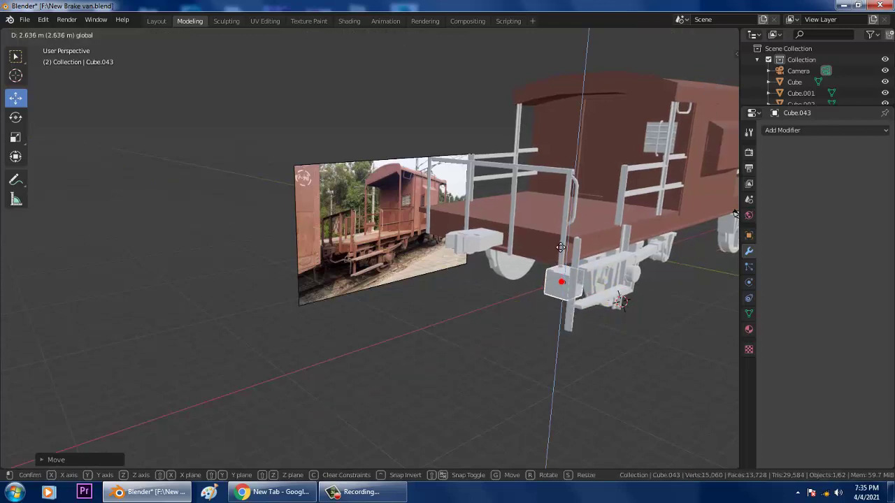
scroll(591, 257, "up", 2)
Scale the new cube down along one axis and vertically into a flat block.
key("g")
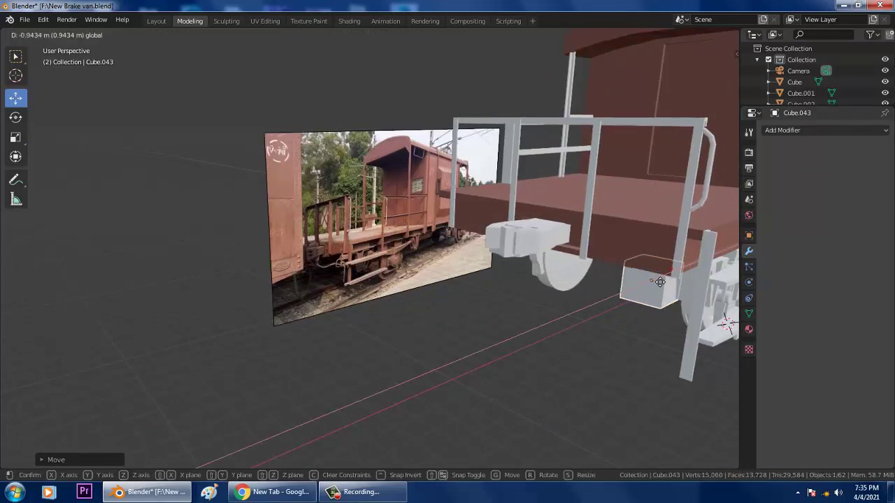
key("s")
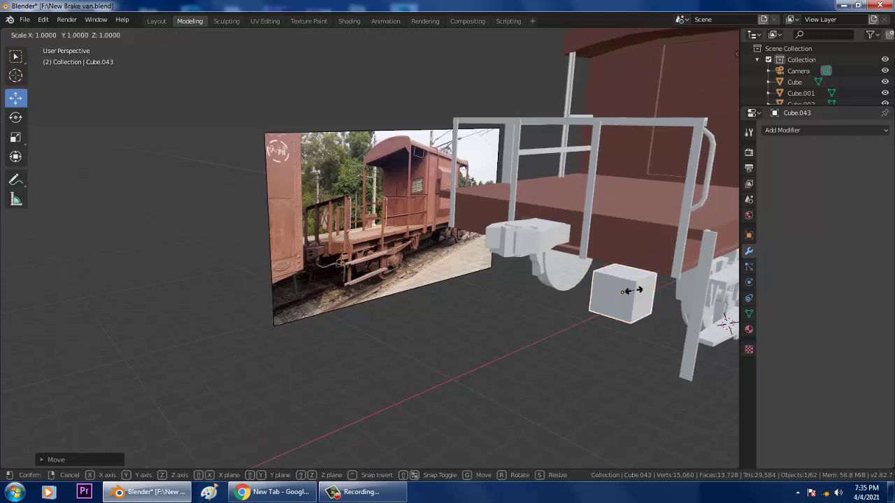
key("Escape")
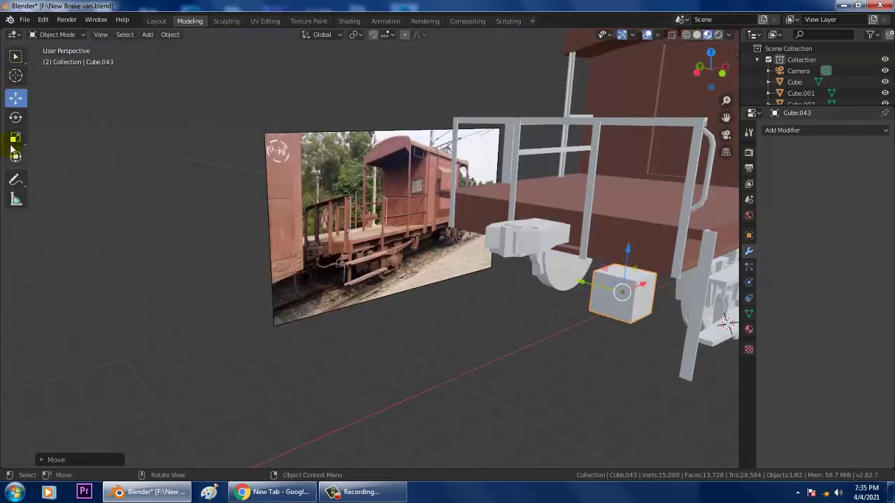
left_click(18, 139)
left_click_drag(583, 279, 609, 288)
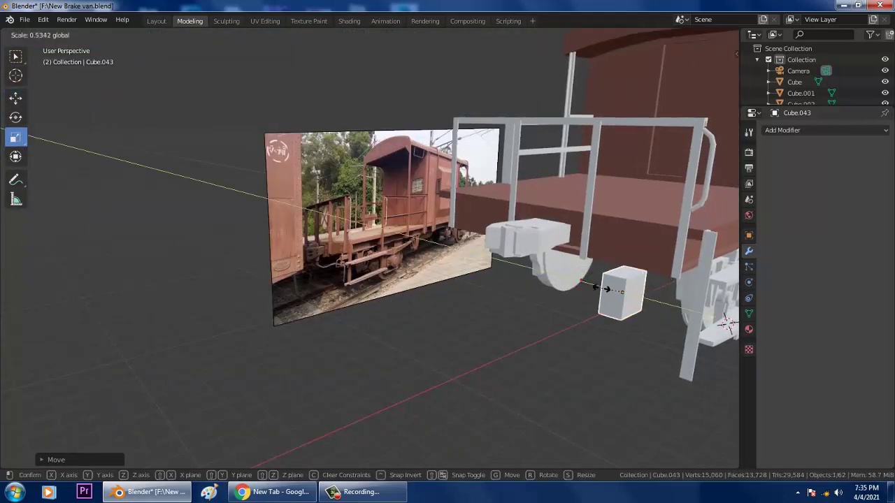
mouse_move(627, 252)
left_mouse_down()
mouse_move(622, 288)
mouse_move(568, 279)
mouse_move(549, 290)
left_mouse_up()
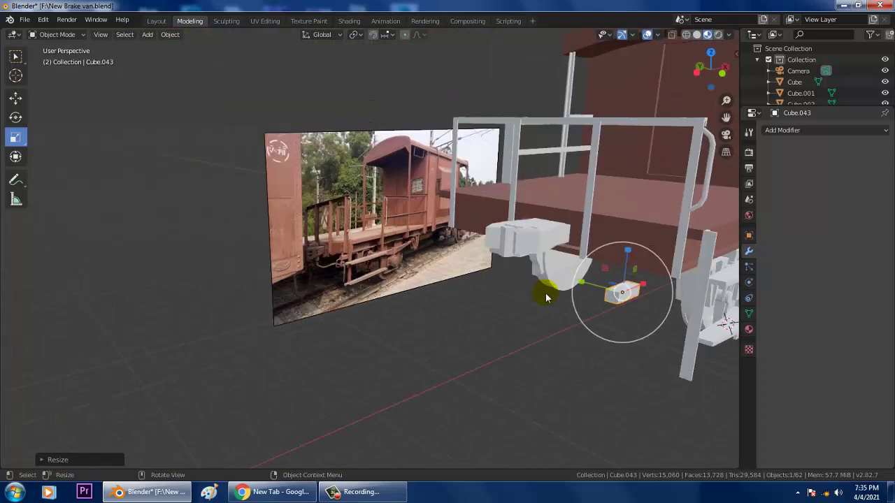
Flatten Cube.043 further along Z and frame it beneath the wagon beside the wheel.
middle_click_drag(546, 297, 591, 312)
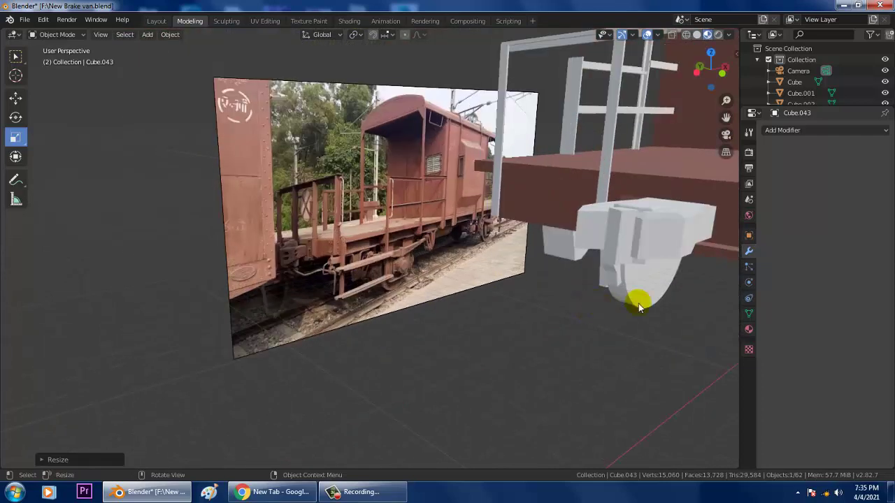
scroll(643, 298, "down", 3)
mouse_move(649, 292)
middle_mouse_down()
mouse_move(528, 272)
mouse_move(495, 250)
middle_mouse_up()
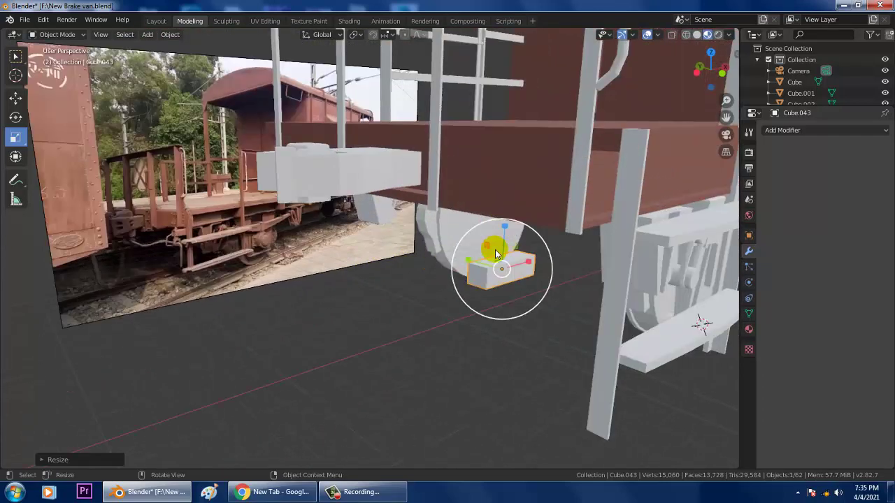
left_click_drag(503, 238, 507, 260)
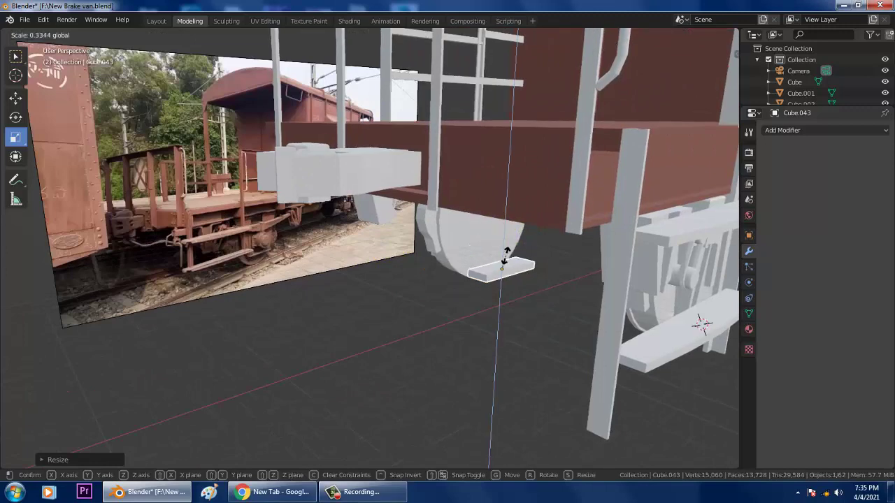
mouse_move(552, 282)
middle_mouse_down()
mouse_move(599, 293)
mouse_move(531, 270)
mouse_move(557, 278)
middle_mouse_up()
scroll(556, 276, "up", 5)
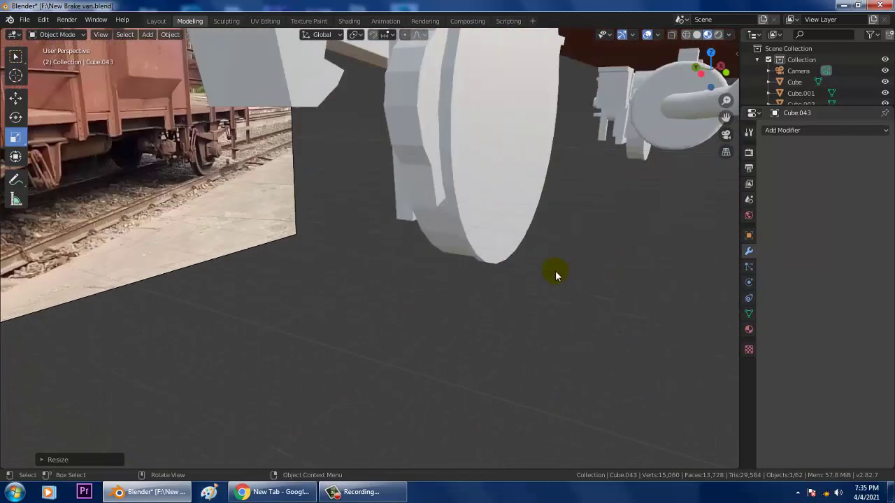
middle_click_drag(614, 242, 520, 280)
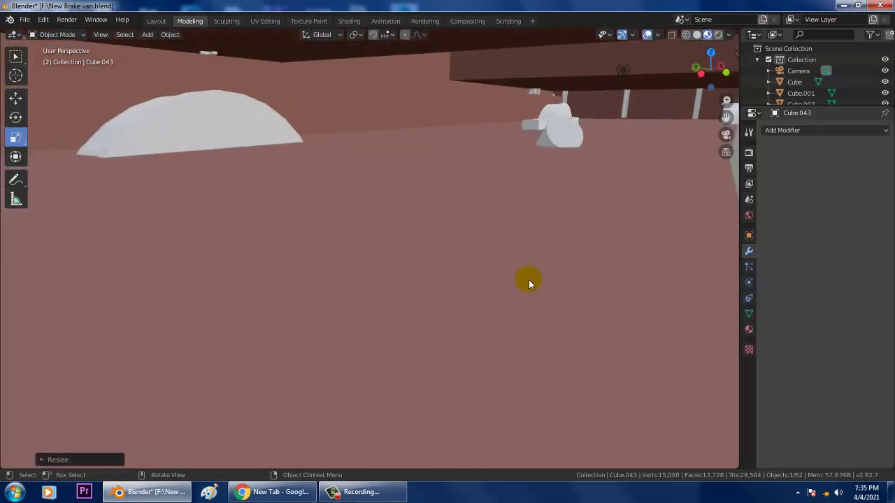
scroll(529, 280, "down", 8)
scroll(315, 296, "up", 4)
middle_click_drag(368, 316, 394, 297)
Enter Edit Mode on the block and add a first loop cut slid toward one end.
left_click(59, 42)
left_click(58, 59)
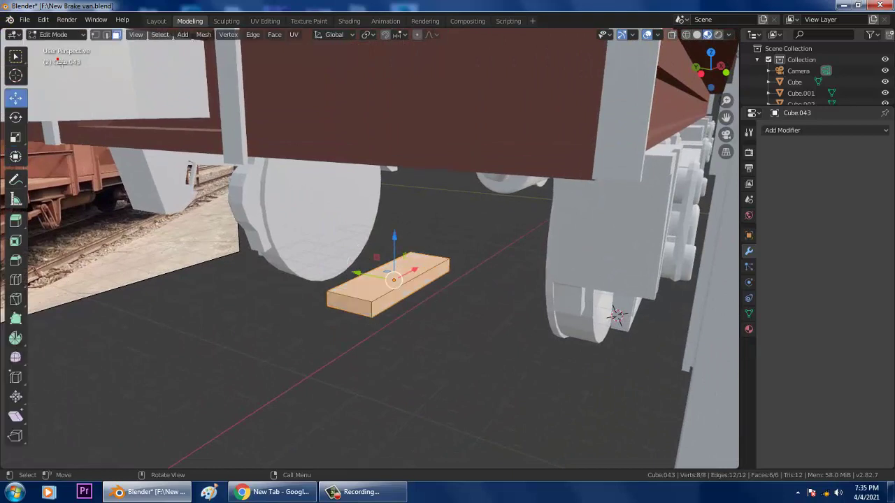
key("ctrl+r")
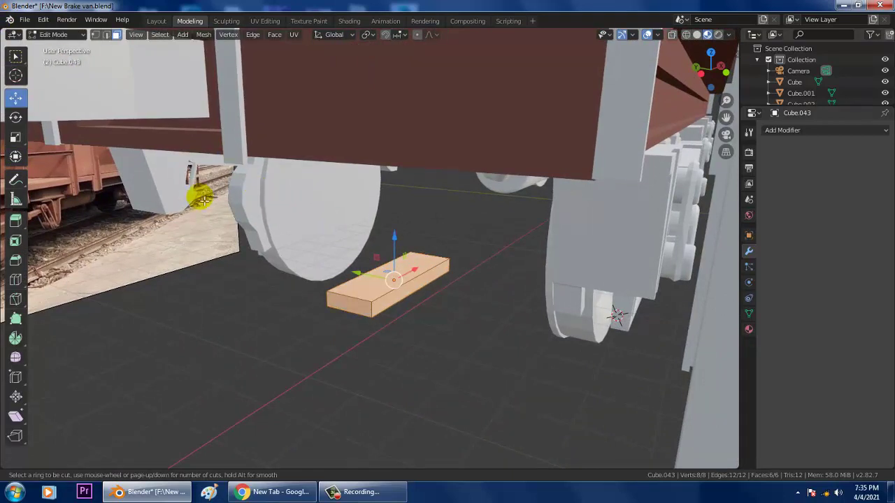
left_click(347, 303)
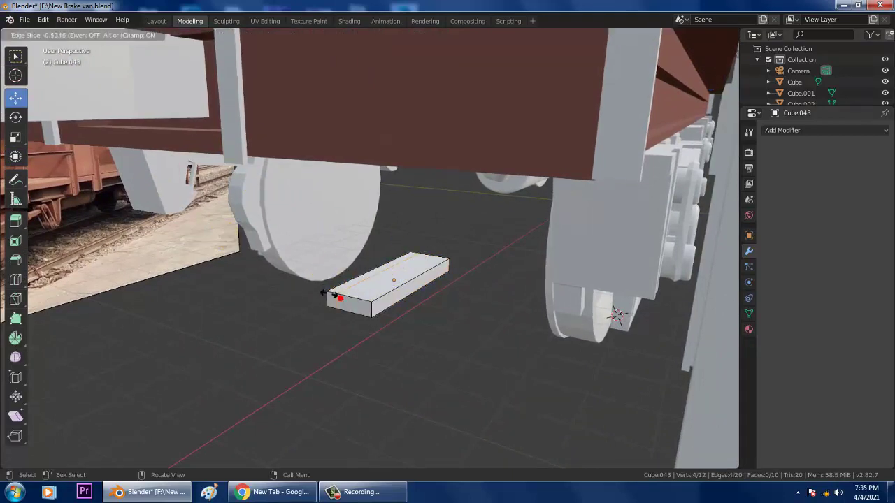
left_click(333, 294)
middle_click_drag(422, 309, 459, 305)
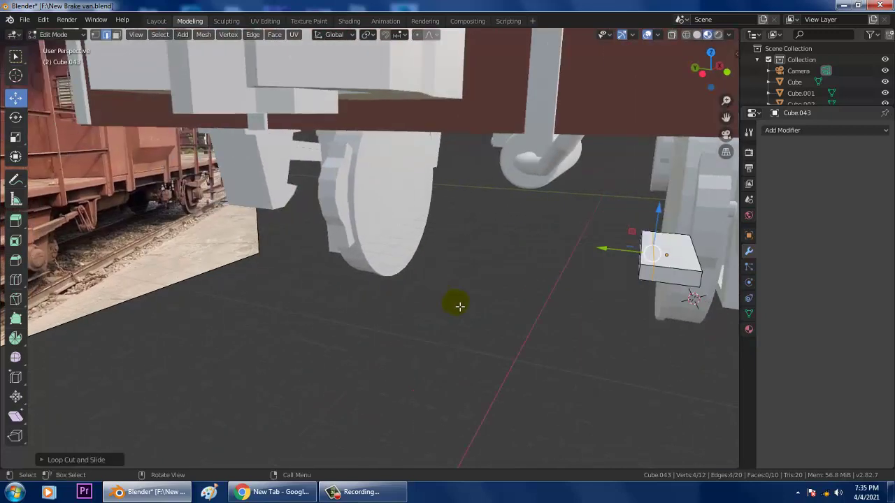
Add a second loop cut toward the other end, then select the block's top and front faces.
key("ctrl+r")
left_click(680, 249)
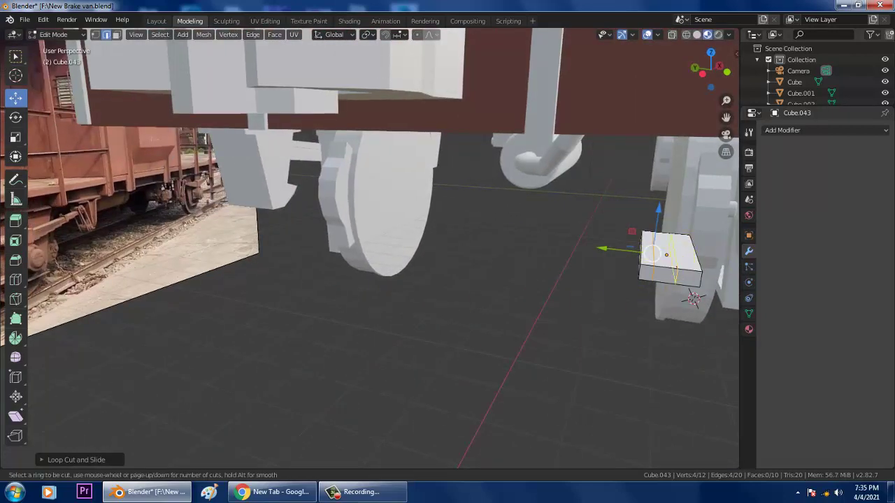
left_click(689, 274)
mouse_move(688, 274)
middle_mouse_down()
mouse_move(463, 182)
mouse_move(466, 198)
mouse_move(457, 186)
middle_mouse_up()
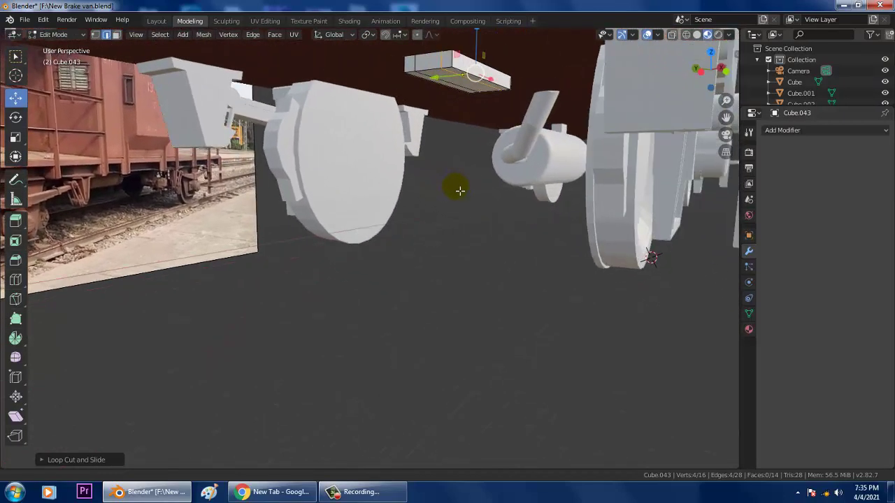
left_click(116, 34)
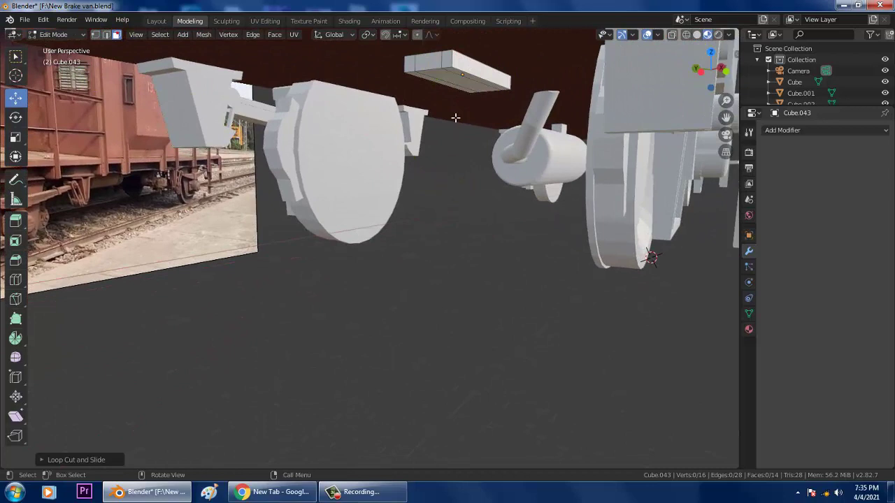
left_click(467, 81)
left_click(423, 80, "shift")
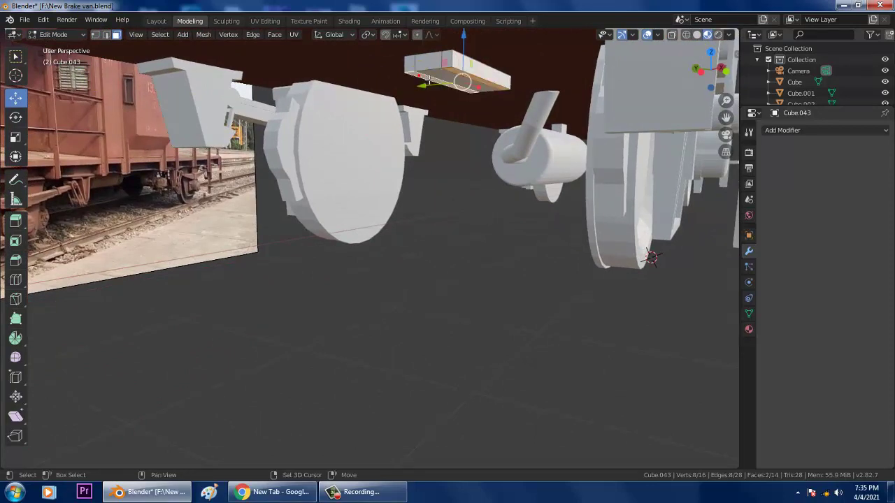
Extrude the block's two selected faces about 0.17 m downward.
left_click(15, 221)
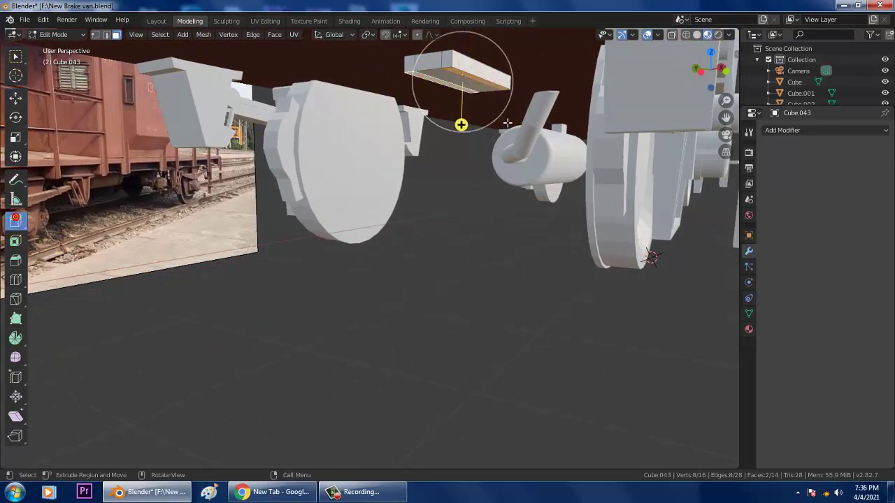
left_click_drag(472, 133, 474, 144)
scroll(219, 256, "down", 6)
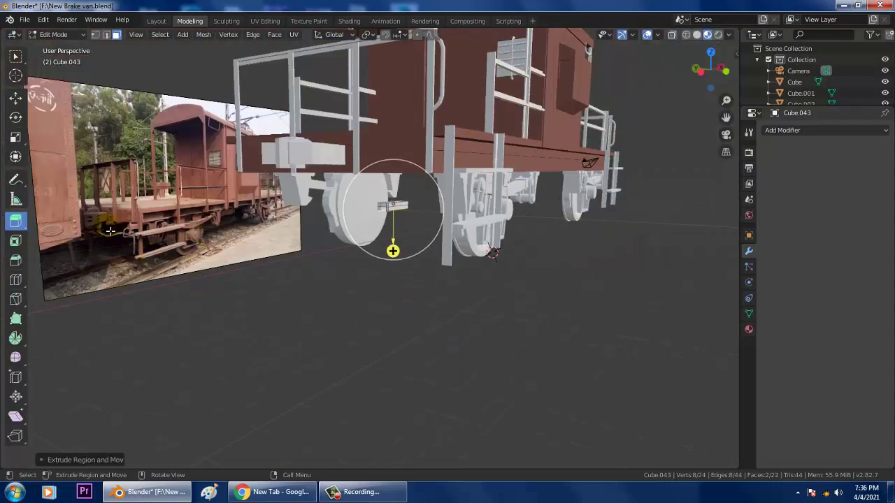
middle_click_drag(110, 231, 152, 205)
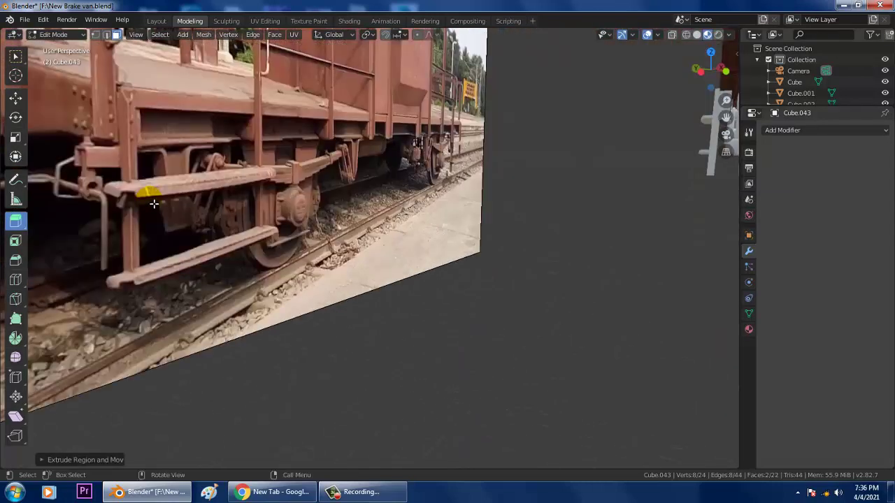
middle_click_drag(360, 196, 85, 109)
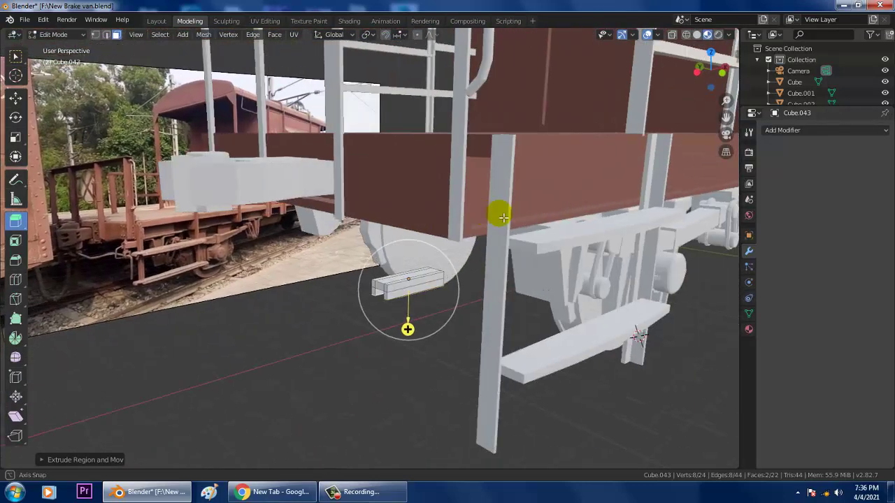
Toggle to Object Mode and back to Edit Mode, then box-select more of the block's vertices.
left_click(56, 35)
left_click(63, 38)
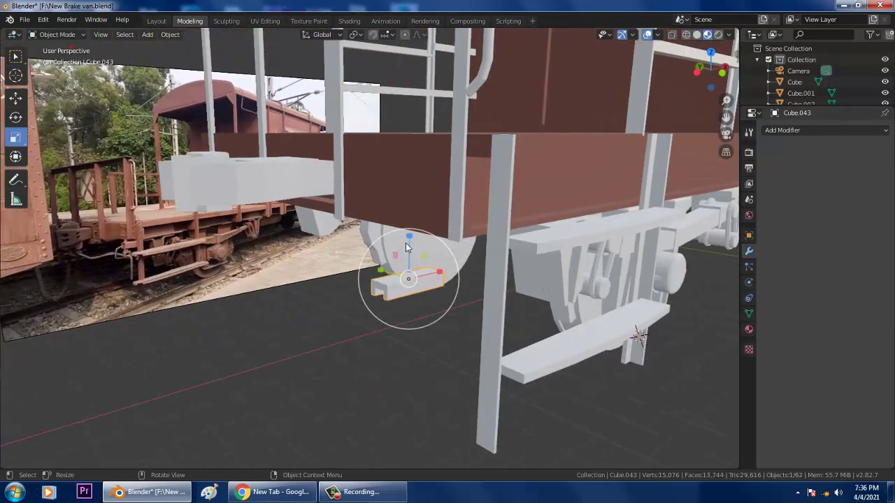
mouse_move(405, 243)
middle_mouse_down()
mouse_move(414, 258)
mouse_move(354, 253)
middle_mouse_up()
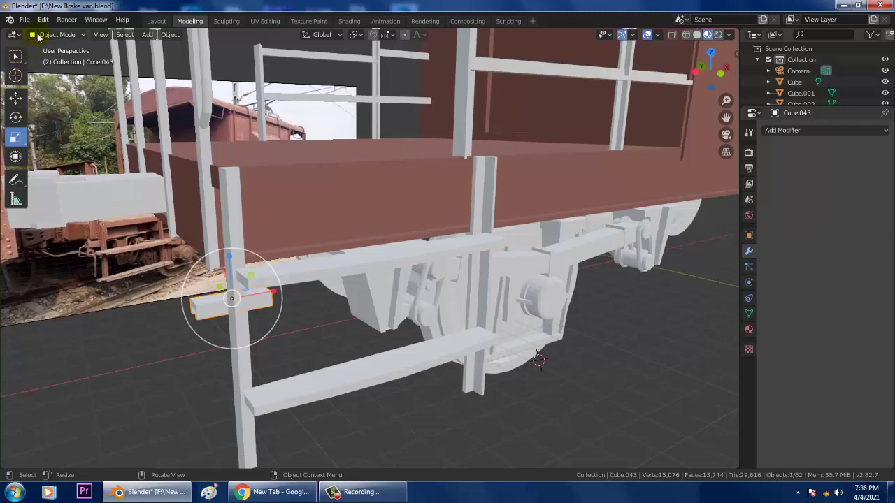
left_click(39, 37)
left_click(61, 54)
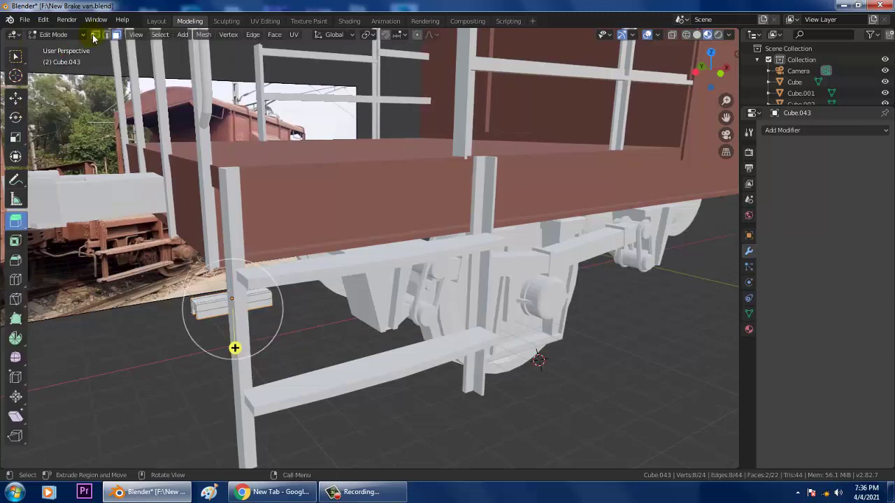
left_click(16, 56)
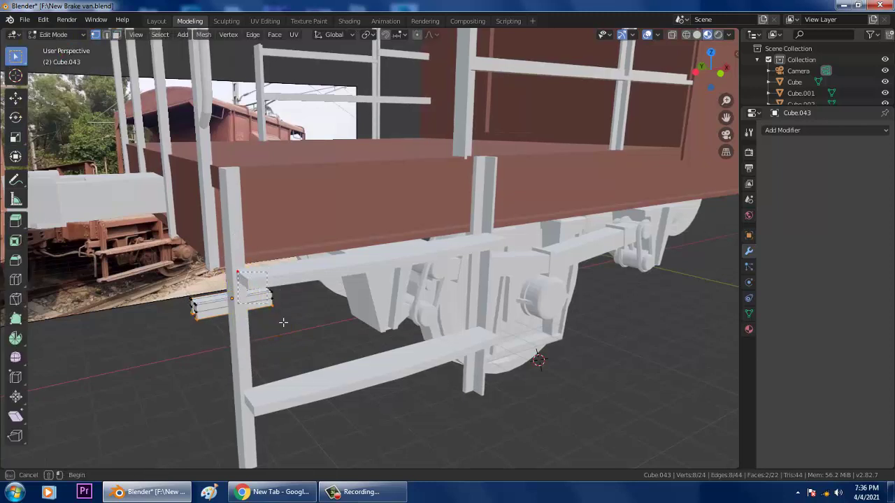
scroll(308, 308, "up", 5)
mouse_move(309, 303)
middle_mouse_down()
mouse_move(204, 278)
mouse_move(419, 274)
mouse_move(385, 284)
mouse_move(370, 275)
middle_mouse_up()
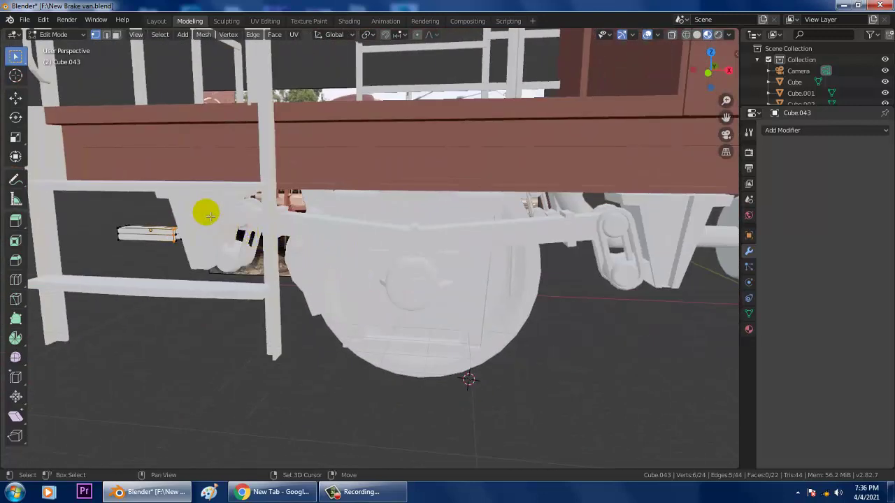
left_click_drag(205, 209, 165, 271)
mouse_move(240, 235)
middle_mouse_down()
mouse_move(270, 242)
mouse_move(245, 231)
middle_mouse_up()
Shift the selected part of Cube.043 sideways along X and return to Object Mode.
left_click(15, 97)
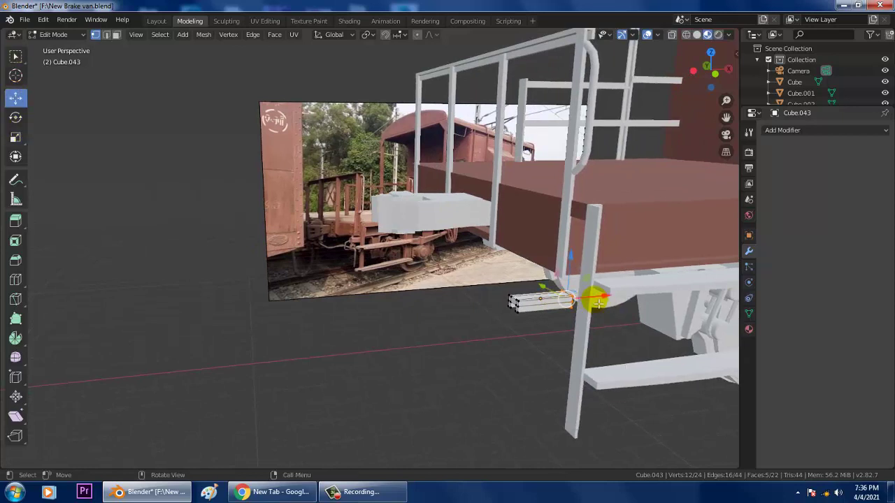
left_click_drag(598, 302, 636, 297)
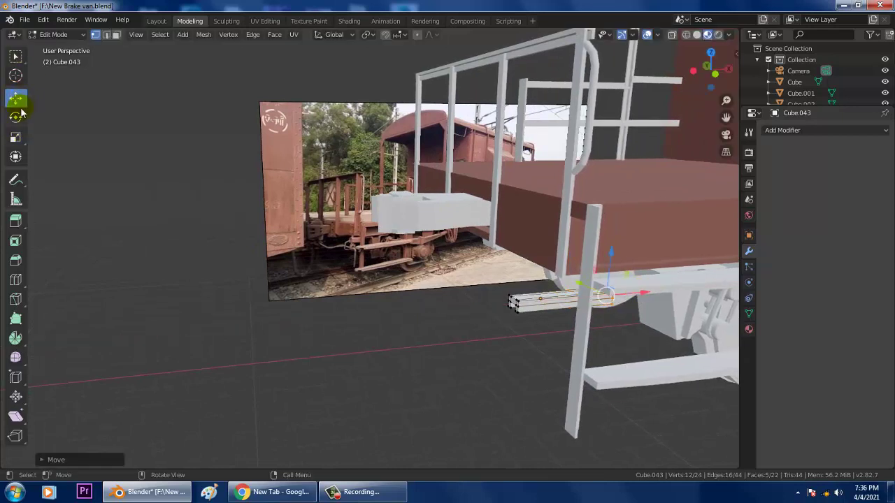
left_click(56, 36)
left_click(59, 46)
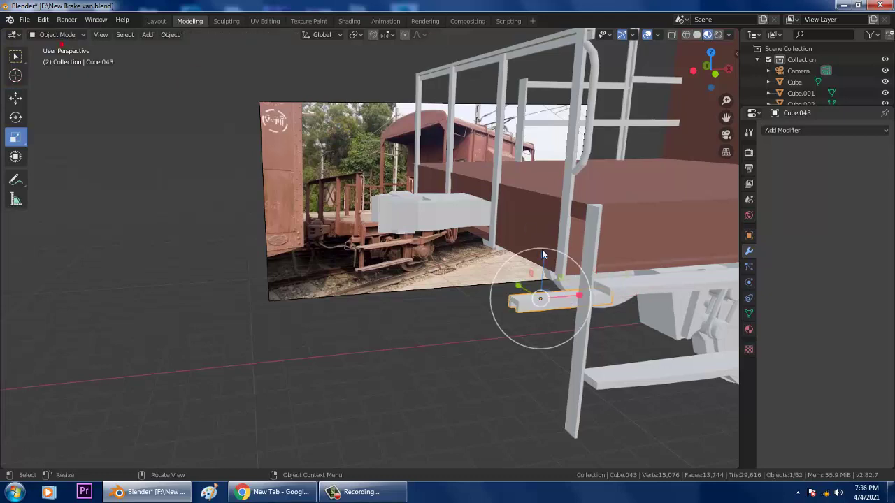
Raise the bracket piece up against the chassis.
left_click(15, 99)
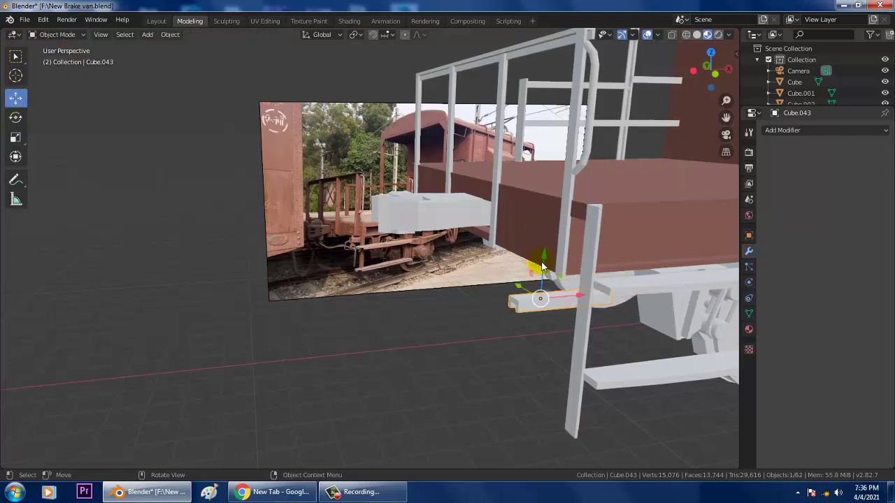
left_click_drag(542, 266, 563, 248)
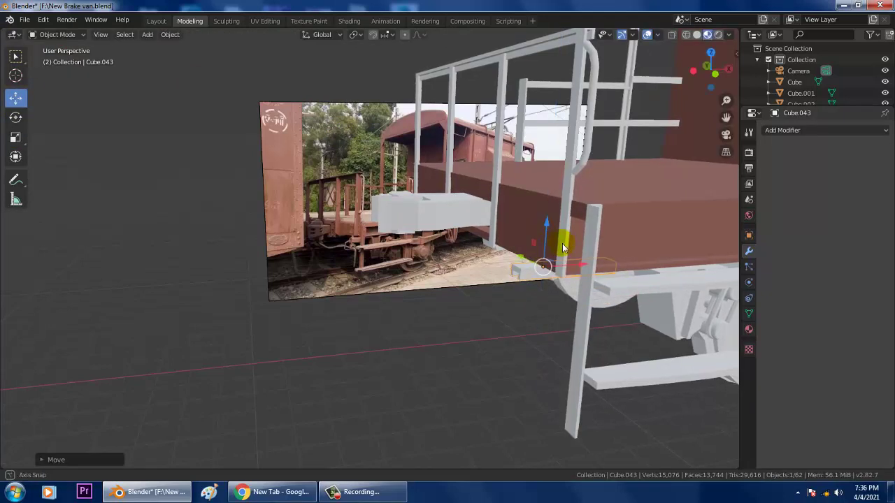
mouse_move(564, 247)
middle_mouse_down()
mouse_move(599, 244)
mouse_move(533, 226)
mouse_move(513, 200)
mouse_move(529, 201)
middle_mouse_up()
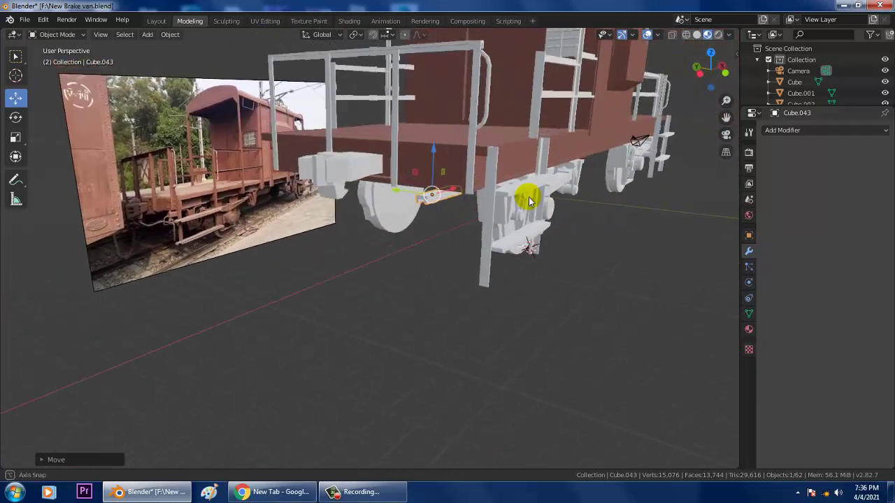
scroll(426, 156, "up", 4)
middle_click_drag(514, 172, 507, 206)
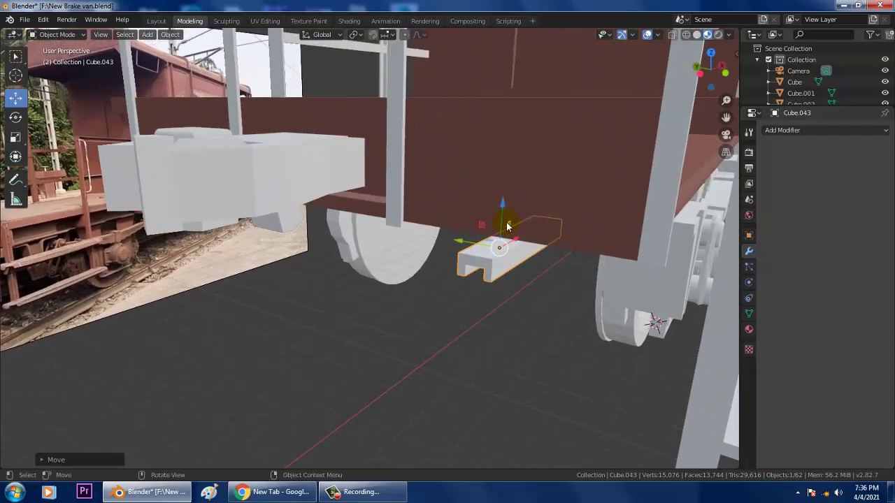
left_click_drag(504, 220, 490, 198)
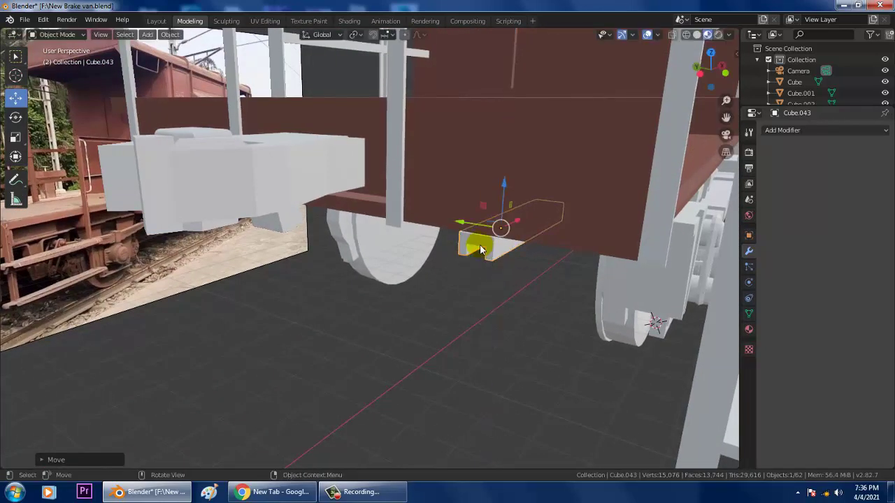
Slide the brake piece Cube.043 along Y toward the wheel, then open the Add menu.
left_click_drag(467, 228, 593, 234)
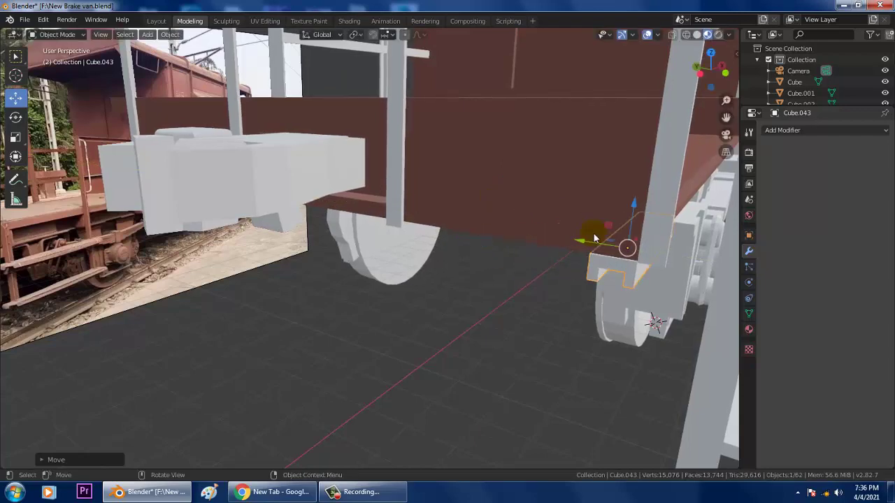
middle_click_drag(594, 233, 289, 226)
key("g")
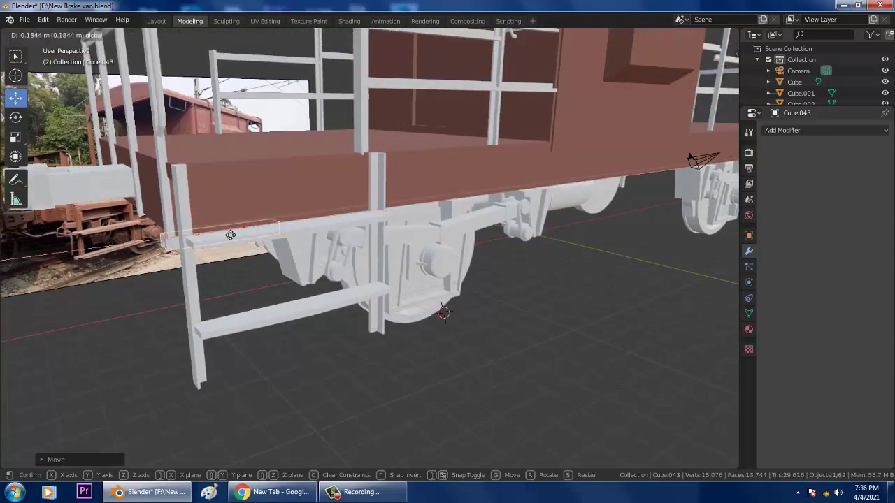
left_click(224, 239)
mouse_move(224, 238)
middle_mouse_down()
mouse_move(264, 256)
mouse_move(227, 242)
mouse_move(350, 253)
middle_mouse_up()
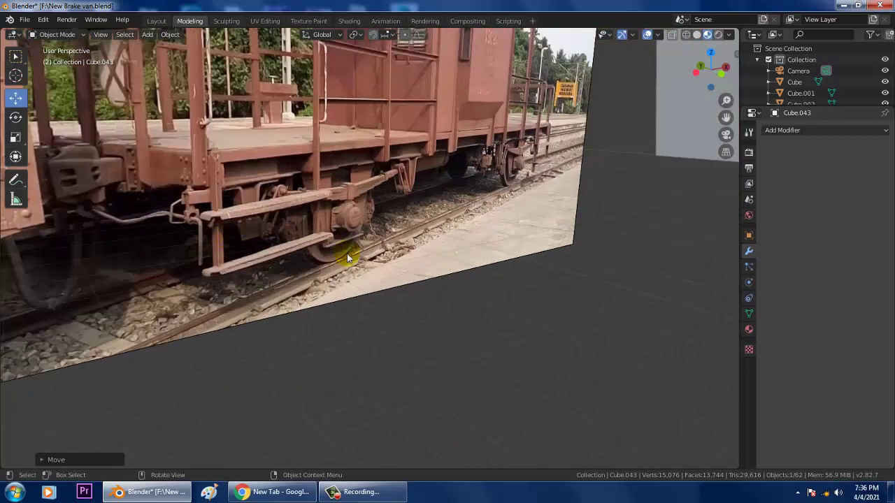
scroll(563, 236, "up", 3)
scroll(539, 235, "up", 2)
middle_click_drag(539, 235, 530, 230)
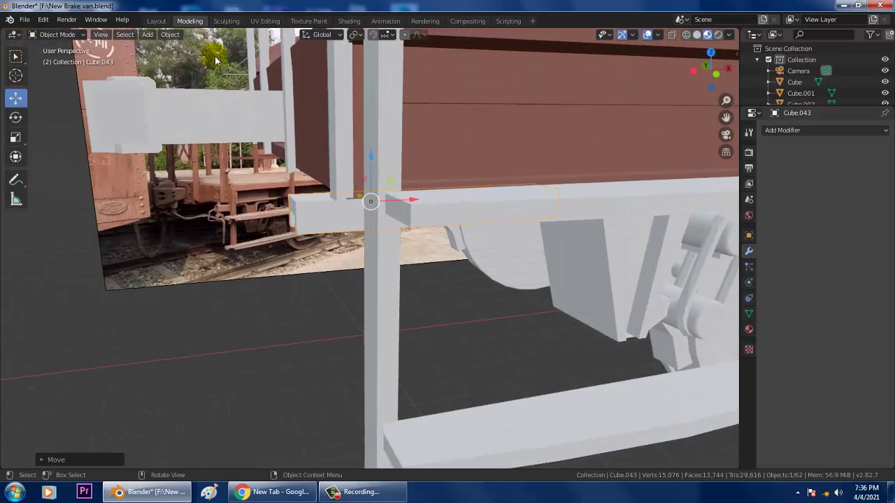
left_click(146, 35)
mouse_move(162, 47)
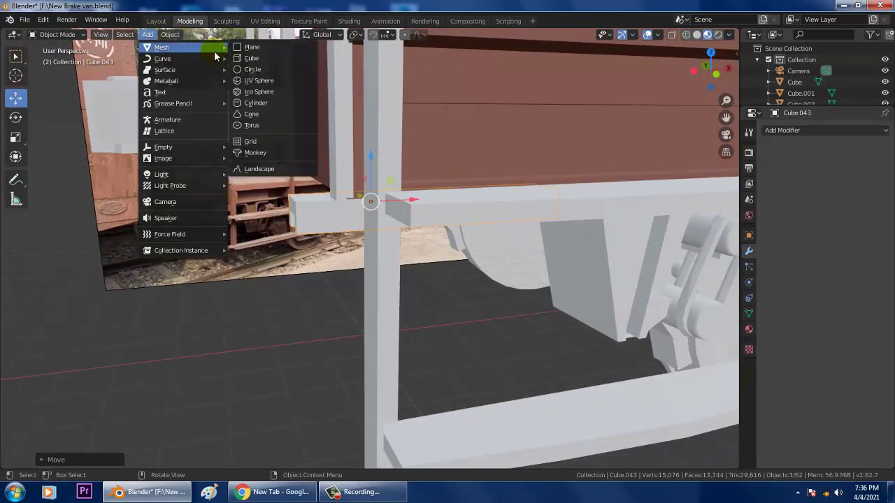
Add a cylinder and move it along Y, then delete it as misplaced.
left_click(273, 101)
scroll(414, 309, "down", 6)
mouse_move(414, 309)
middle_mouse_down()
mouse_move(630, 304)
mouse_move(613, 324)
middle_mouse_up()
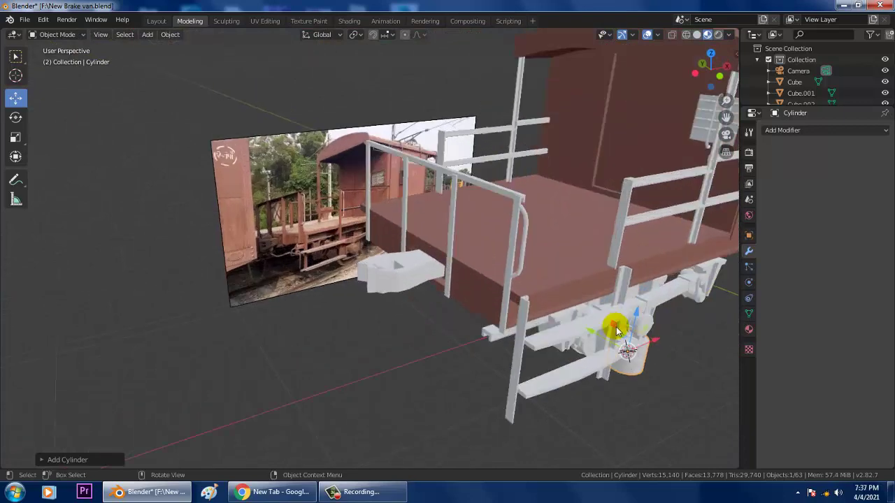
key("g")
left_click(502, 379)
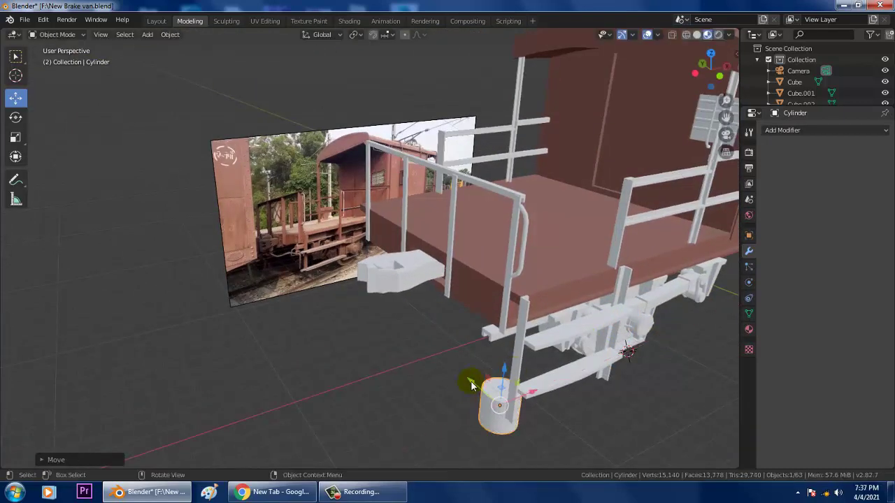
mouse_move(479, 396)
left_mouse_down()
mouse_move(493, 355)
mouse_move(482, 309)
left_mouse_up()
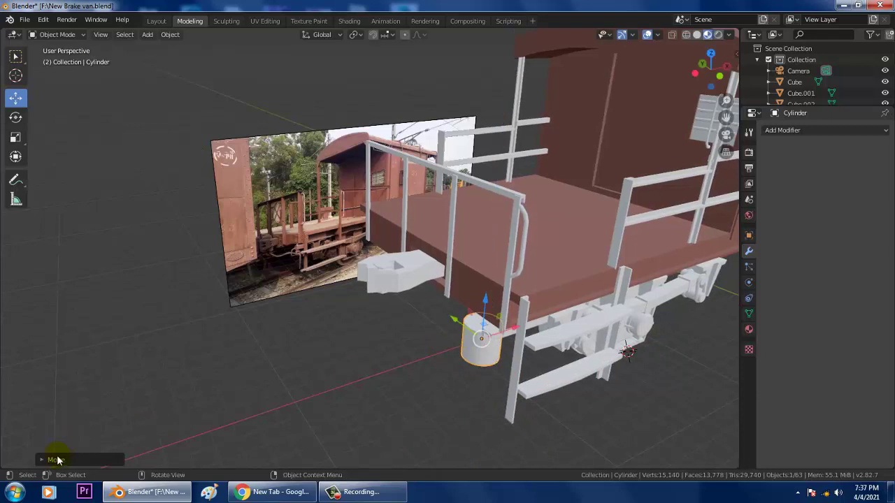
left_click(57, 459)
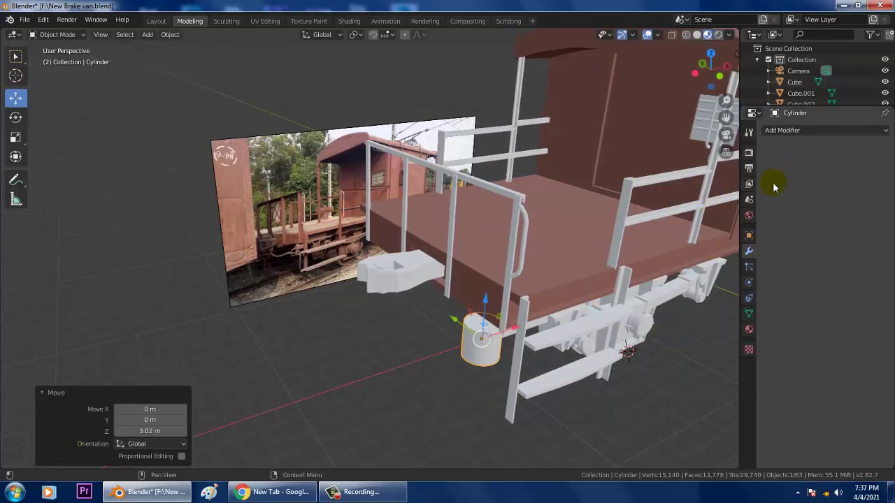
middle_click_drag(574, 338, 553, 315)
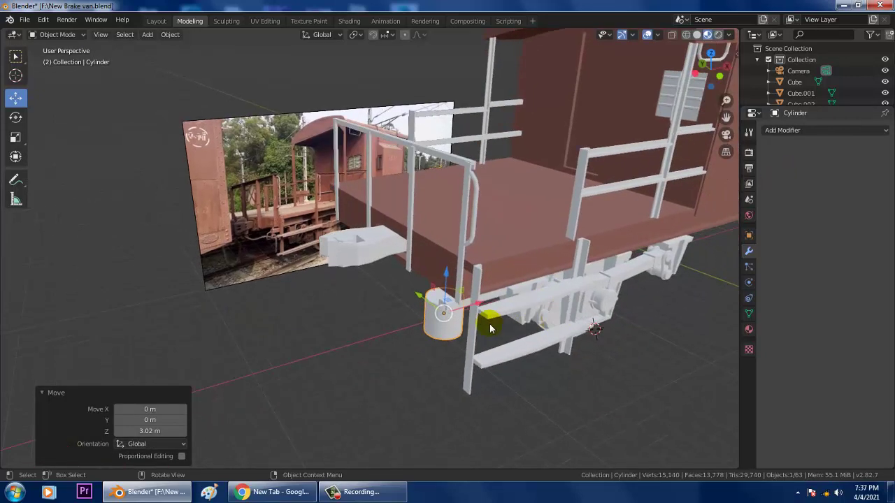
key("Delete")
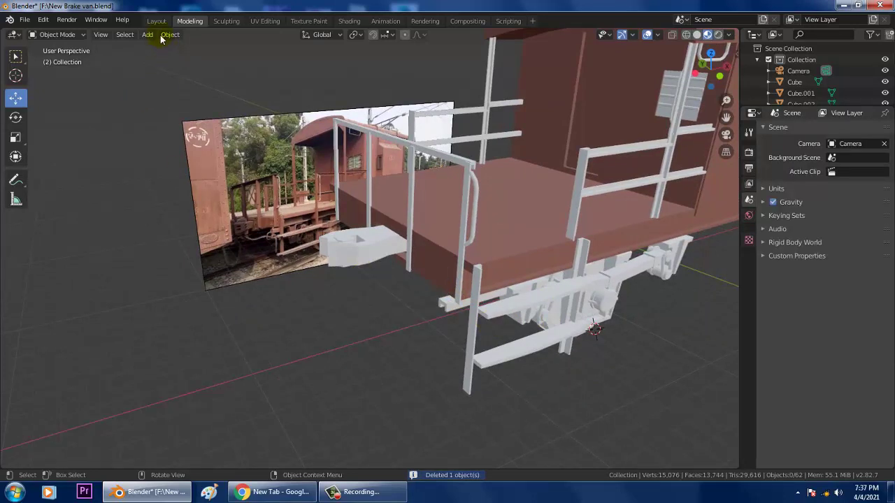
Add a fresh cylinder at the 3D cursor with a 0.11 m radius.
left_click(146, 35)
mouse_move(162, 47)
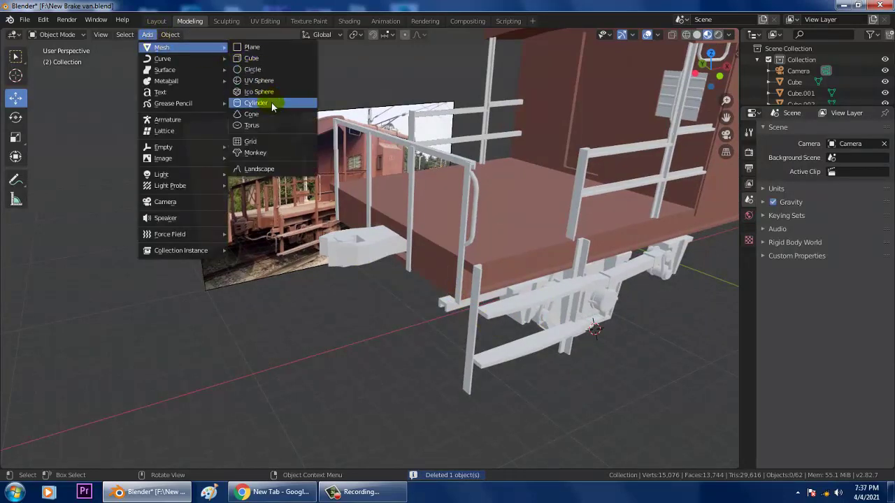
left_click(257, 102)
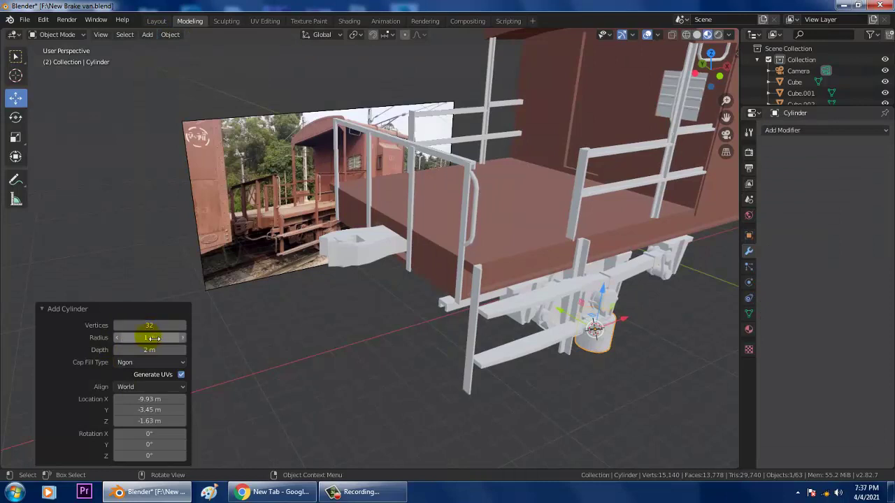
left_click_drag(148, 338, 140, 341)
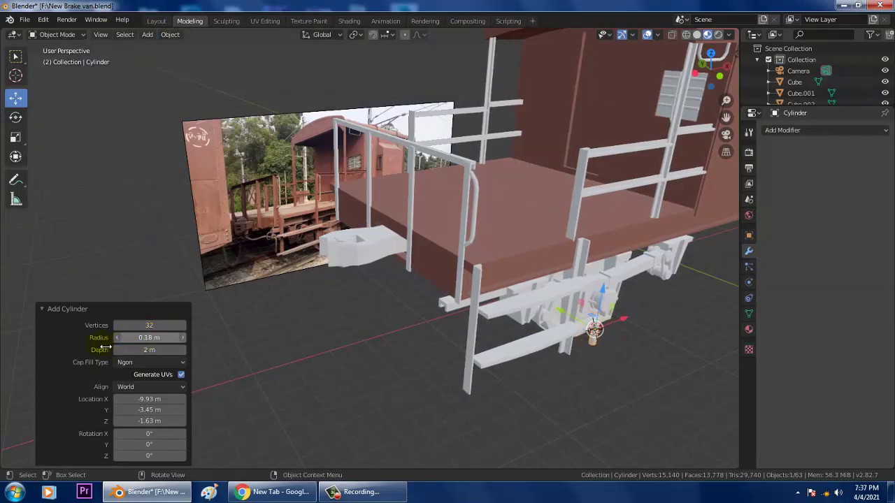
left_click_drag(108, 348, 106, 348)
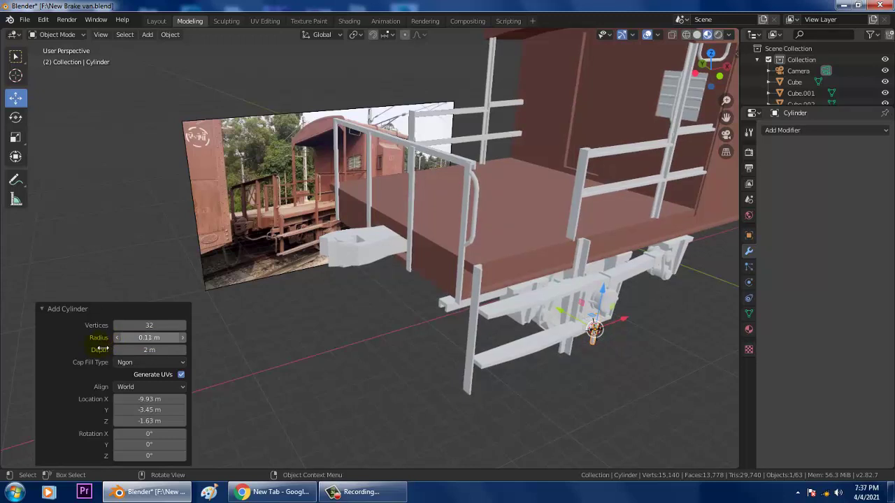
left_click(158, 339)
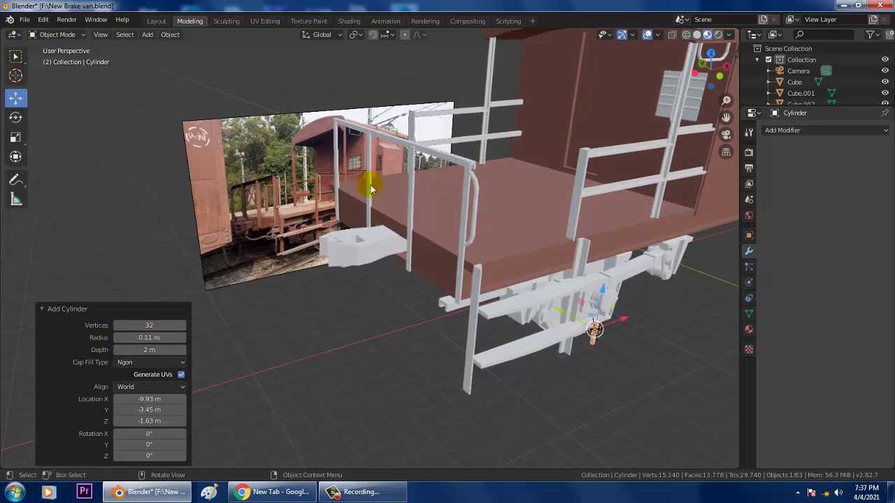
Move the cylinder along X and Y toward the wheel and raise it on Z.
mouse_move(593, 330)
left_mouse_down()
mouse_move(461, 375)
mouse_move(470, 366)
mouse_move(456, 311)
left_mouse_up()
scroll(483, 348, "up", 2)
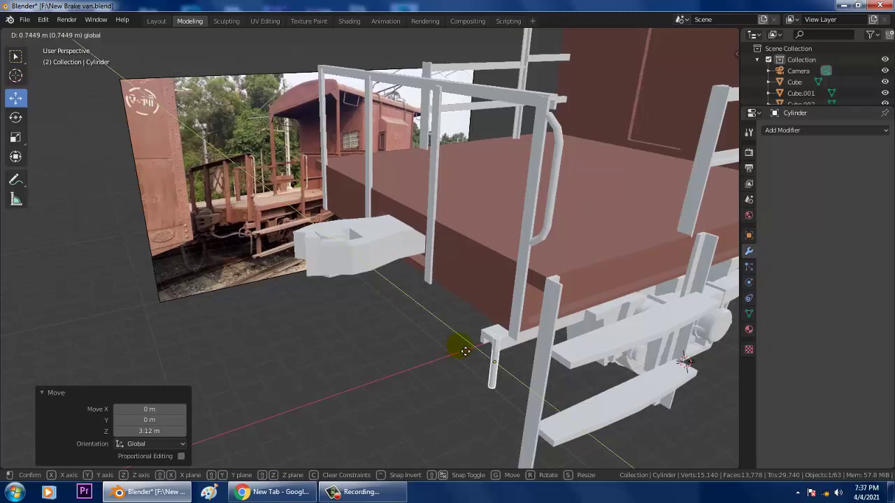
left_click_drag(489, 365, 457, 343)
mouse_move(457, 343)
middle_mouse_down()
mouse_move(602, 279)
mouse_move(664, 174)
mouse_move(425, 253)
middle_mouse_up()
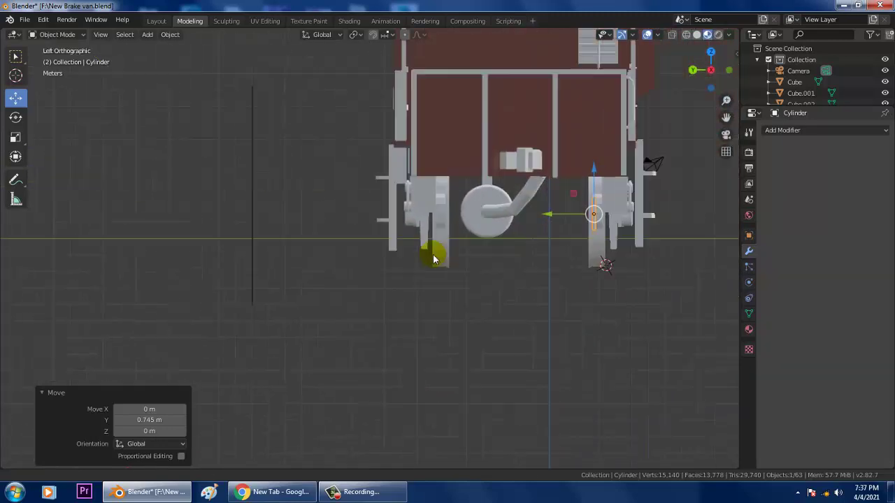
scroll(473, 237, "up", 2)
scroll(535, 228, "down", 3, "ctrl")
scroll(524, 221, "down", 1, "ctrl")
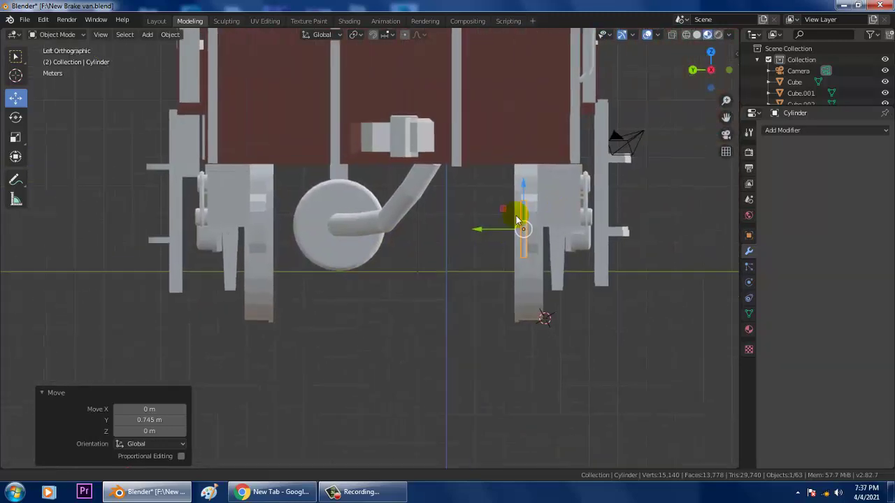
scroll(516, 216, "up", 1)
scroll(506, 221, "up", 1)
mouse_move(466, 240)
left_mouse_down()
mouse_move(557, 234)
mouse_move(545, 232)
left_mouse_up()
left_click_drag(576, 204, 577, 175)
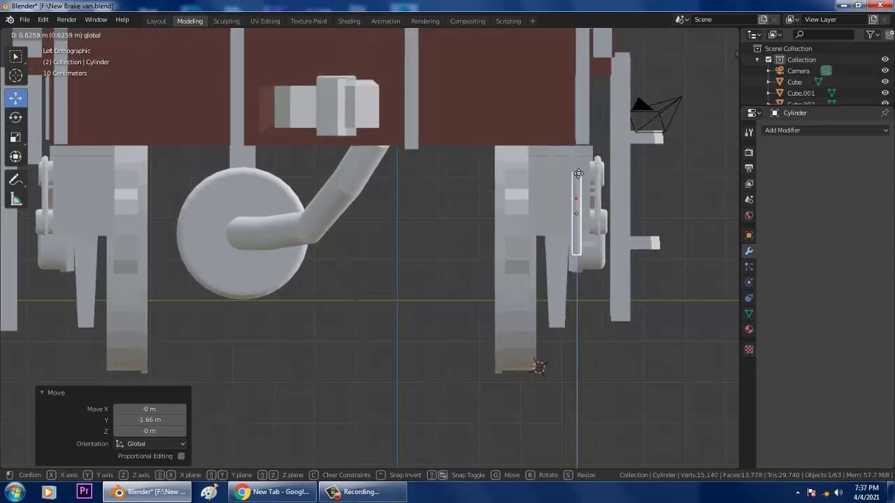
In the right side orthographic view, move the cylinder along X and raise it on Z.
key("KP_3")
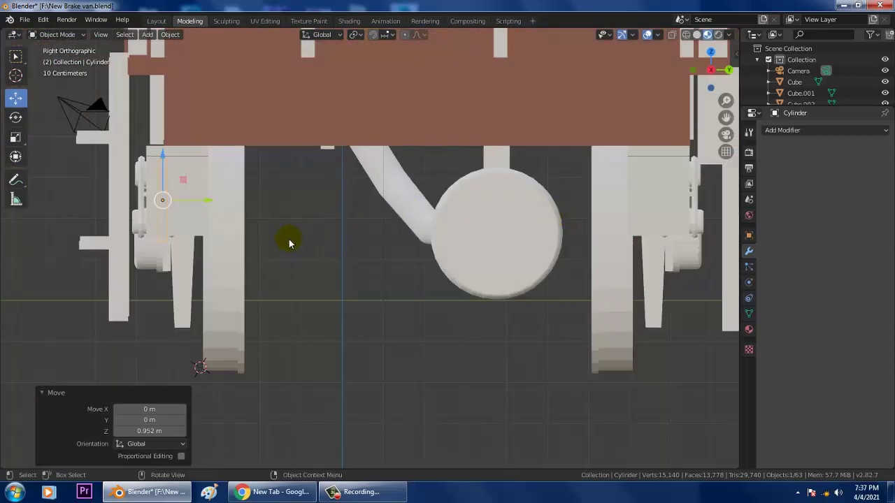
mouse_move(515, 295)
middle_mouse_down()
mouse_move(543, 304)
mouse_move(430, 280)
mouse_move(516, 286)
mouse_move(208, 238)
mouse_move(279, 230)
middle_mouse_up()
key("g")
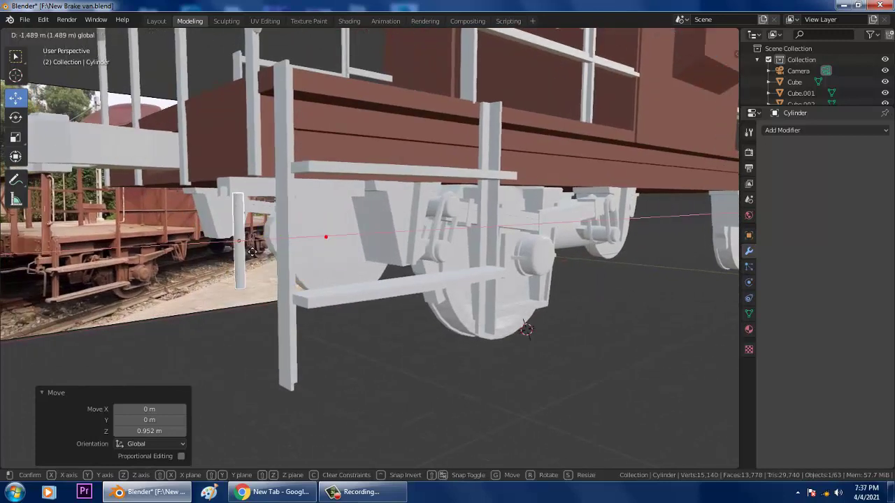
left_click(229, 229)
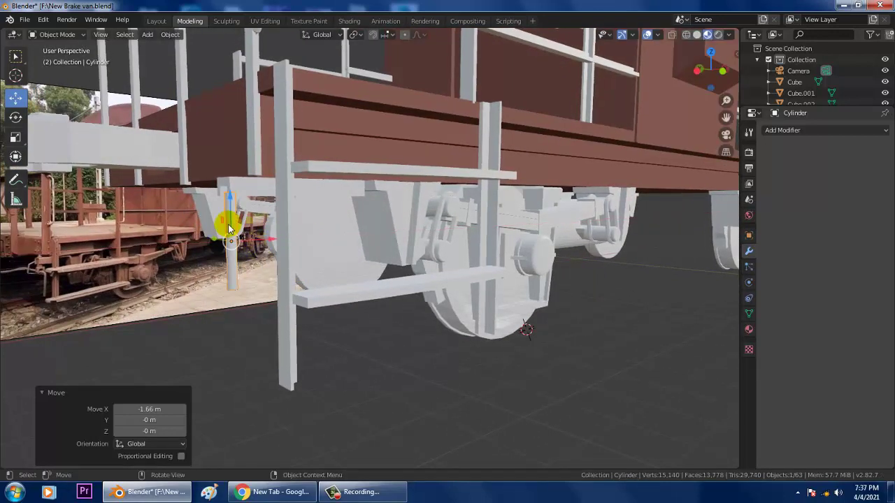
key("g")
key("z")
left_click(225, 194)
Adjust the cylinder along Y and X so it stands upright beside the wheel.
mouse_move(226, 194)
middle_mouse_down()
mouse_move(308, 212)
mouse_move(494, 183)
middle_mouse_up()
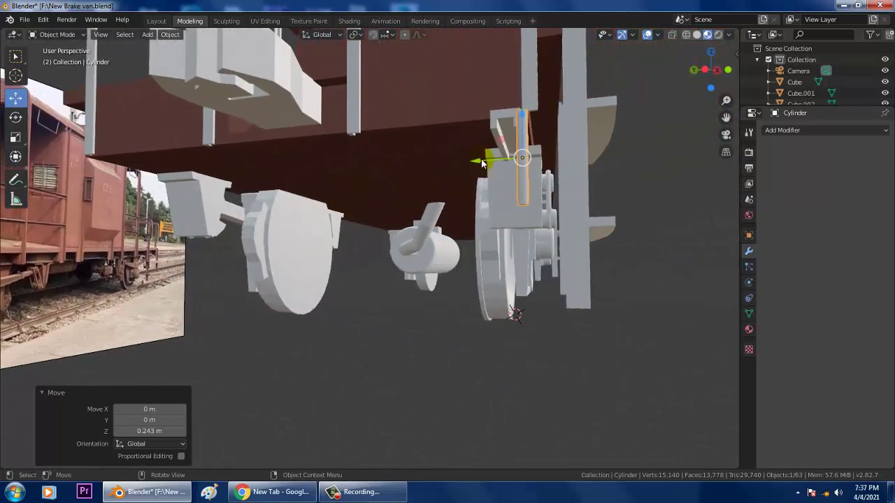
key("g")
key("y")
left_click(466, 163)
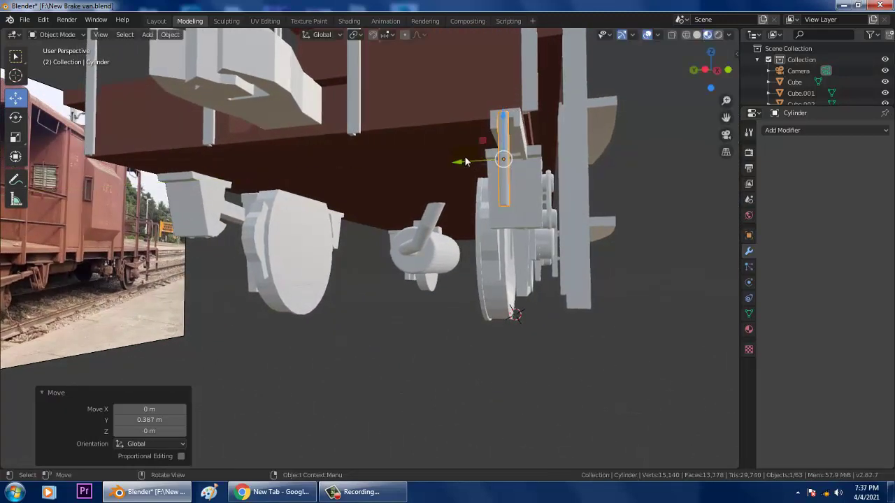
middle_click_drag(466, 163, 430, 225)
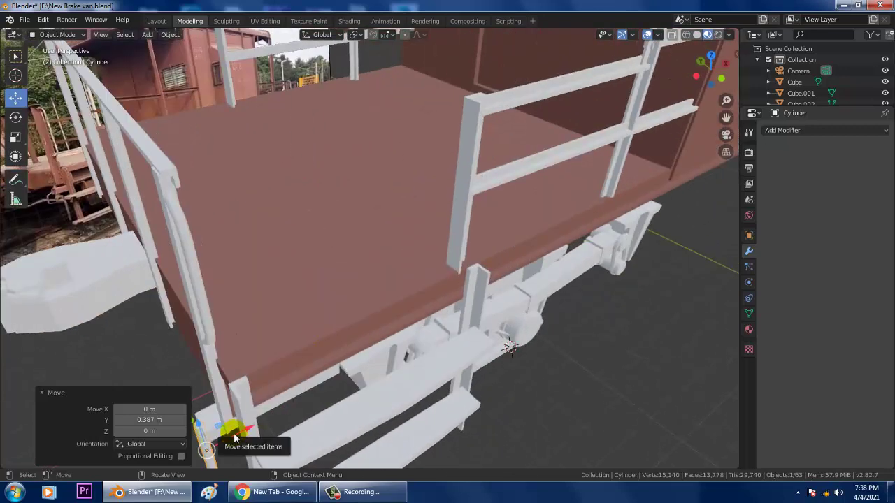
left_click_drag(234, 433, 325, 339)
mouse_move(325, 339)
middle_mouse_down()
mouse_move(228, 281)
mouse_move(326, 246)
mouse_move(256, 224)
middle_mouse_up()
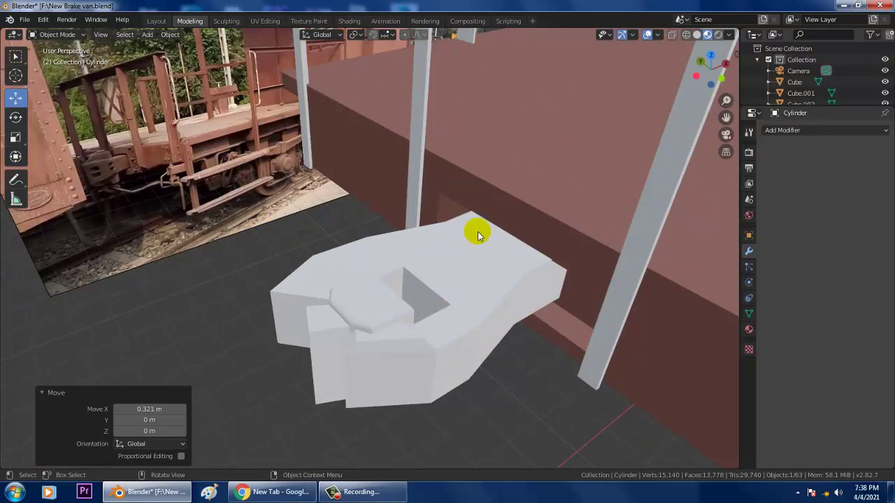
mouse_move(477, 232)
middle_mouse_down()
mouse_move(568, 232)
mouse_move(559, 194)
mouse_move(615, 232)
middle_mouse_up()
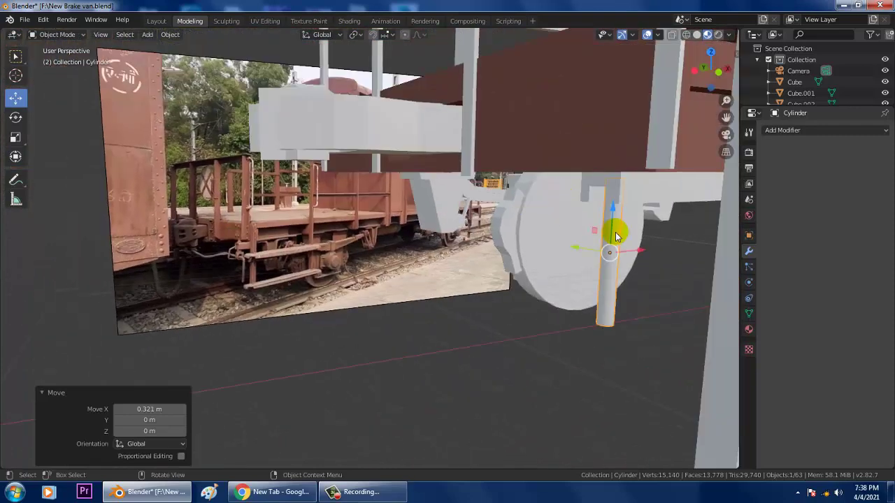
In Edit Mode with face selection, select the cylinder's bottom face.
left_click(56, 34)
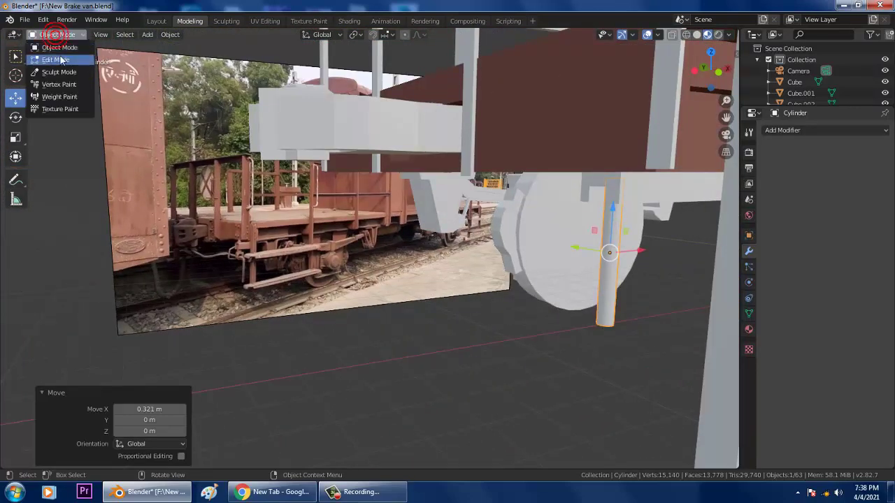
left_click(60, 55)
left_click(15, 56)
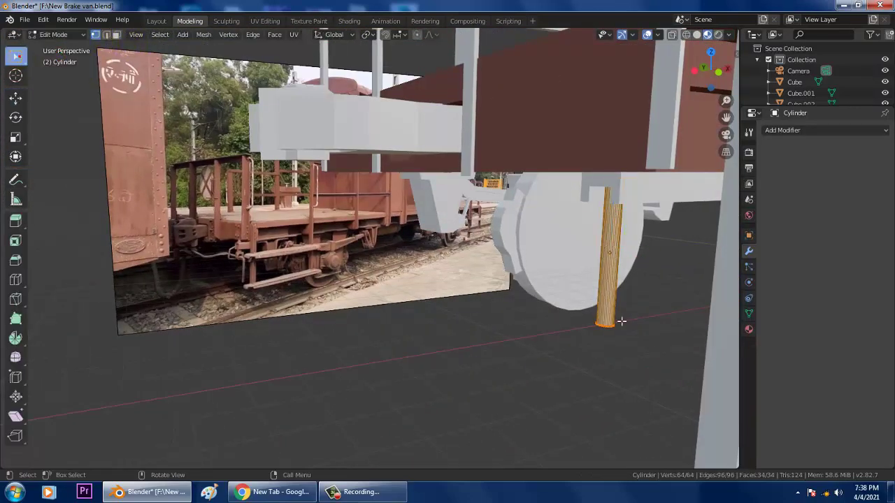
left_click_drag(570, 332, 669, 296)
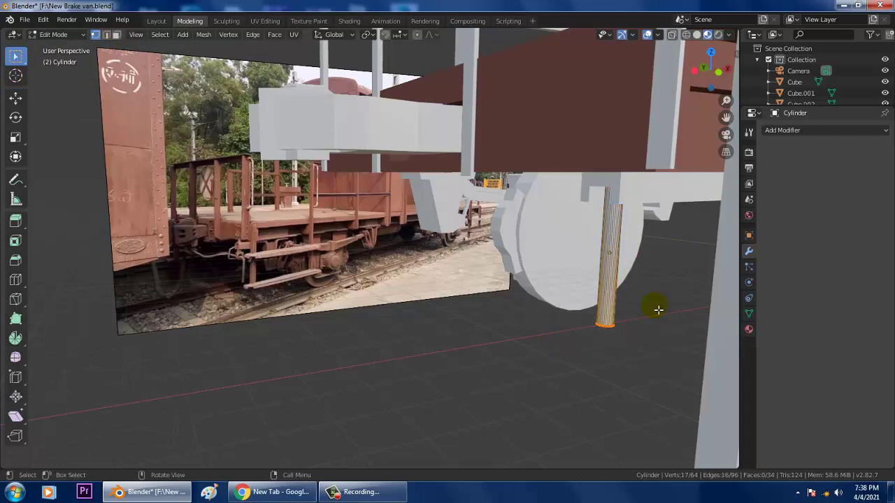
left_click(116, 35)
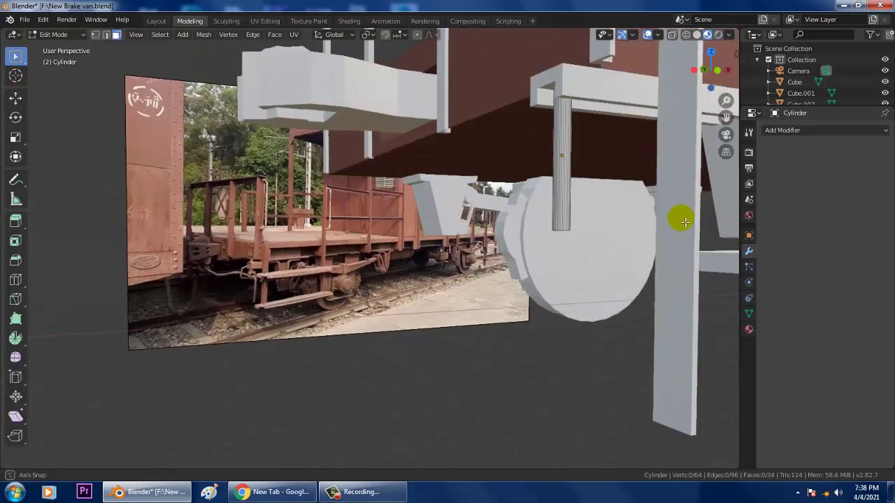
mouse_move(692, 232)
middle_mouse_down()
mouse_move(543, 225)
mouse_move(541, 200)
middle_mouse_up()
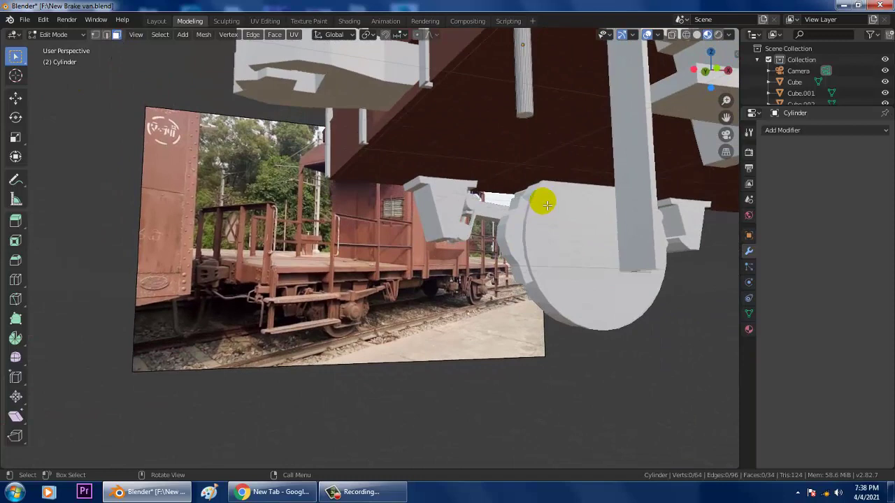
left_click(529, 120)
Move the bottom face up along Z to sit just below the bracket.
mouse_move(524, 114)
middle_mouse_down()
mouse_move(525, 140)
mouse_move(2, 140)
middle_mouse_up()
left_click(13, 100)
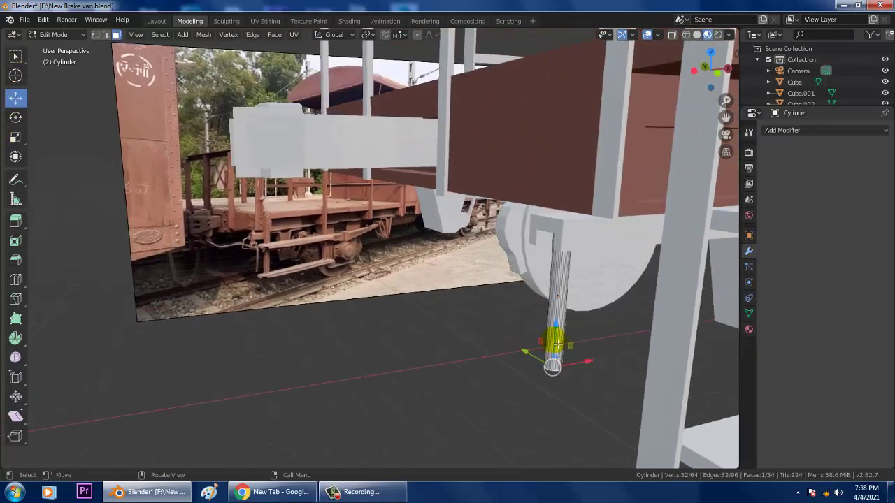
mouse_move(556, 344)
left_mouse_down()
mouse_move(563, 245)
mouse_move(555, 231)
left_mouse_up()
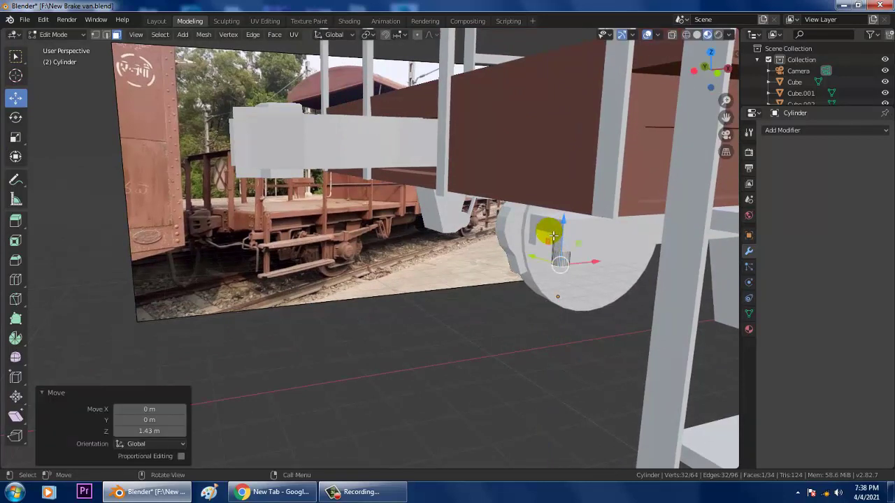
mouse_move(499, 327)
middle_mouse_down()
mouse_move(569, 273)
mouse_move(485, 260)
mouse_move(491, 270)
middle_mouse_up()
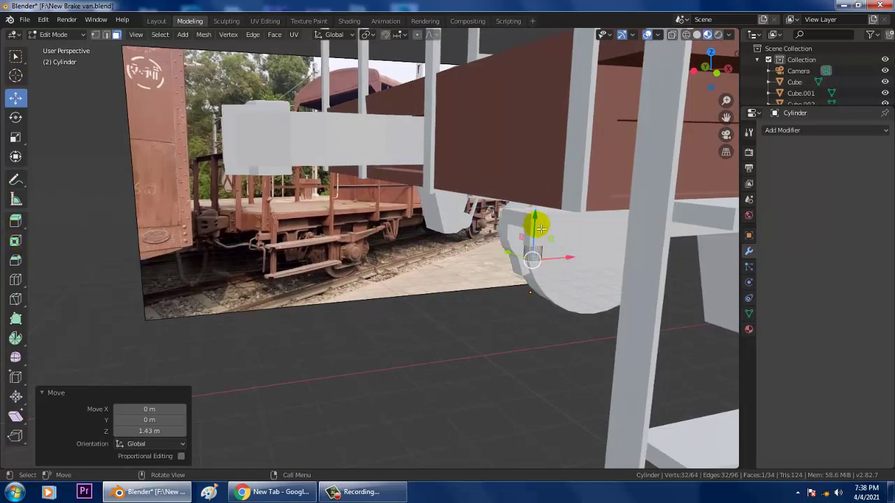
left_click_drag(535, 230, 537, 241)
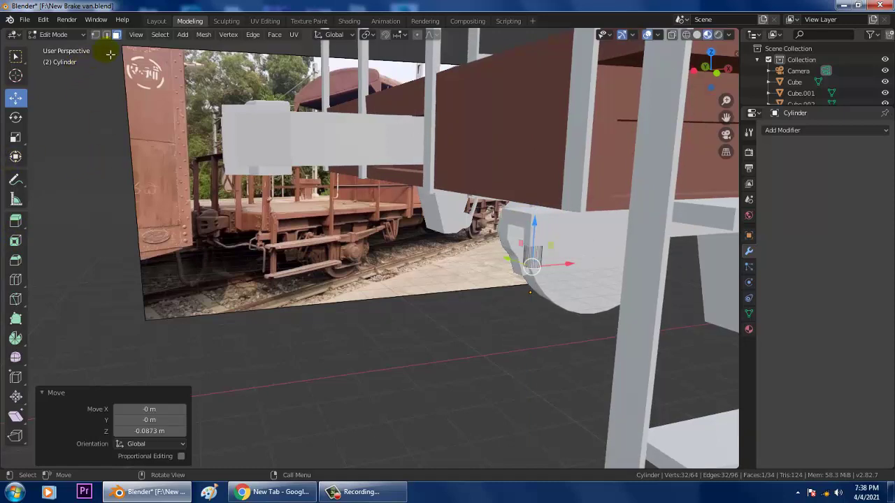
left_click(59, 34)
Back in Object Mode, add a cube and scale it down to 0.573.
left_click(69, 48)
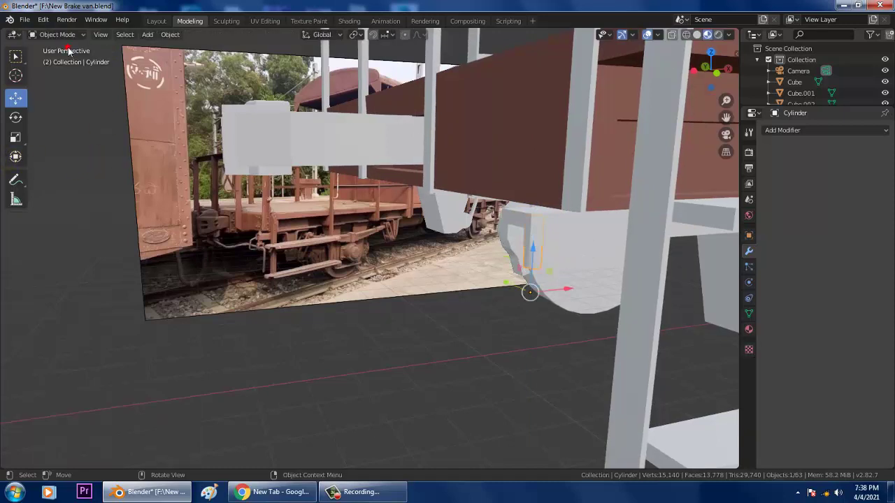
left_click(148, 35)
mouse_move(162, 47)
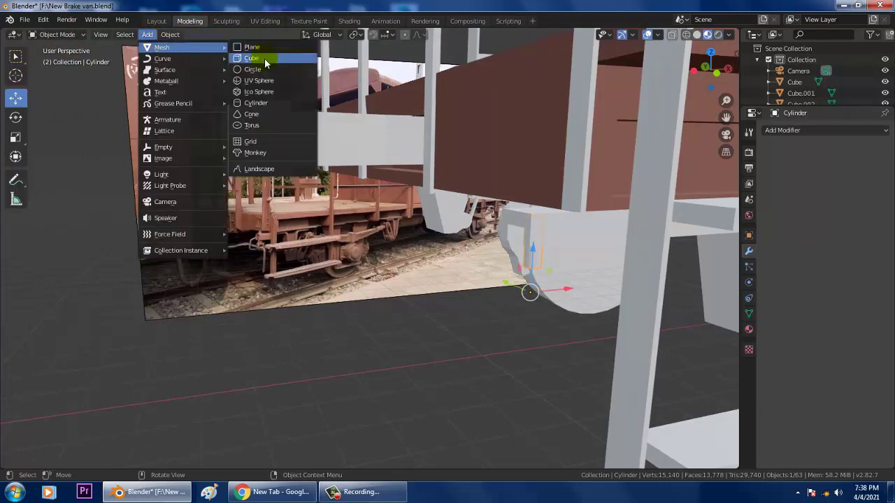
left_click(265, 58)
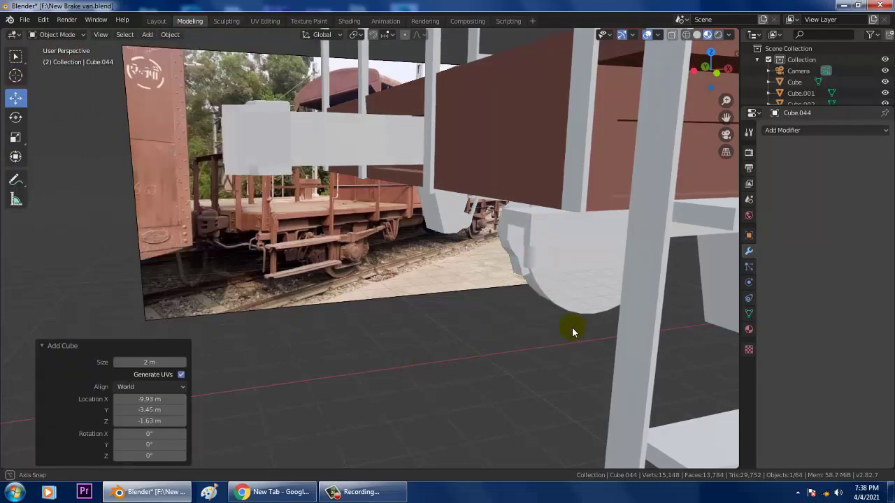
mouse_move(572, 331)
middle_mouse_down()
mouse_move(480, 300)
mouse_move(525, 323)
middle_mouse_up()
scroll(541, 325, "down", 4)
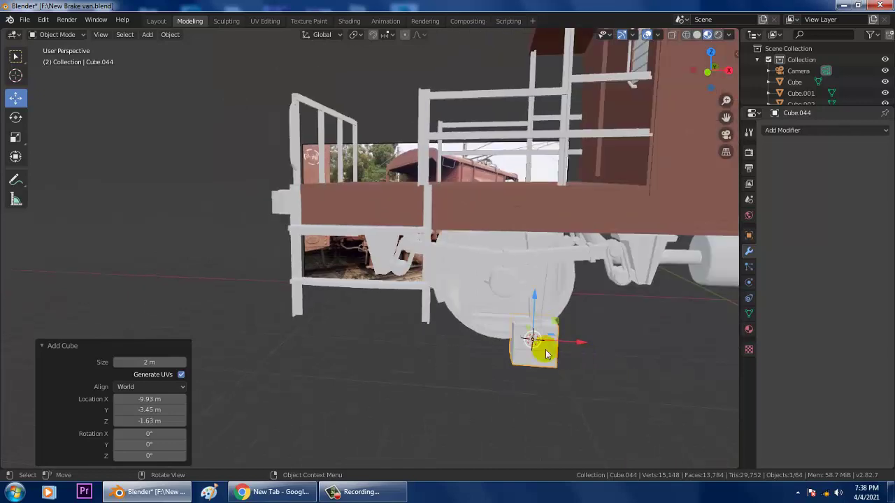
key("s")
left_click(538, 346)
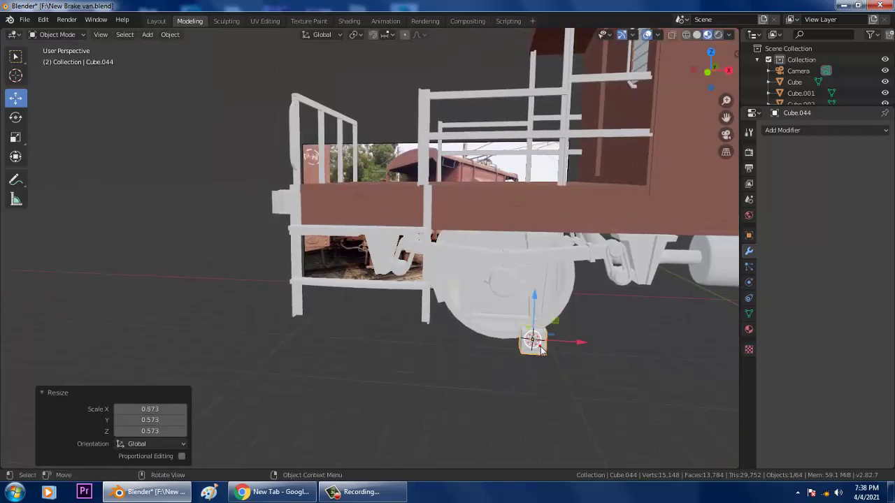
Move the cube along X under the wagon, squash it to 0.451 on Y, and enter Edit Mode.
scroll(539, 346, "up", 2)
mouse_move(539, 346)
middle_mouse_down()
mouse_move(536, 320)
mouse_move(491, 315)
mouse_move(579, 296)
mouse_move(679, 305)
mouse_move(576, 305)
middle_mouse_up()
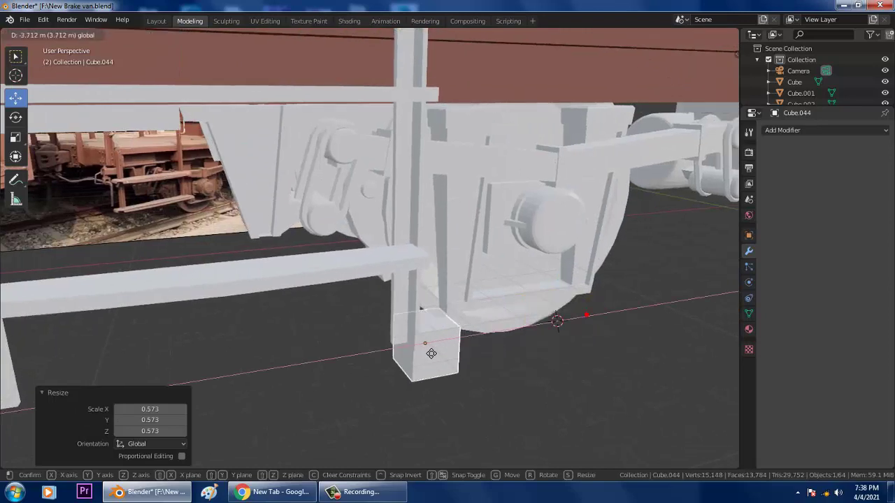
left_click_drag(592, 318, 350, 373)
mouse_move(349, 374)
middle_mouse_down()
mouse_move(376, 361)
mouse_move(51, 212)
middle_mouse_up()
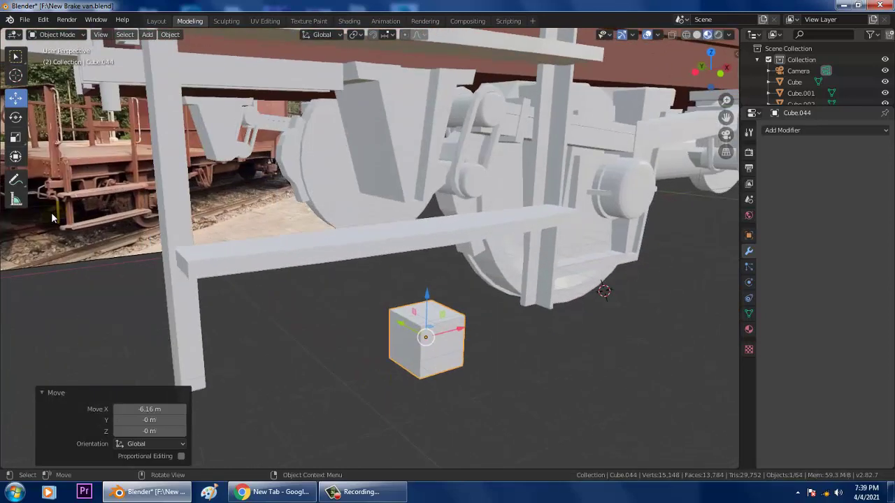
left_click(16, 137)
mouse_move(399, 320)
left_mouse_down()
mouse_move(356, 282)
mouse_move(396, 315)
left_mouse_up()
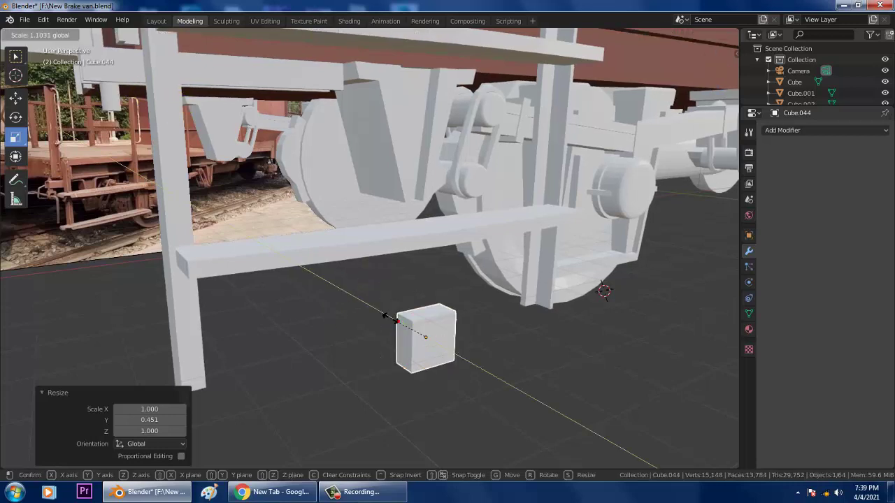
left_click(56, 34)
left_click(56, 59)
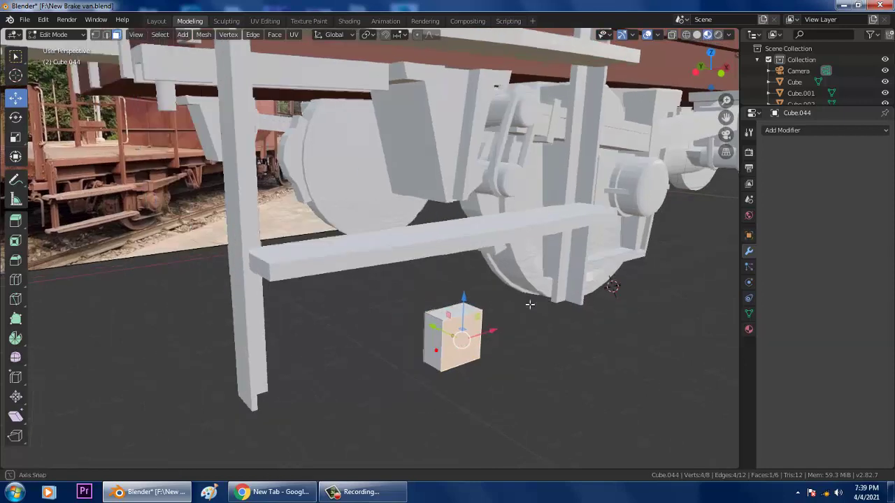
Inset the cube's front face by 0.3232 m.
mouse_move(440, 354)
middle_mouse_down()
mouse_move(643, 303)
mouse_move(2, 119)
middle_mouse_up()
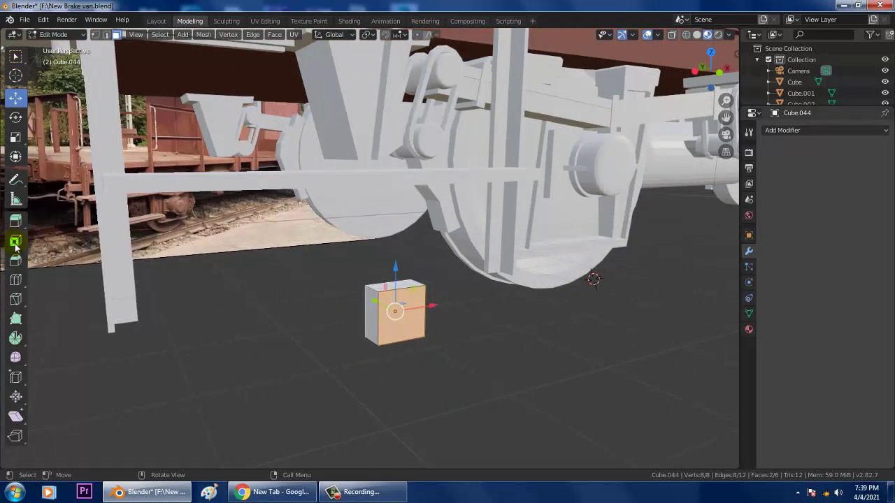
left_click(15, 243)
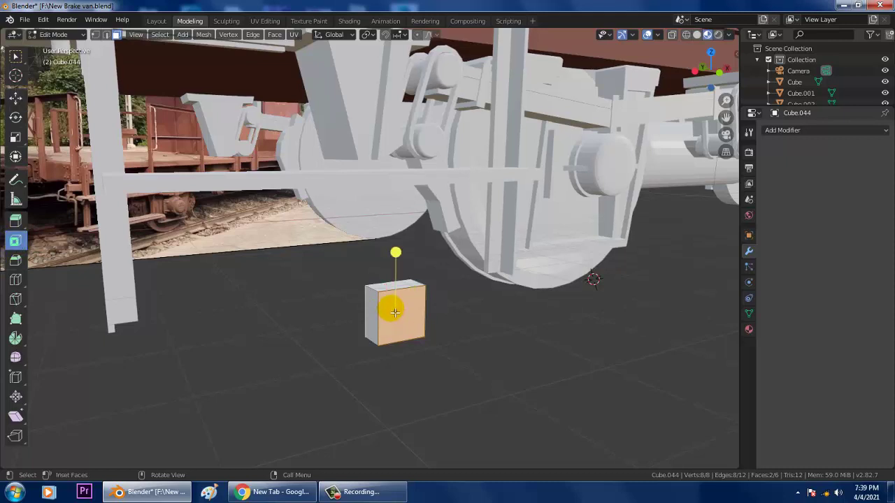
left_click(394, 312)
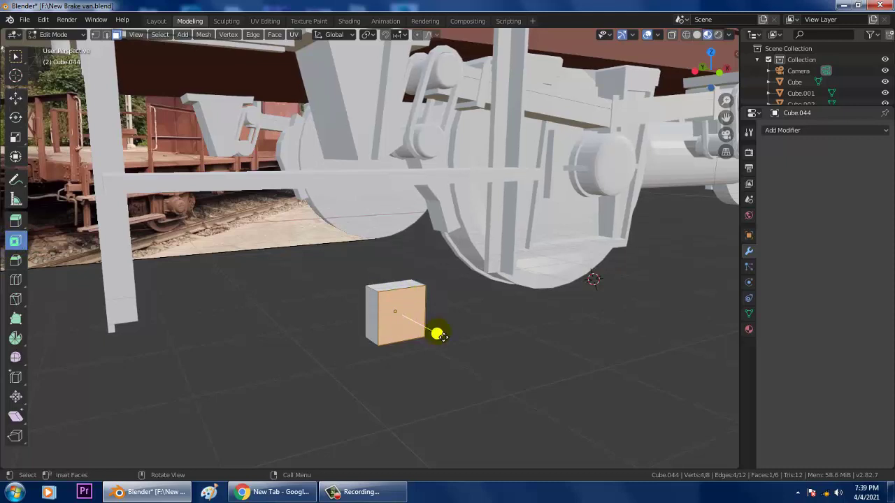
left_click_drag(436, 335, 437, 332)
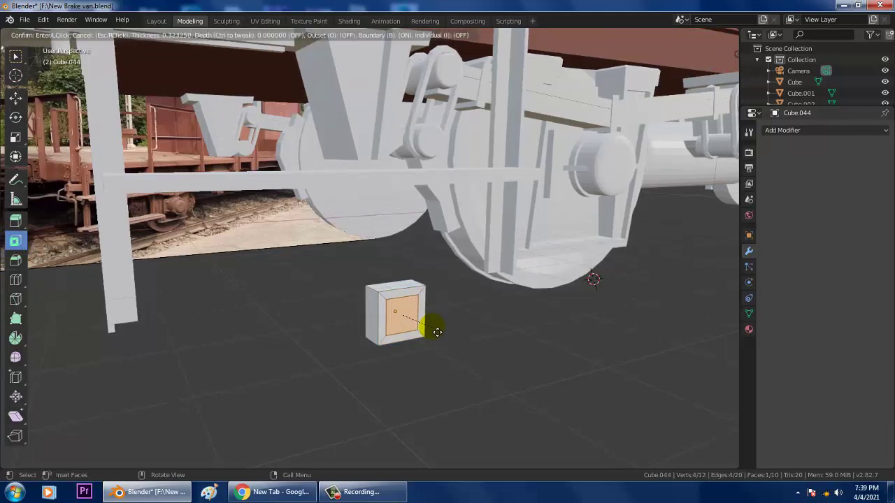
left_click(437, 332)
Browse the right-click and Face operation menus without applying anything.
right_click(406, 307)
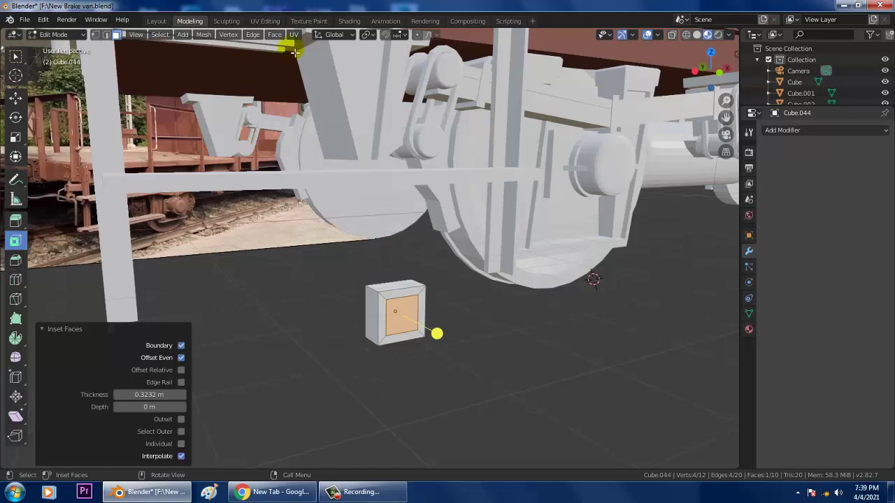
left_click(273, 35)
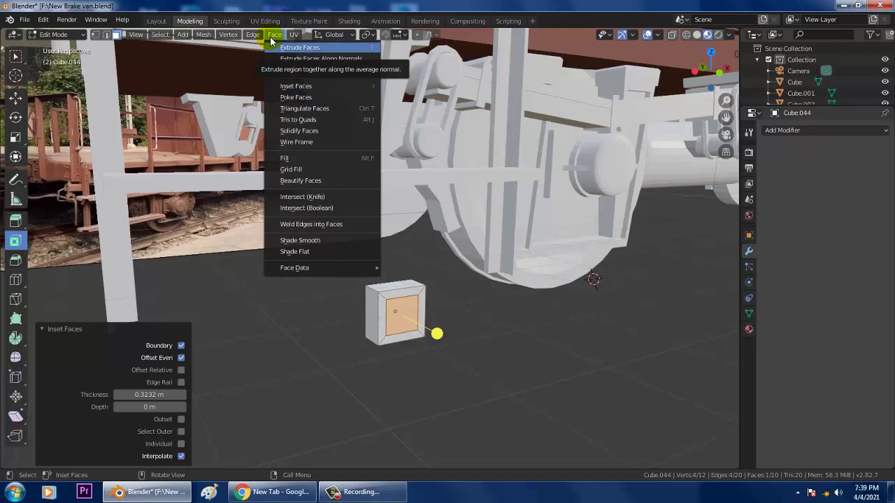
right_click(421, 339)
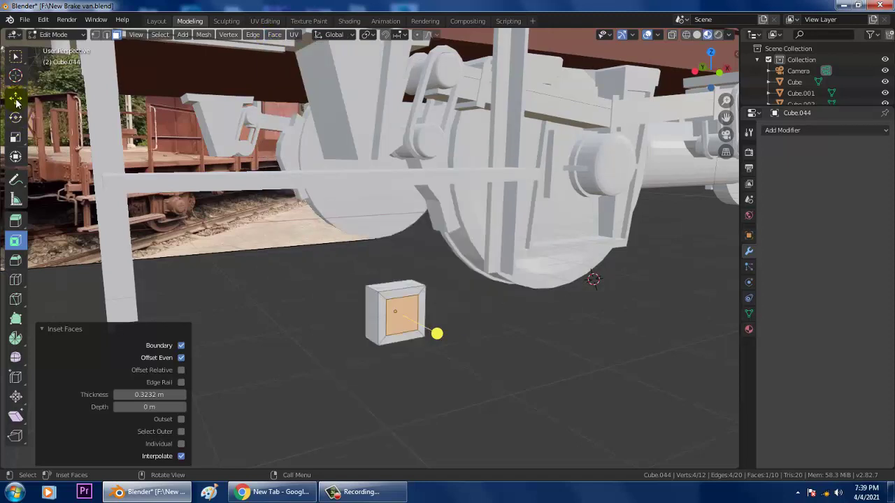
left_click(16, 98)
right_click(410, 318)
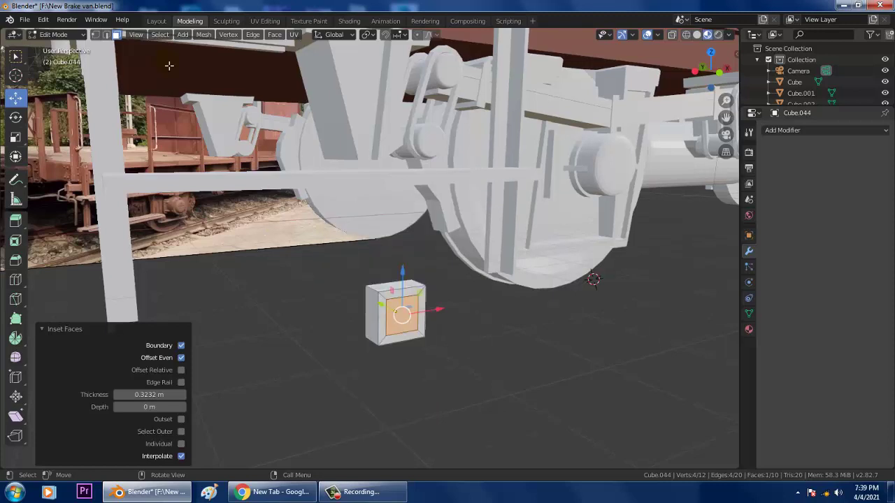
left_click(274, 35)
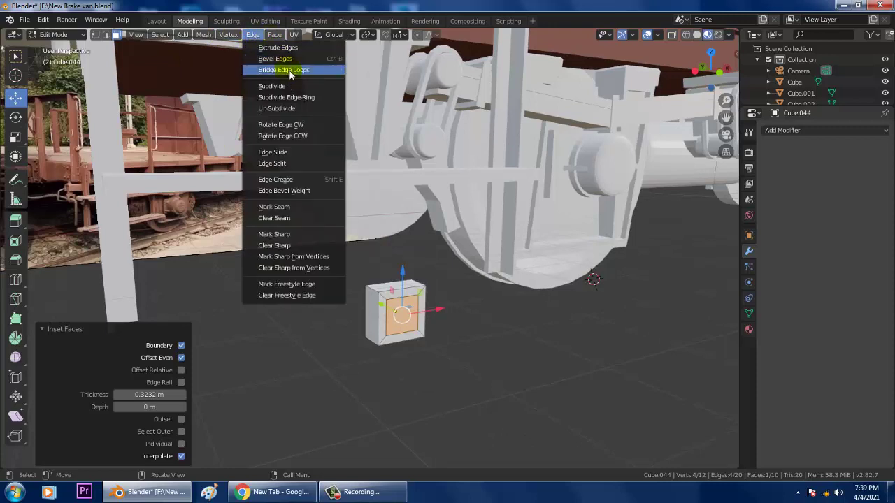
left_click(276, 37)
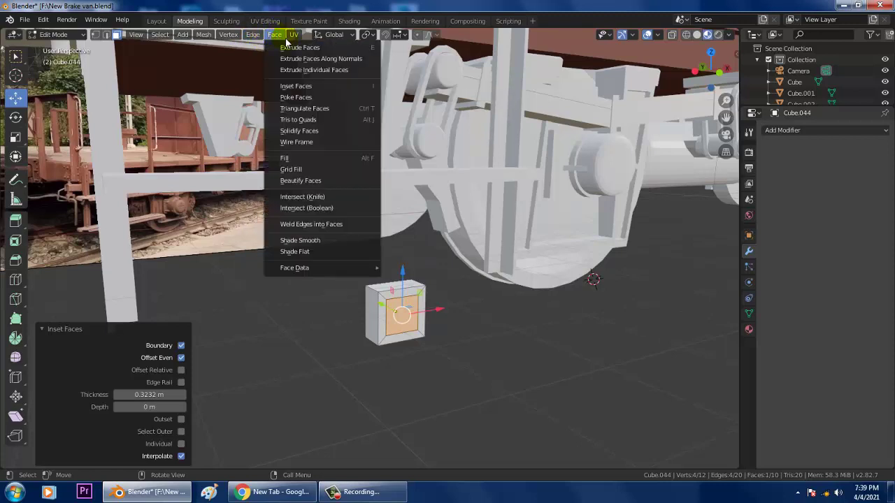
left_click(271, 36)
left_click(270, 39)
left_click(294, 39)
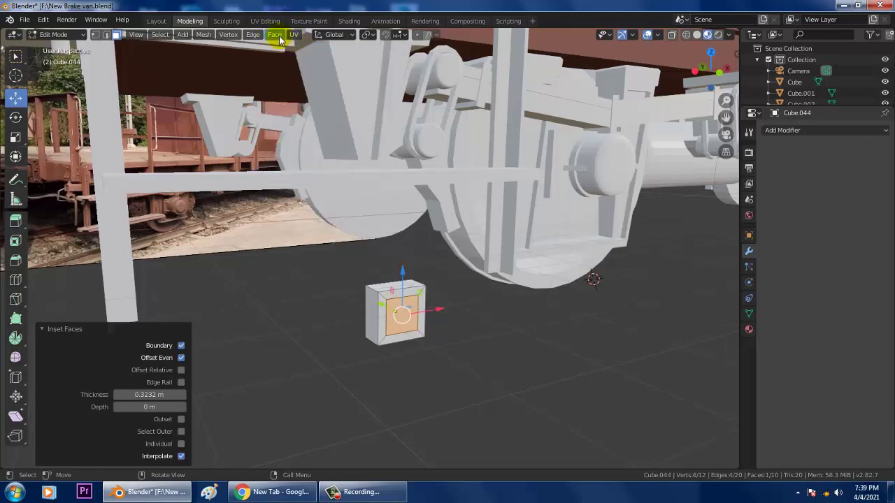
Delete the inner inset face with X, leaving a bordered opening.
right_click(401, 320)
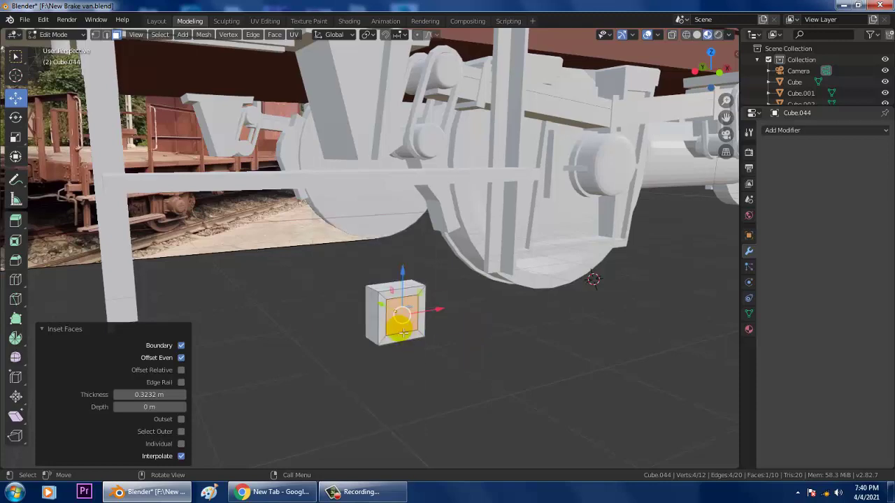
key("x")
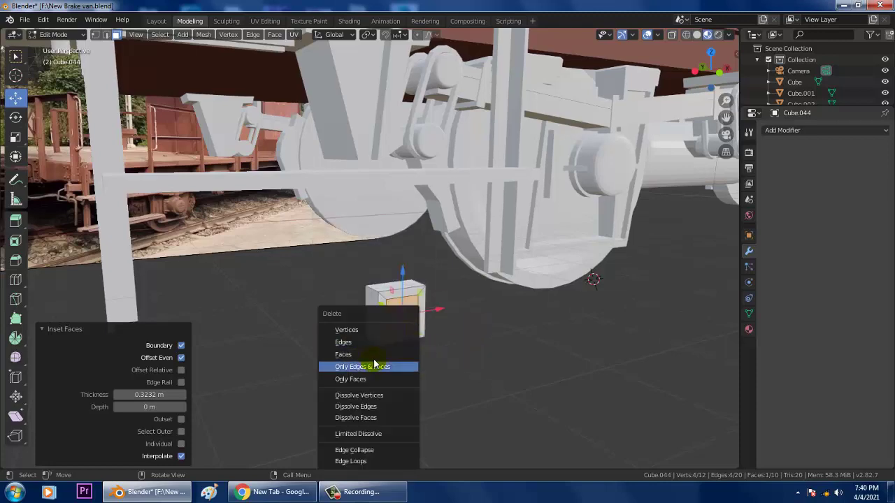
left_click(375, 365)
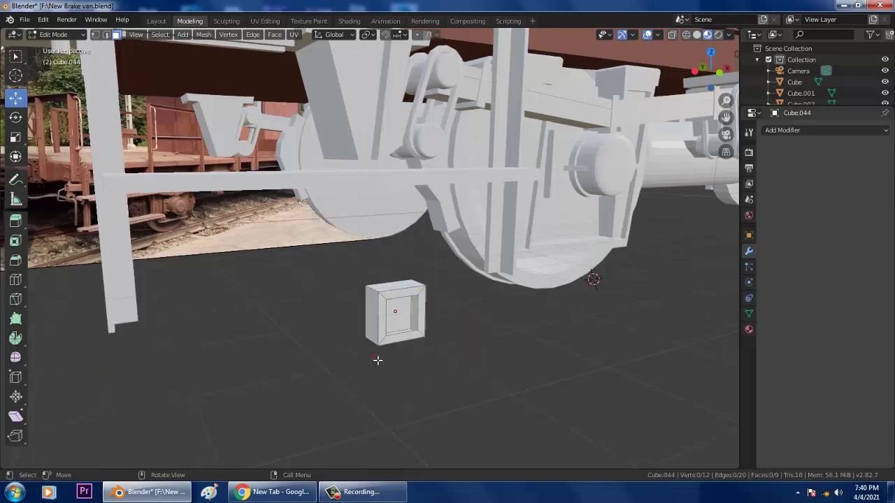
mouse_move(418, 349)
middle_mouse_down()
mouse_move(455, 310)
mouse_move(521, 315)
mouse_move(644, 253)
mouse_move(636, 276)
mouse_move(555, 299)
mouse_move(662, 294)
middle_mouse_up()
Select the cube's front face and inset it.
left_click(688, 255)
left_click(662, 293)
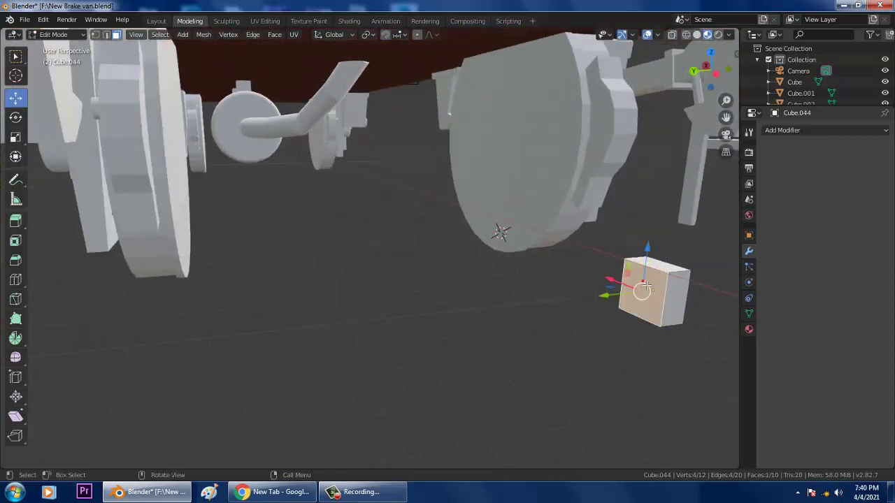
left_click(15, 241)
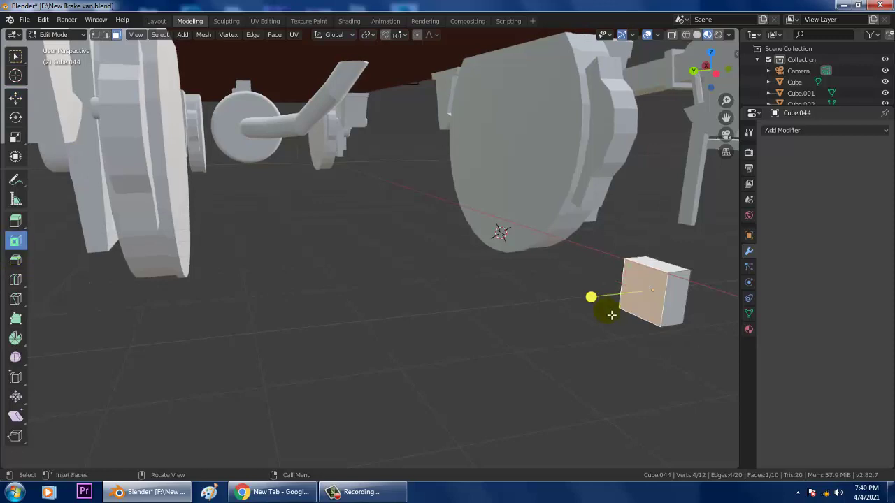
left_click_drag(599, 301, 591, 298)
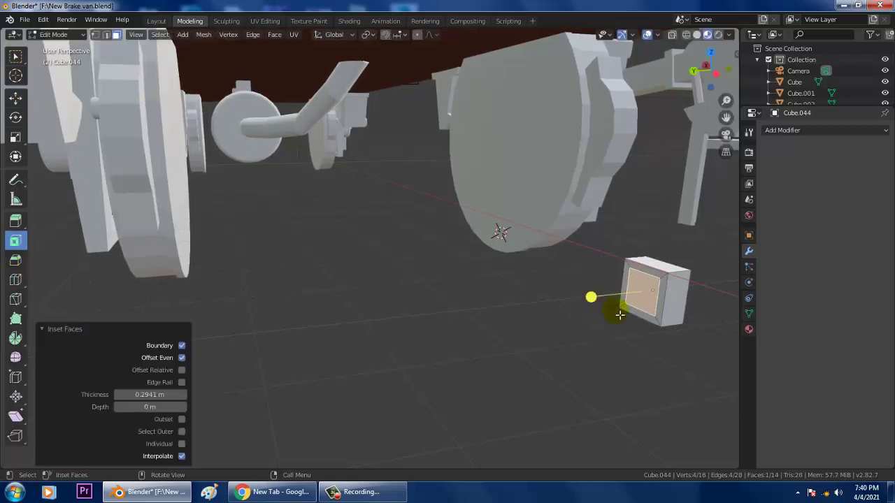
mouse_move(591, 298)
middle_mouse_down()
mouse_move(615, 314)
mouse_move(599, 306)
middle_mouse_up()
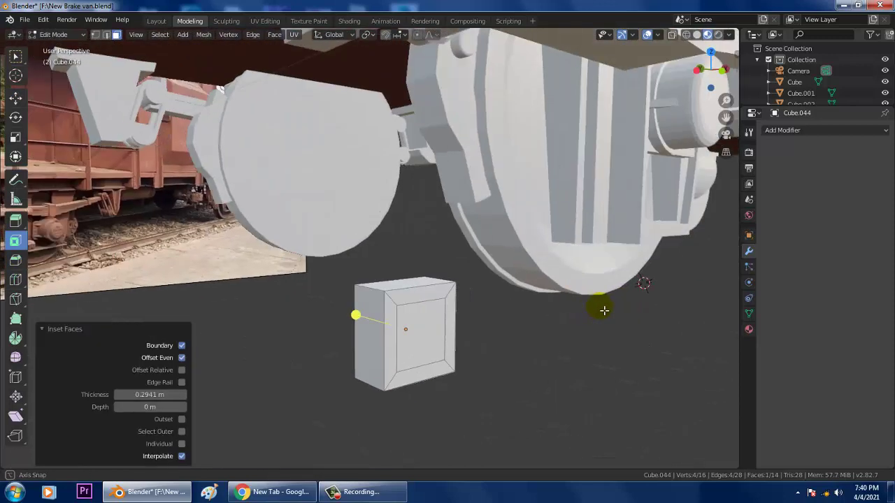
Add the opposite face and bridge the two faces into a square hole.
left_click(17, 102)
left_click(435, 353, "shift")
right_click(432, 350)
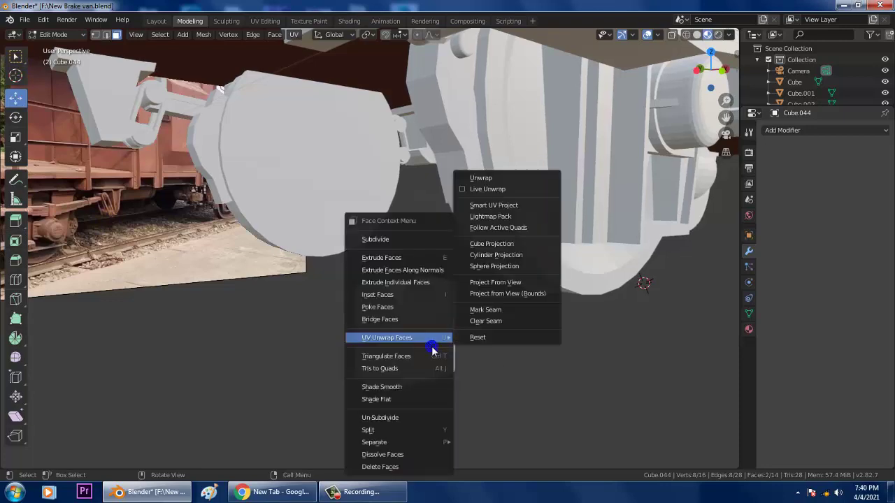
left_click(404, 319)
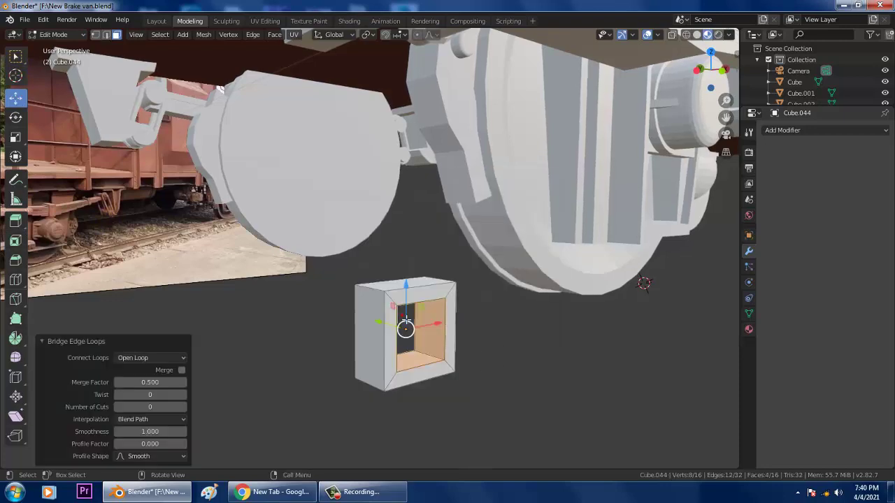
mouse_move(478, 353)
middle_mouse_down()
mouse_move(393, 338)
mouse_move(460, 316)
middle_mouse_up()
Return to Object Mode and move the bracket cube along X and up toward the chassis.
left_click(56, 35)
left_click(60, 48)
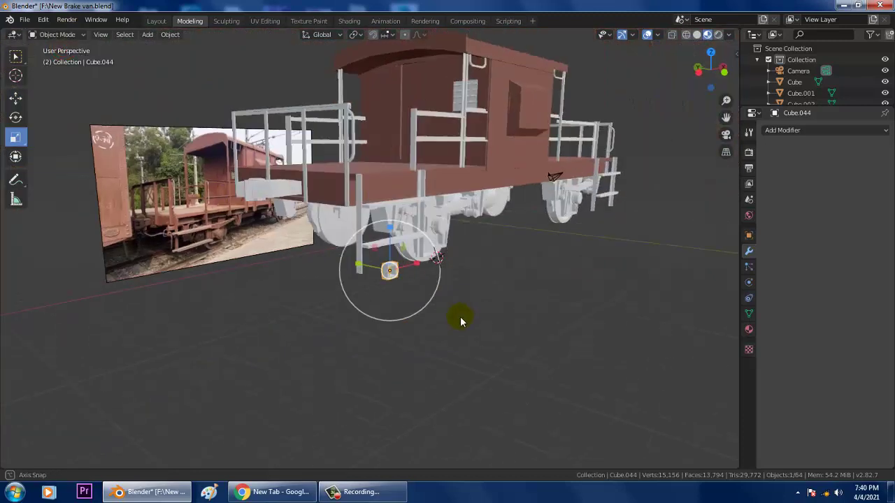
left_click(16, 102)
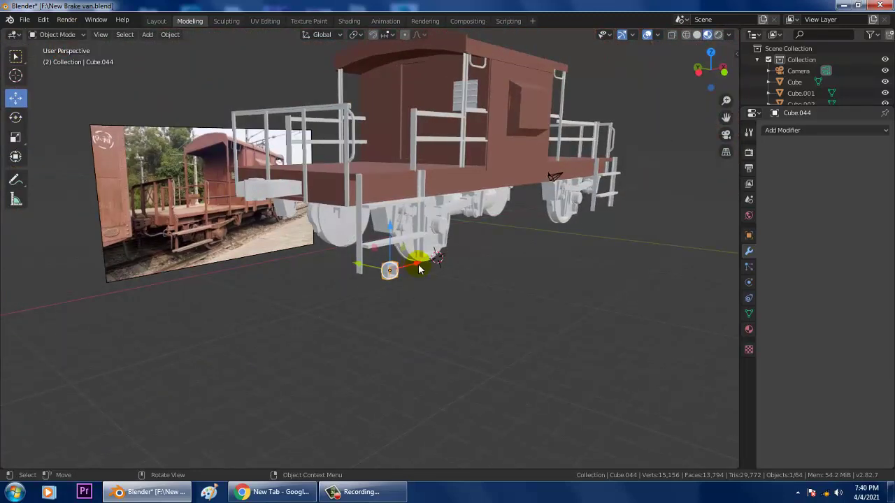
left_click_drag(419, 269, 374, 270)
scroll(384, 274, "up", 2)
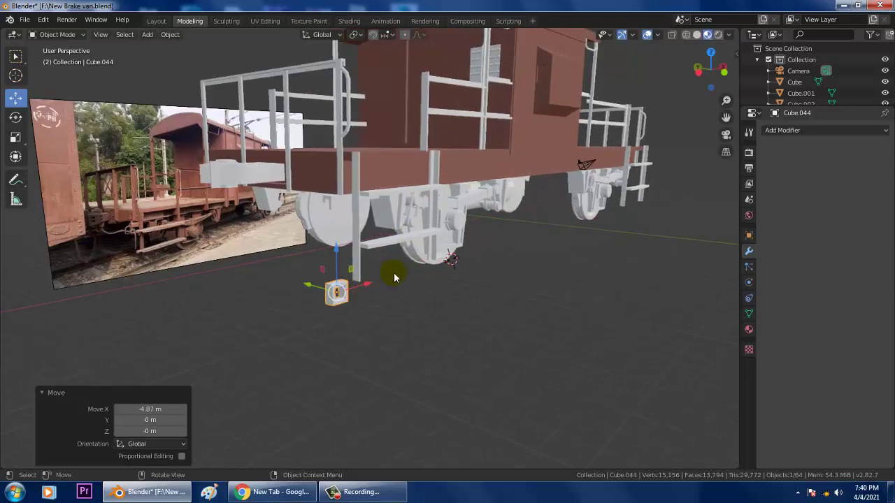
mouse_move(394, 278)
middle_mouse_down()
mouse_move(370, 270)
mouse_move(400, 276)
middle_mouse_up()
scroll(315, 307, "up", 2)
scroll(304, 306, "up", 1)
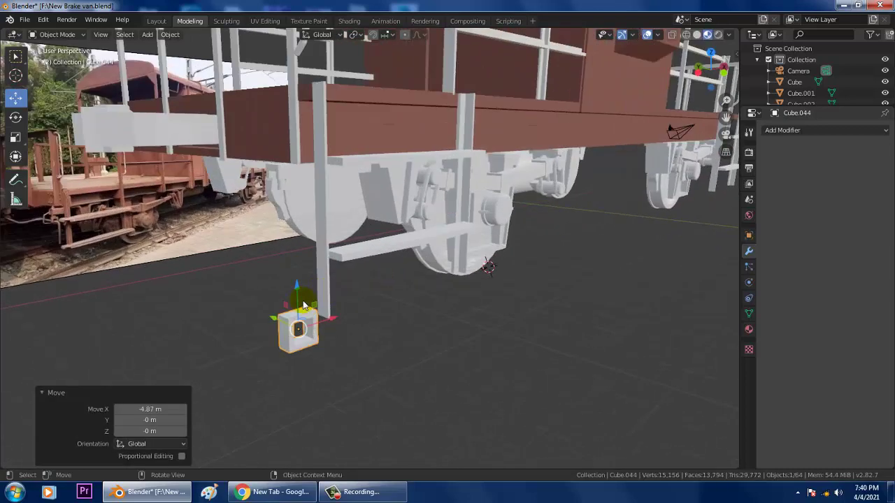
left_click_drag(304, 305, 294, 220)
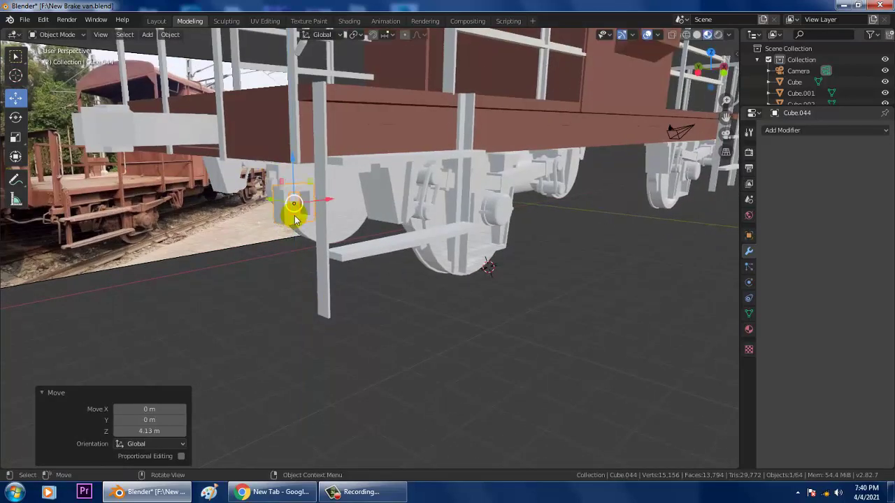
Shift the bracket cube along Y and reposition it freely beneath the van.
scroll(295, 219, "up", 2)
middle_click_drag(299, 224, 391, 230)
scroll(386, 244, "up", 2)
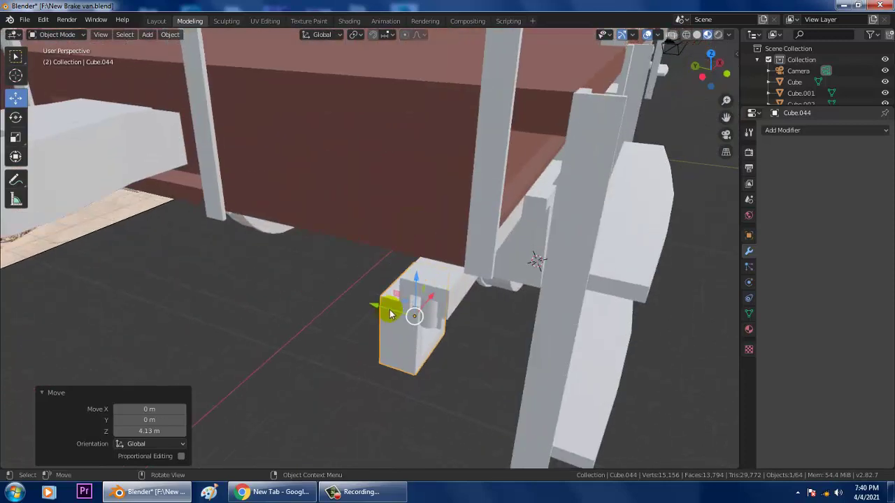
left_click_drag(390, 313, 425, 314)
middle_click_drag(425, 314, 389, 290)
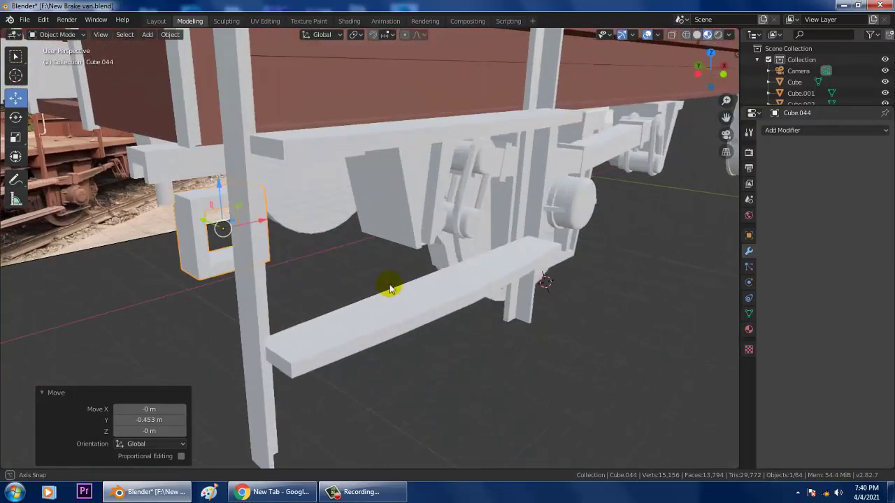
key("g")
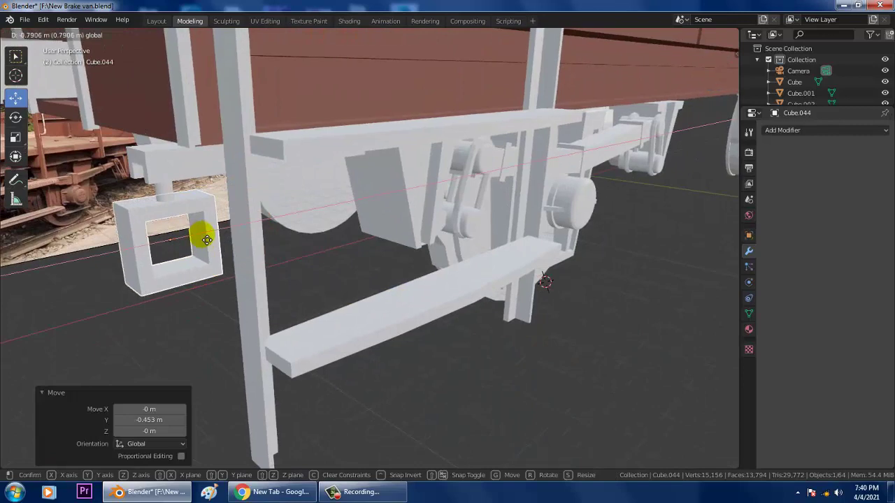
left_click(207, 240)
Shrink the bracket cube and raise it slightly.
key("s")
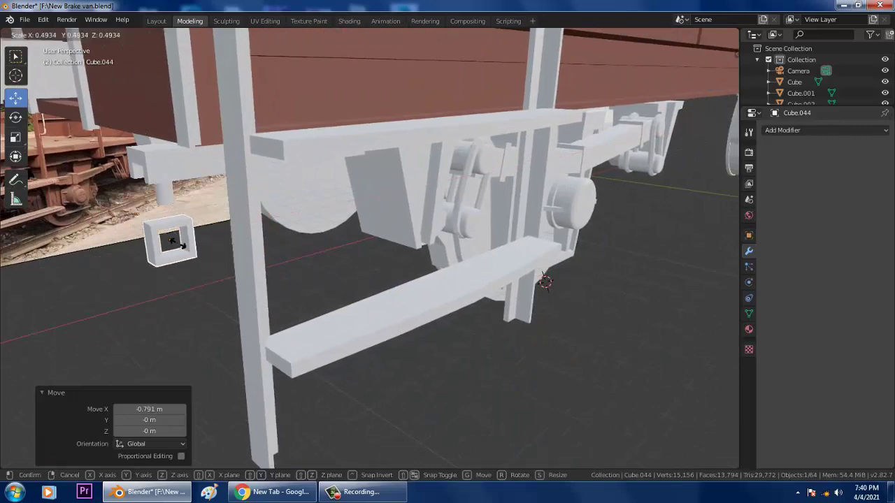
left_click(181, 245)
left_click_drag(164, 180, 203, 199)
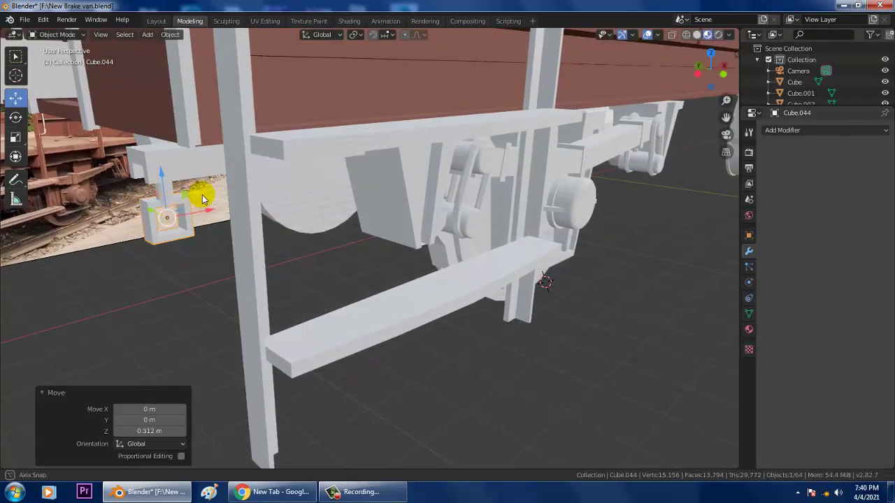
key("KP_Decimal")
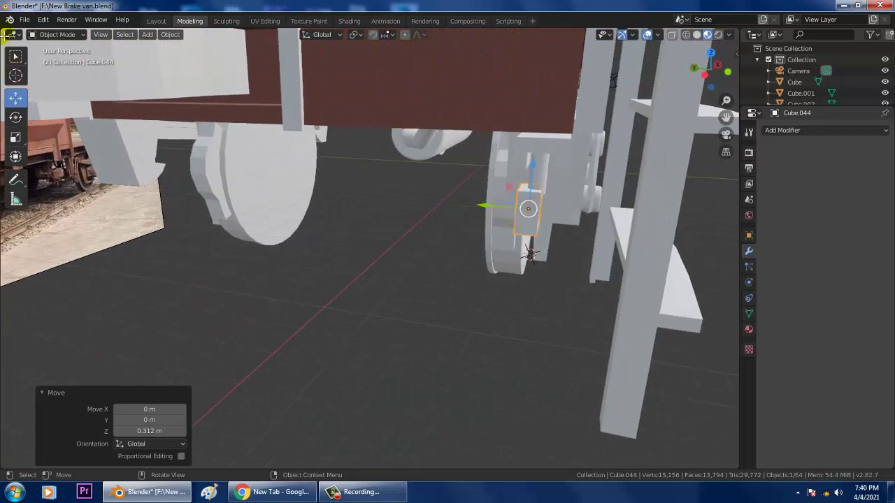
Stretch the cube along Y, nudge it along Y, and lift it 0.0215 m on Z beside the wheel stub.
left_click(15, 137)
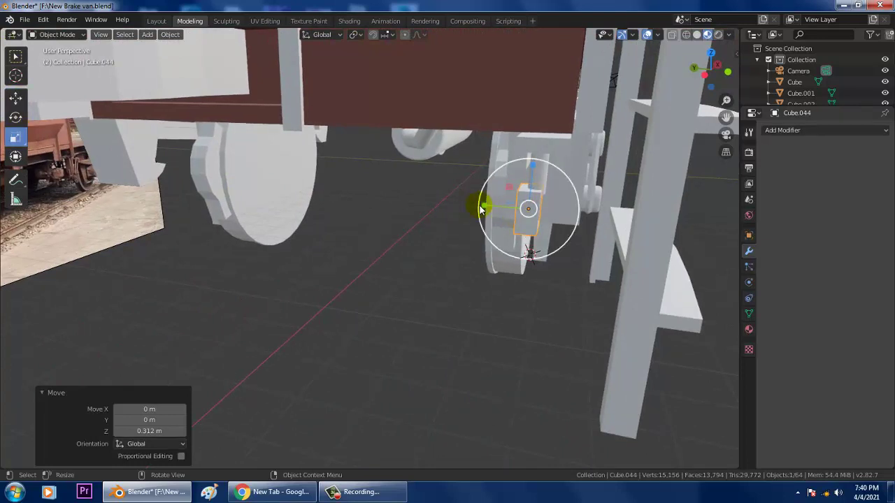
mouse_move(483, 204)
left_mouse_down()
mouse_move(450, 203)
mouse_move(491, 202)
left_mouse_up()
left_click(15, 98)
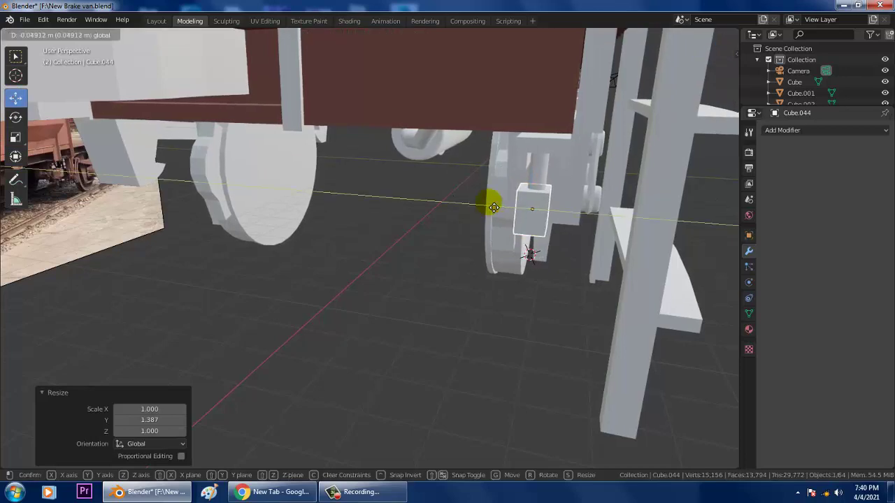
mouse_move(599, 234)
middle_mouse_down()
mouse_move(309, 230)
mouse_move(468, 240)
mouse_move(399, 230)
mouse_move(410, 244)
middle_mouse_up()
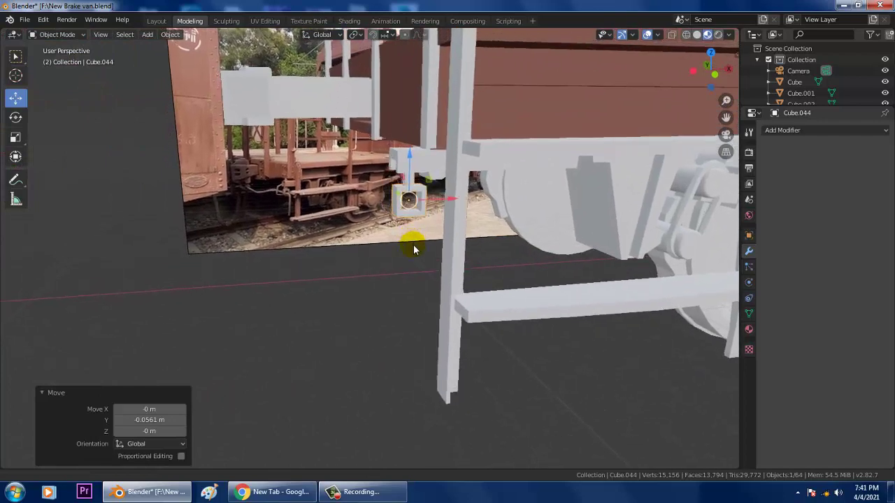
scroll(415, 194, "up", 3)
left_click_drag(437, 183, 437, 177)
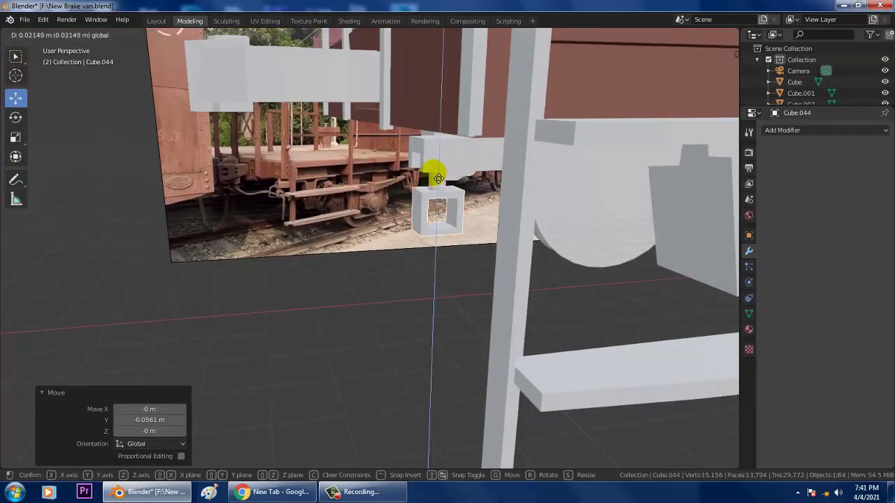
mouse_move(437, 177)
middle_mouse_down()
mouse_move(336, 199)
mouse_move(230, 202)
mouse_move(309, 236)
middle_mouse_up()
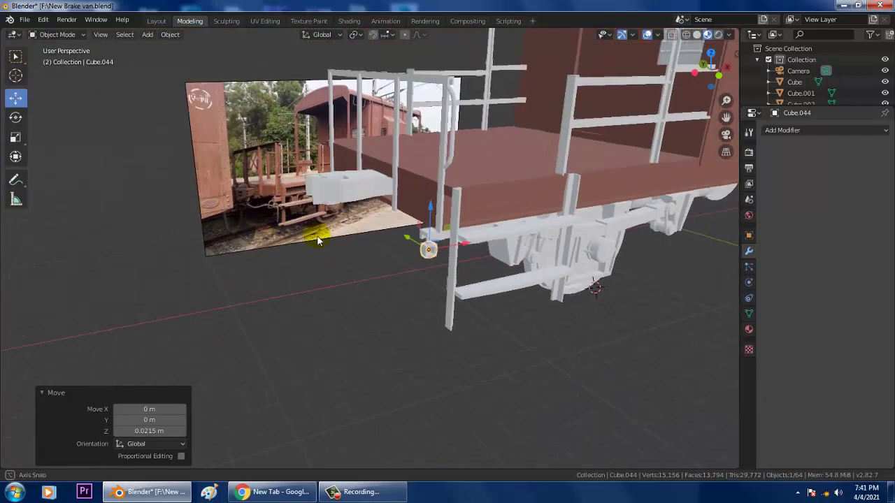
scroll(319, 216, "up", 2)
scroll(313, 223, "up", 3)
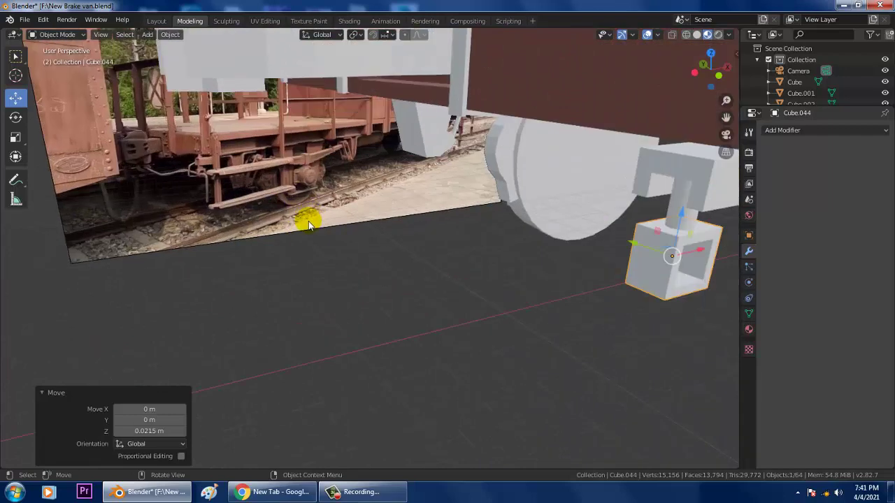
scroll(590, 232, "down", 3)
mouse_move(589, 233)
middle_mouse_down()
mouse_move(539, 230)
mouse_move(580, 235)
mouse_move(563, 230)
middle_mouse_up()
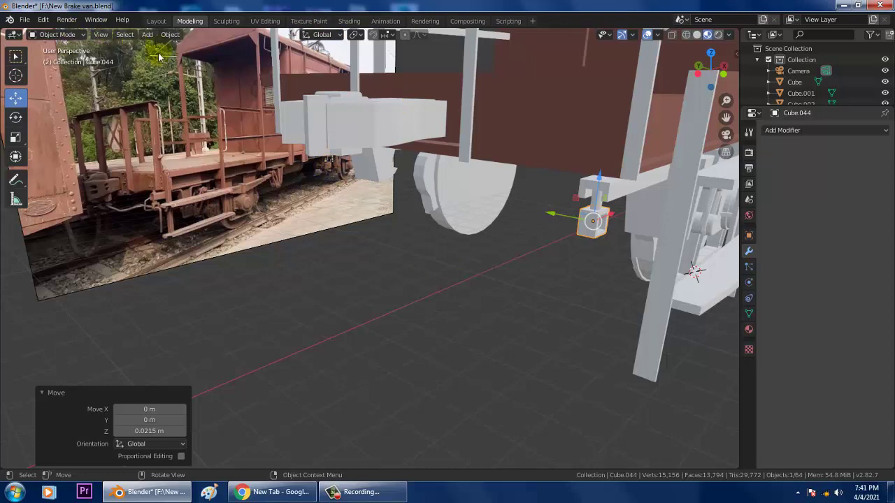
Add a Bezier curve and move it along X and up beneath the wagon.
left_click(147, 35)
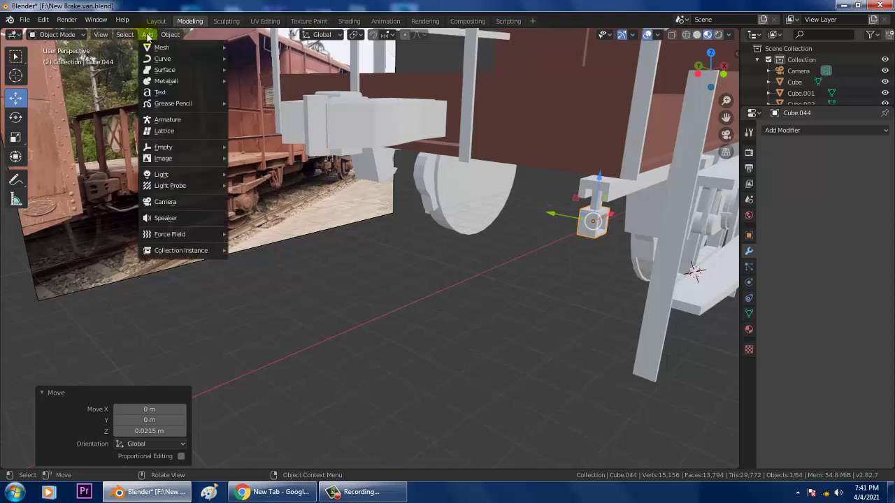
mouse_move(162, 59)
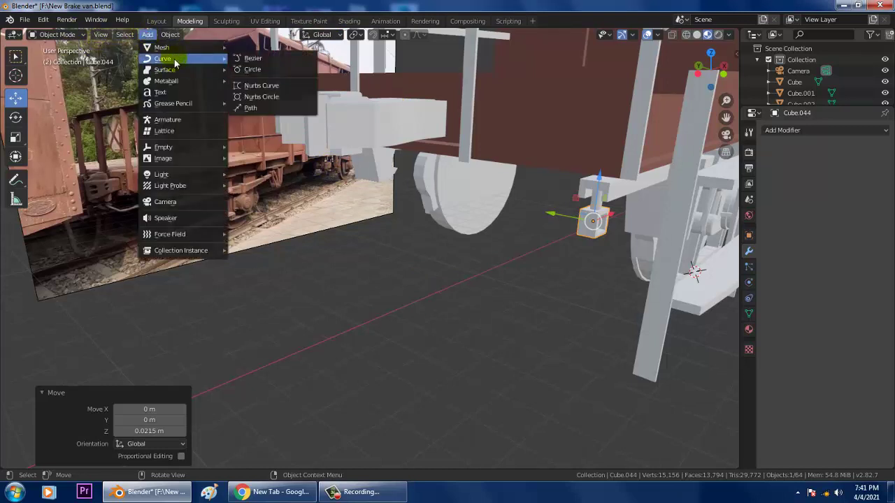
left_click(243, 62)
middle_click_drag(562, 320, 736, 345)
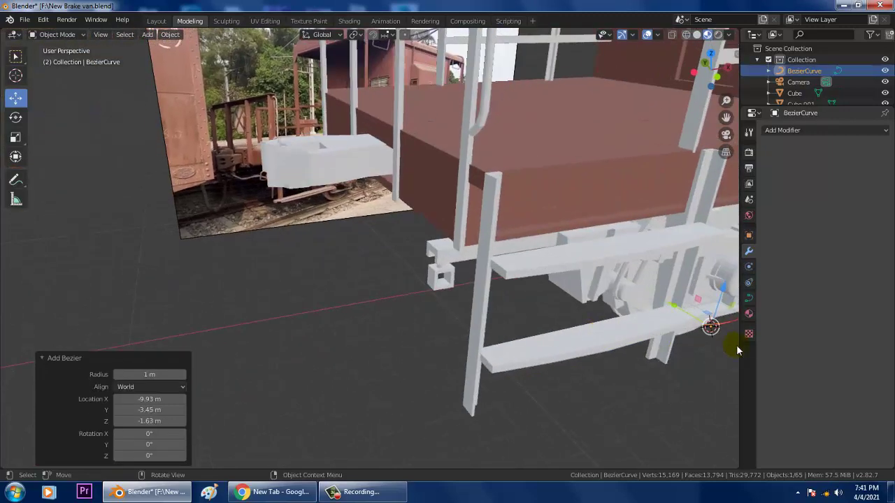
left_click_drag(731, 325, 501, 355)
mouse_move(397, 357)
left_mouse_down()
mouse_move(356, 385)
mouse_move(393, 201)
left_mouse_up()
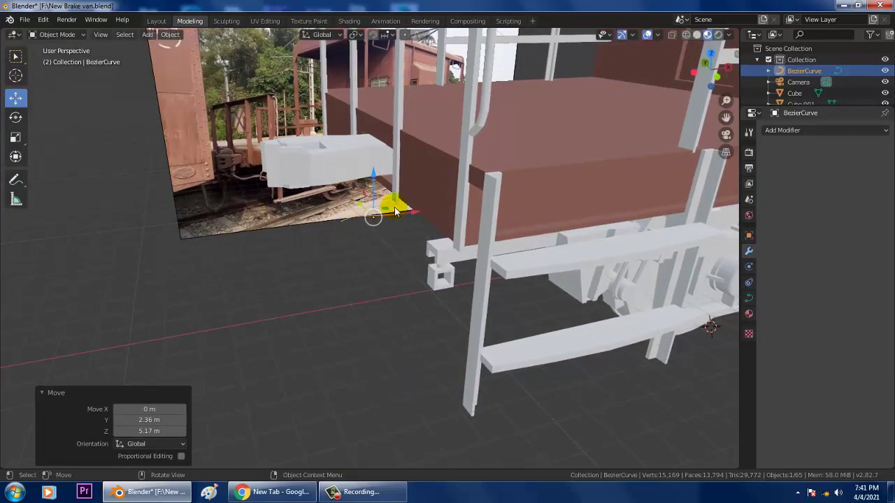
middle_click_drag(393, 200, 409, 213)
scroll(411, 212, "up", 2)
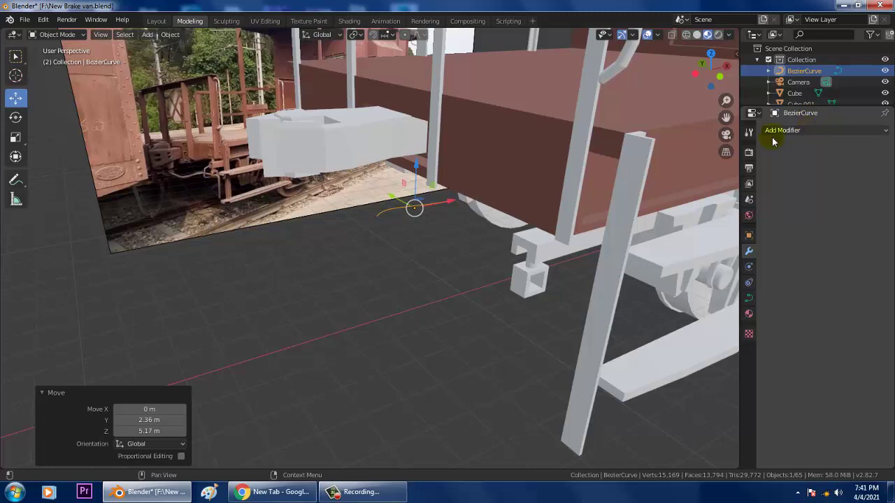
scroll(507, 190, "up", 3)
Add a Solidify modifier with 0.56 m thickness to the curve, then undo it.
left_click(814, 133)
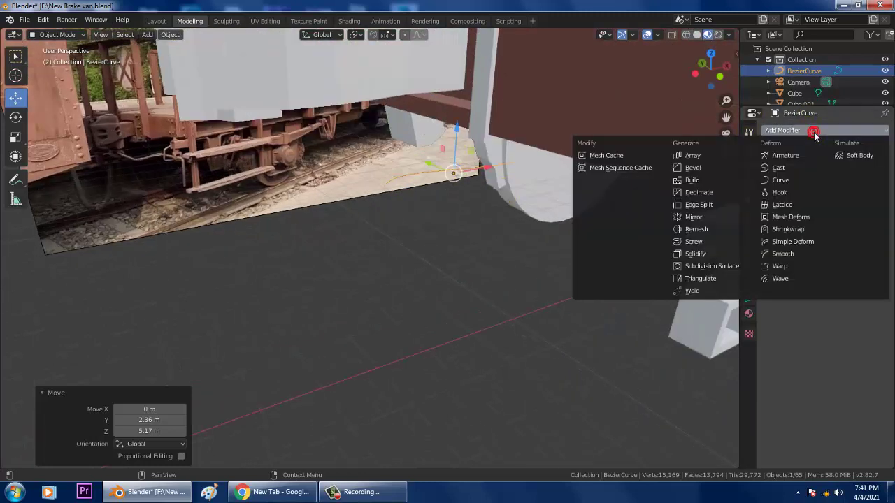
left_click(714, 255)
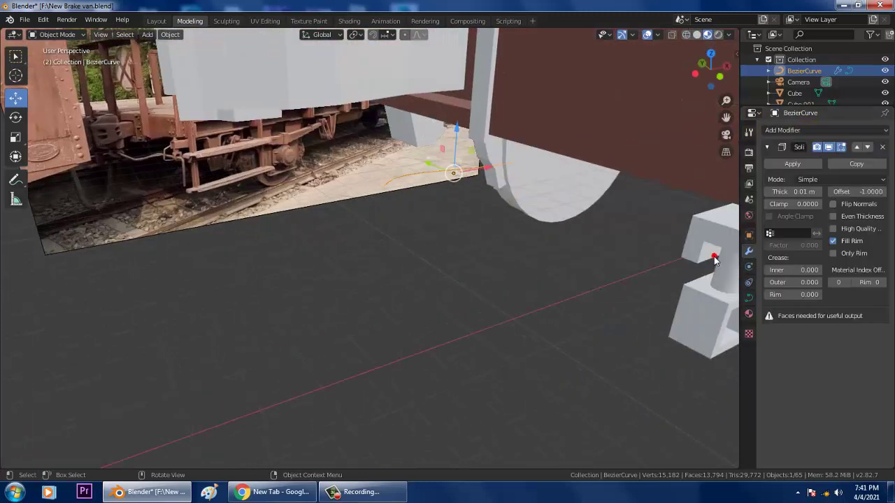
left_click_drag(793, 195, 839, 194)
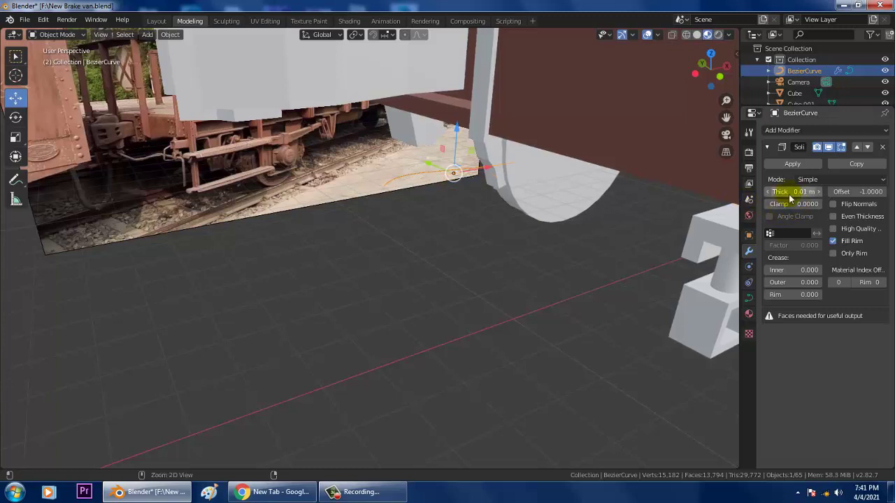
key("ctrl+z")
mouse_move(419, 169)
middle_mouse_down()
mouse_move(463, 184)
mouse_move(485, 212)
middle_mouse_up()
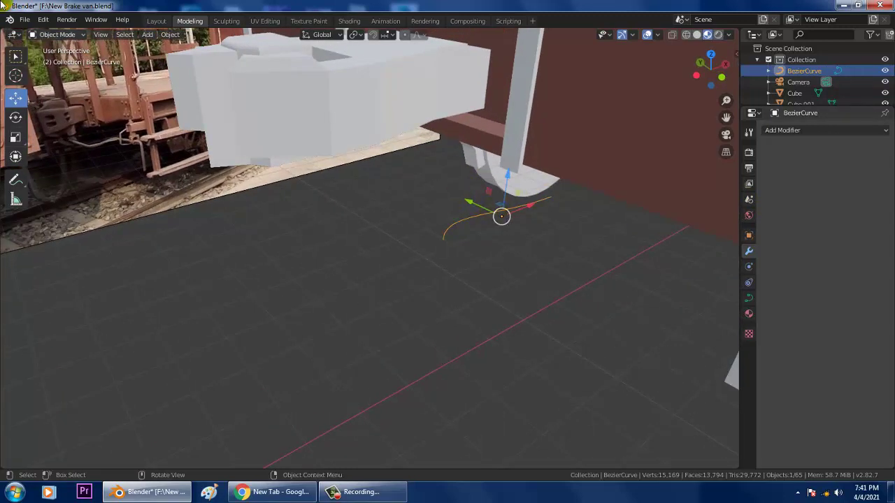
Rotate the Bezier curve around its vertical Z axis.
left_click(69, 35)
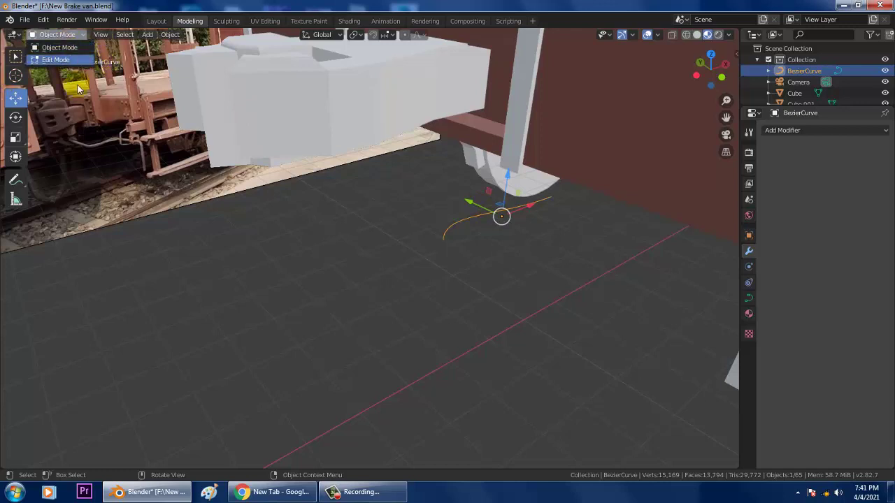
left_click(15, 120)
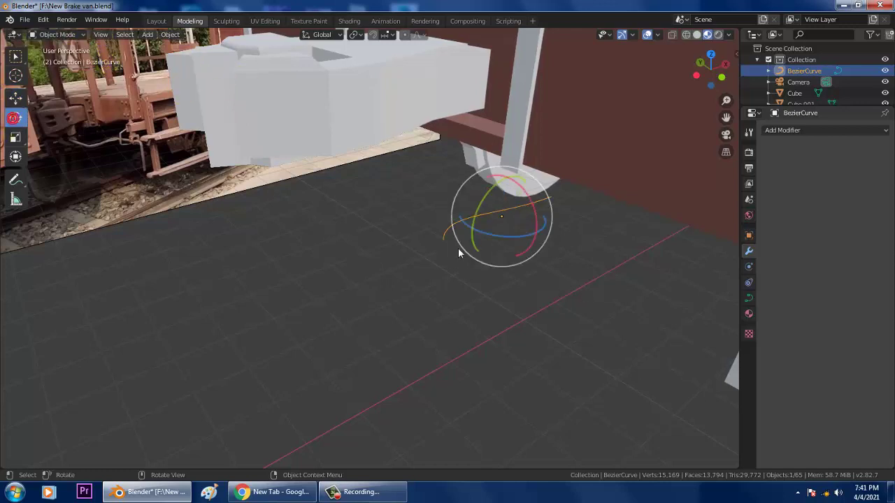
mouse_move(504, 237)
left_mouse_down()
mouse_move(595, 228)
mouse_move(584, 196)
left_mouse_up()
left_click_drag(503, 238, 513, 233)
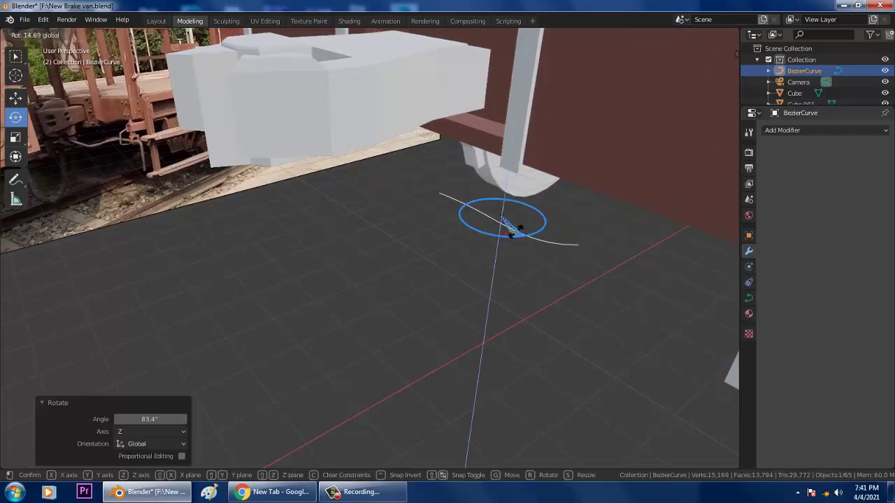
Enter Edit Mode, select the curve's control points and scale them up.
left_click(67, 35)
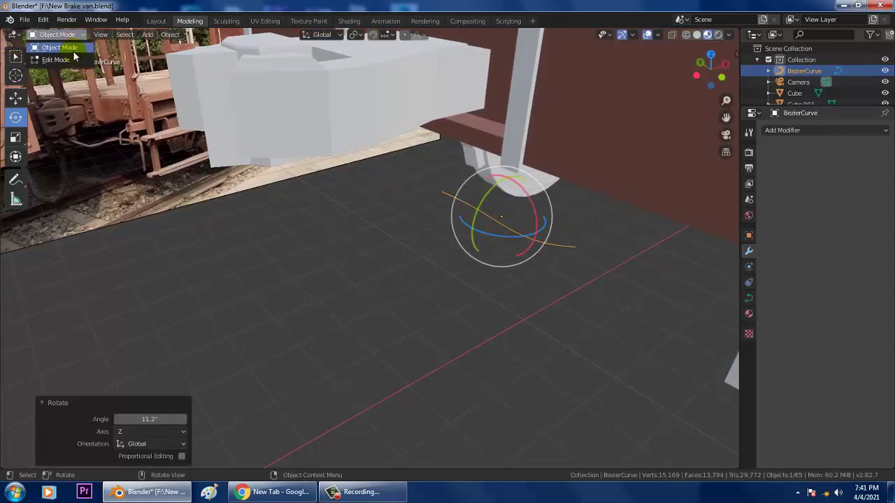
left_click(62, 60)
left_click(360, 167)
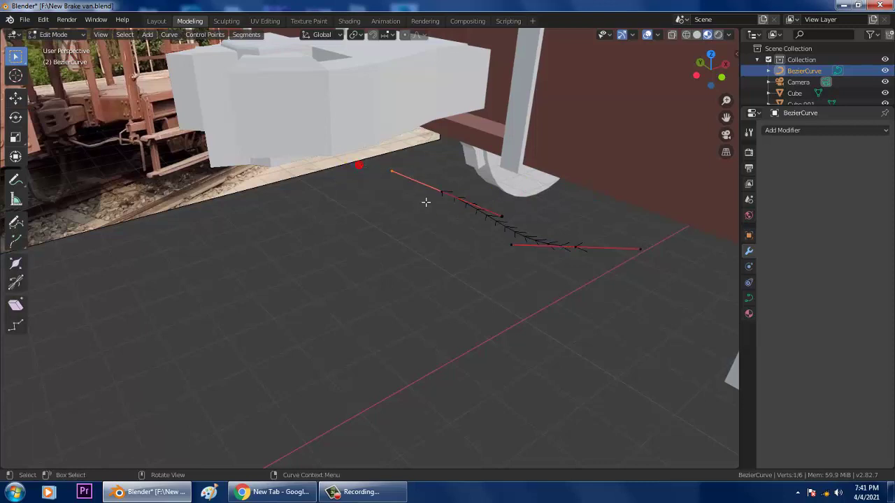
left_click_drag(426, 171, 474, 219)
middle_click_drag(473, 210, 2, 80)
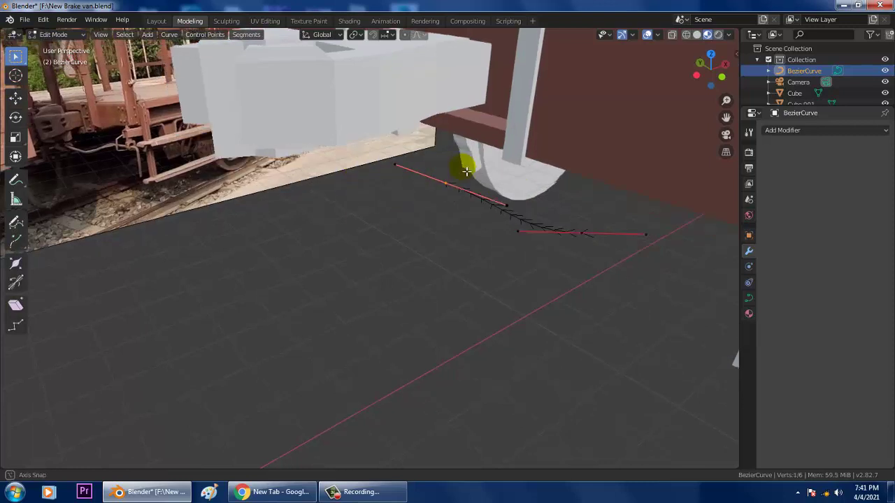
left_click(16, 98)
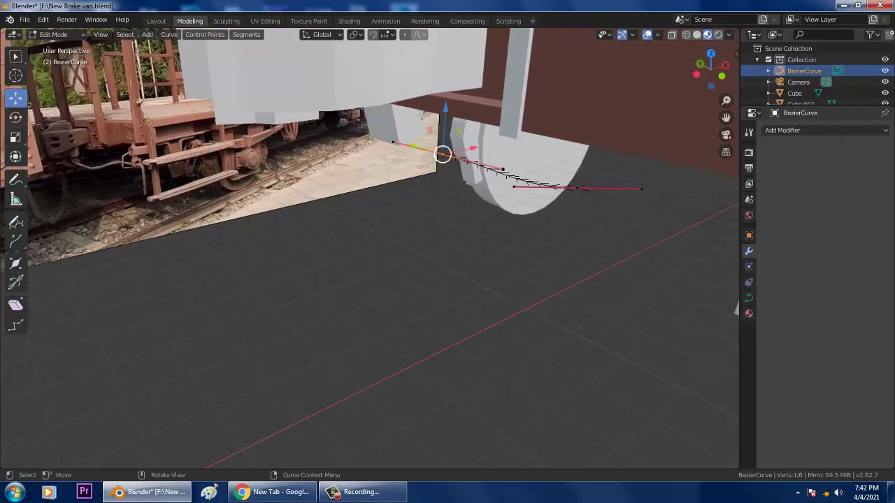
key("s")
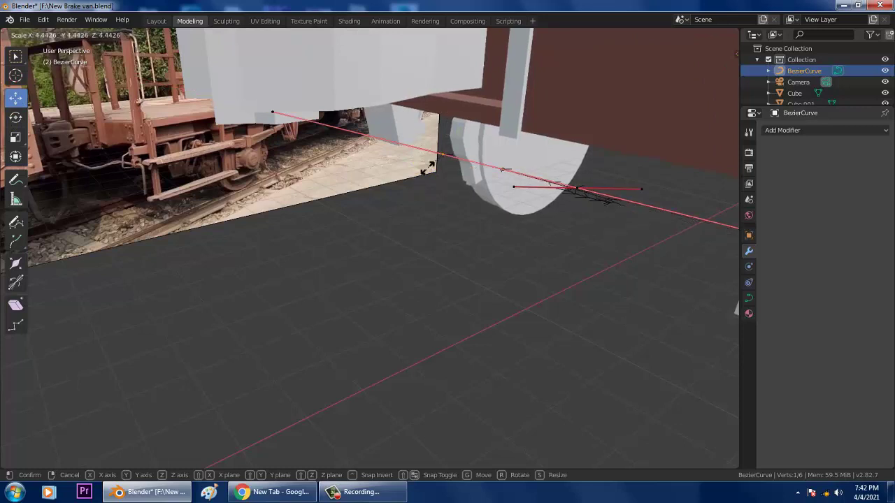
left_click(429, 168)
Raise the first control point toward the chassis and extrude the end point along Y toward the bracket.
middle_click_drag(428, 168, 404, 201)
left_click(405, 204)
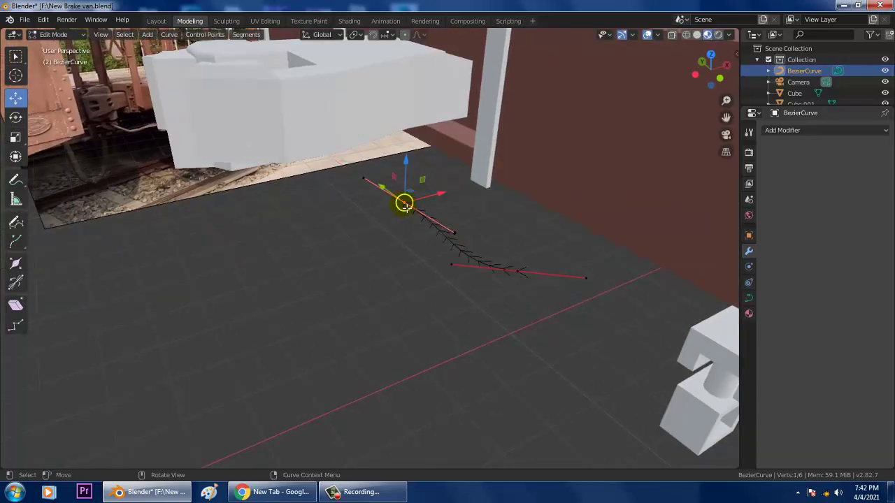
left_click_drag(405, 204, 367, 119)
mouse_move(370, 119)
middle_mouse_down()
mouse_move(412, 121)
mouse_move(409, 110)
middle_mouse_up()
left_click(565, 195)
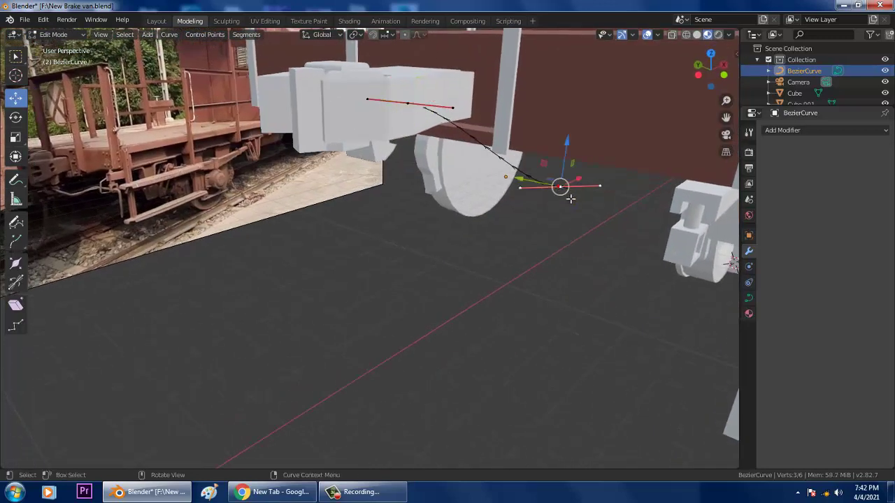
key("e")
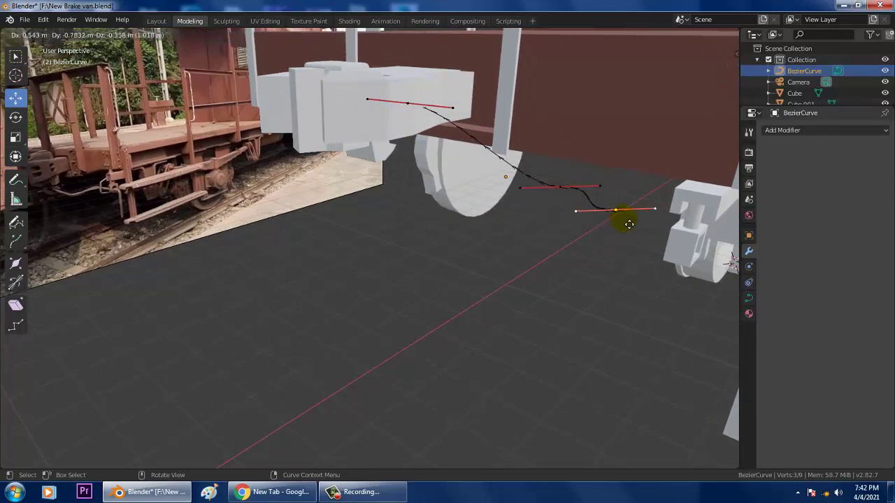
key("y")
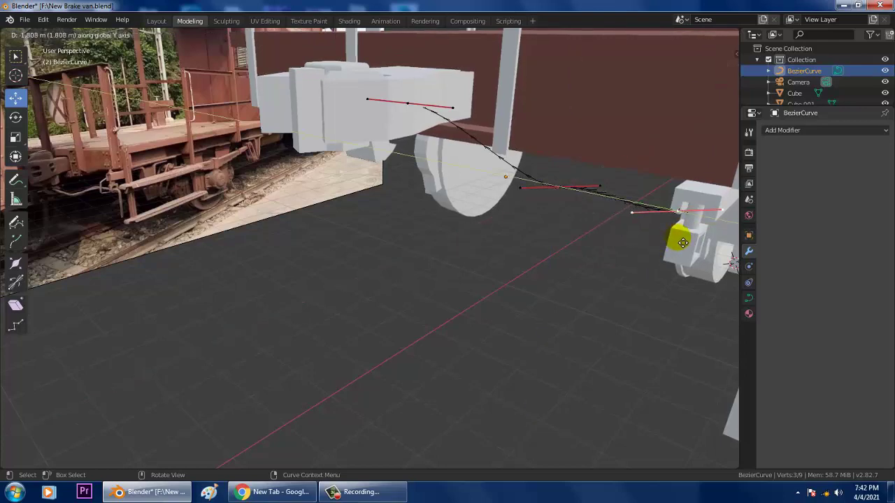
left_click(676, 236)
middle_click_drag(623, 272, 623, 264)
mouse_move(644, 260)
middle_mouse_down()
mouse_move(619, 230)
mouse_move(490, 229)
mouse_move(503, 235)
mouse_move(464, 256)
middle_mouse_up()
Extrude another end point on the curve, placed beyond the bracket.
key("e")
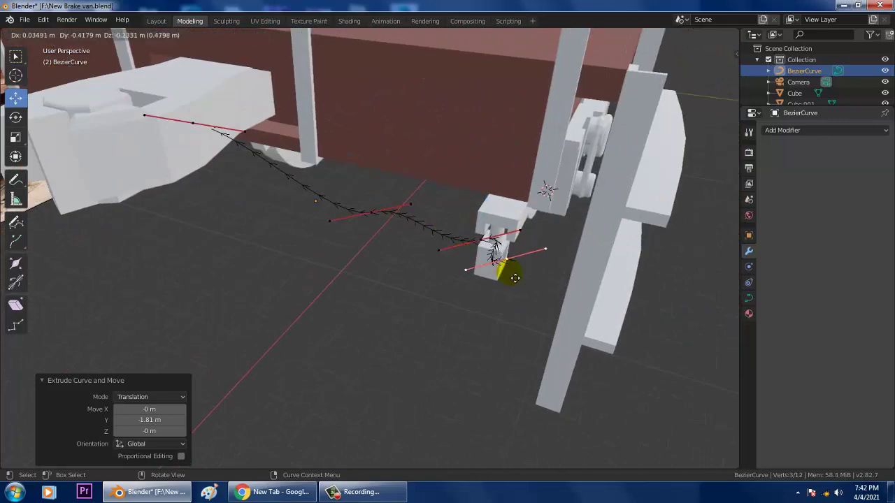
left_click(547, 304)
right_click(547, 307)
left_click(385, 264)
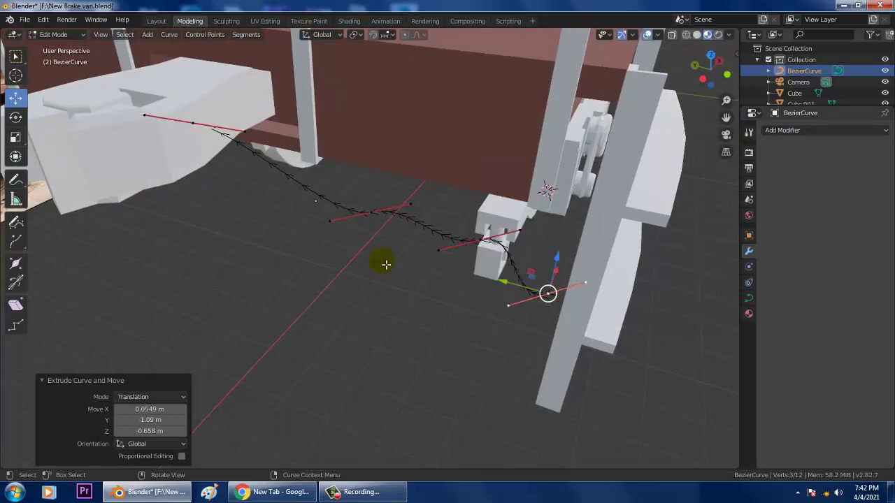
middle_click_drag(379, 272, 289, 179)
left_click_drag(436, 124, 413, 150)
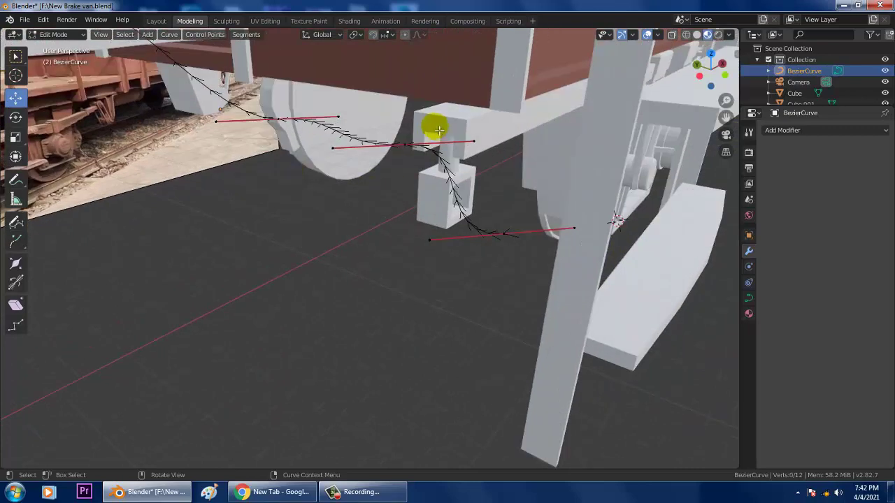
Raise the control point beside the bracket, slide it into the bracket, and shift the end point along X and down.
left_click(405, 144)
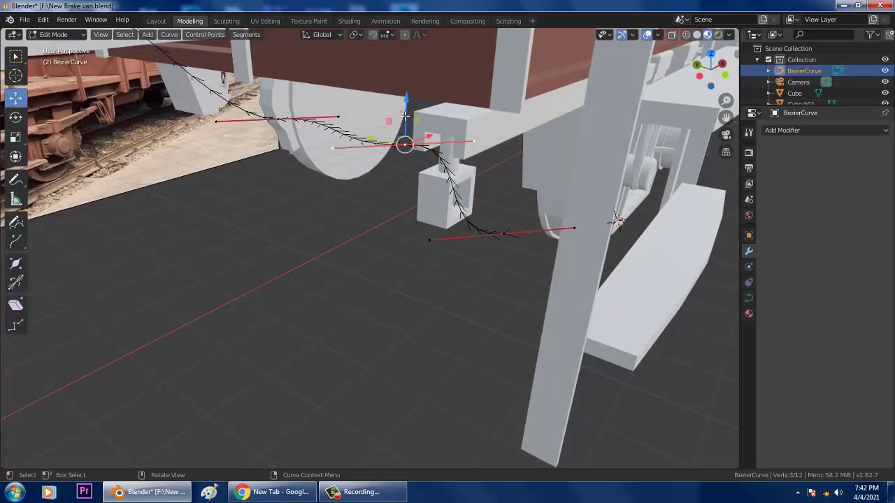
left_click_drag(406, 116, 464, 192)
middle_click_drag(464, 192, 263, 236)
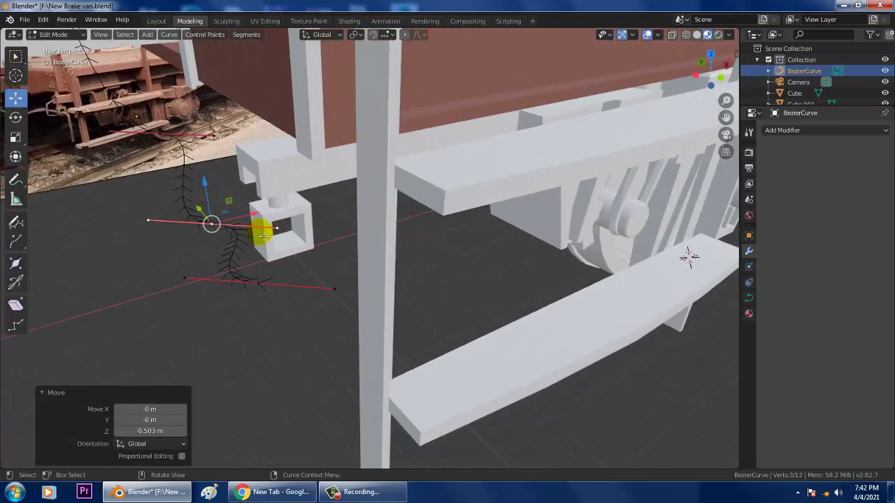
left_click_drag(250, 211, 299, 222)
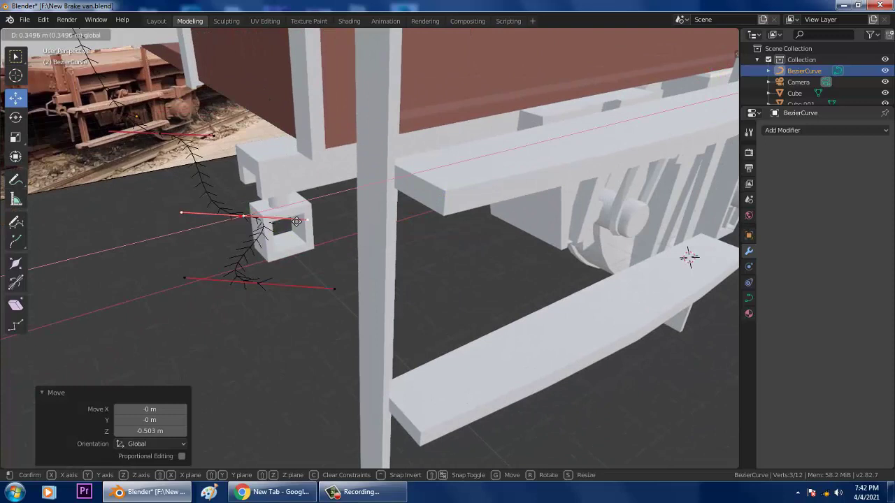
left_click(265, 287)
left_click_drag(260, 283, 278, 224)
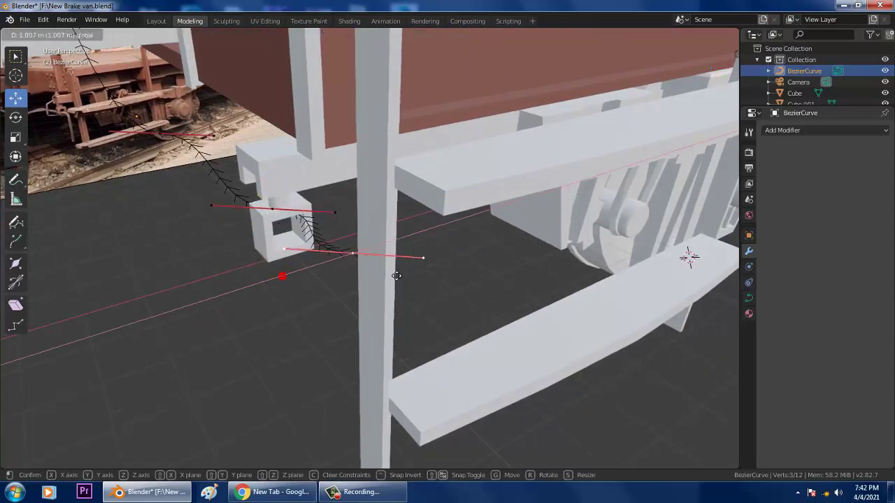
left_click_drag(355, 225, 349, 240)
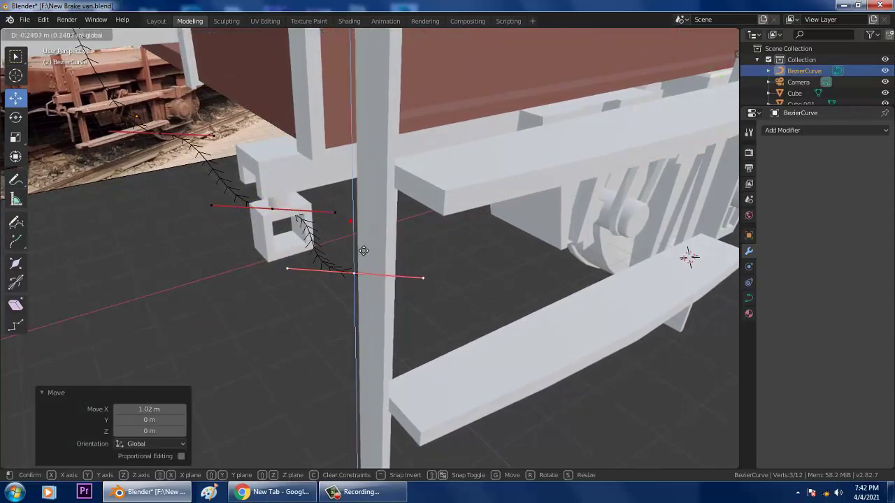
Lower the inner control point 0.269 m so the cable threads through the bracket.
mouse_move(304, 200)
middle_mouse_down()
mouse_move(314, 192)
mouse_move(310, 176)
middle_mouse_up()
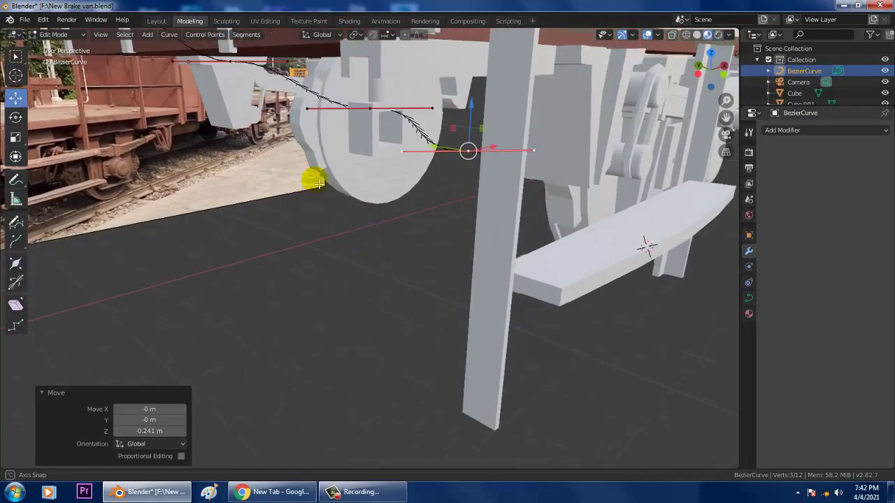
middle_click_drag(373, 110, 343, 113)
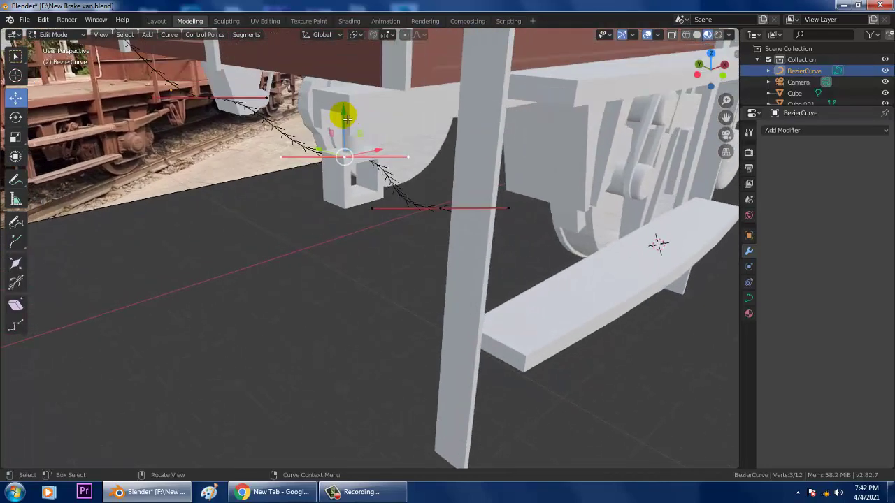
left_click_drag(343, 116, 349, 146)
middle_click_drag(415, 194, 406, 200)
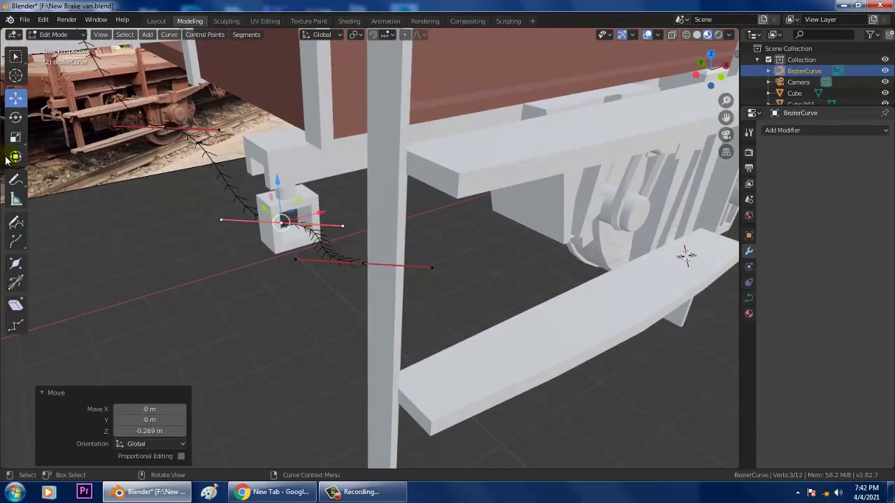
left_click(214, 35)
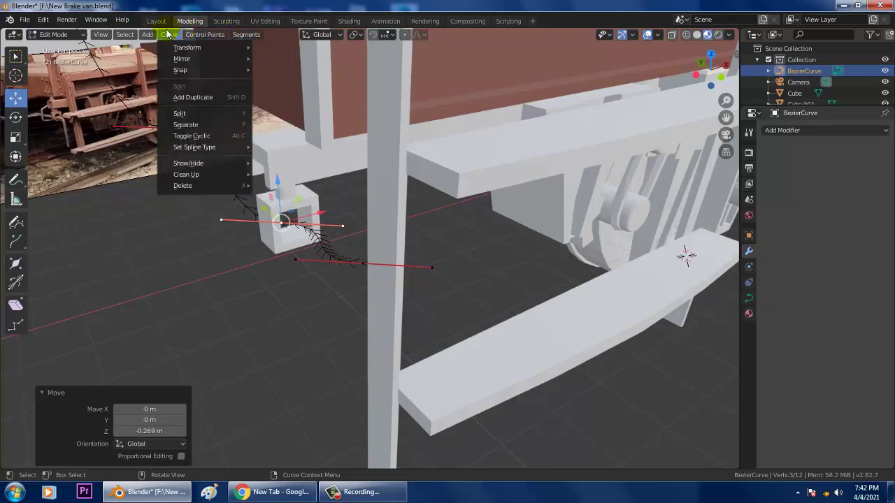
left_click(60, 35)
Return to Object Mode, try a Screw modifier on the curve, then undo it.
left_click(63, 49)
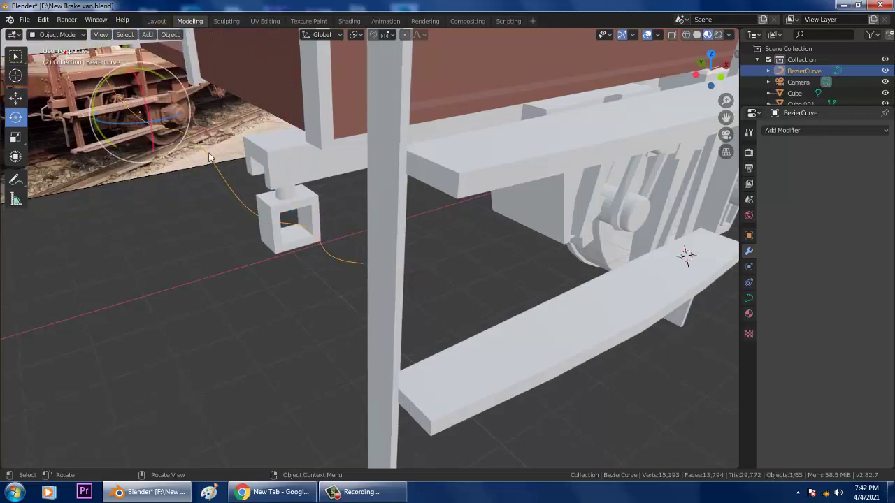
left_click(787, 133)
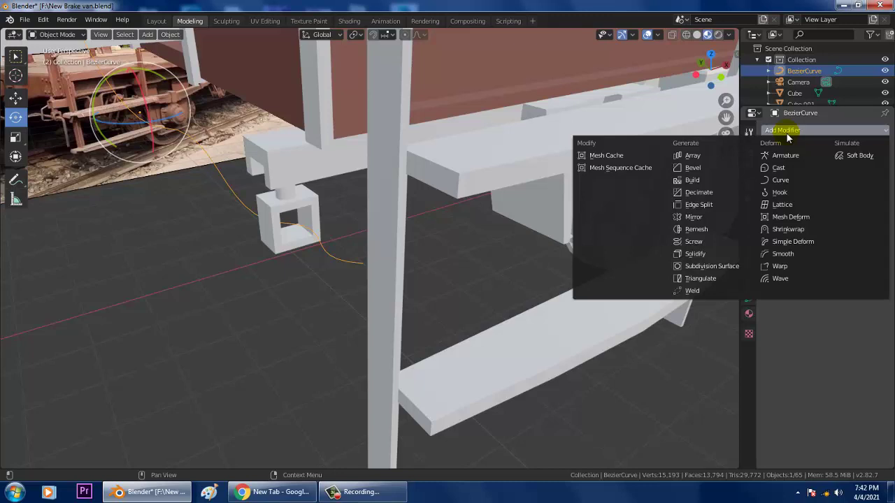
left_click(691, 241)
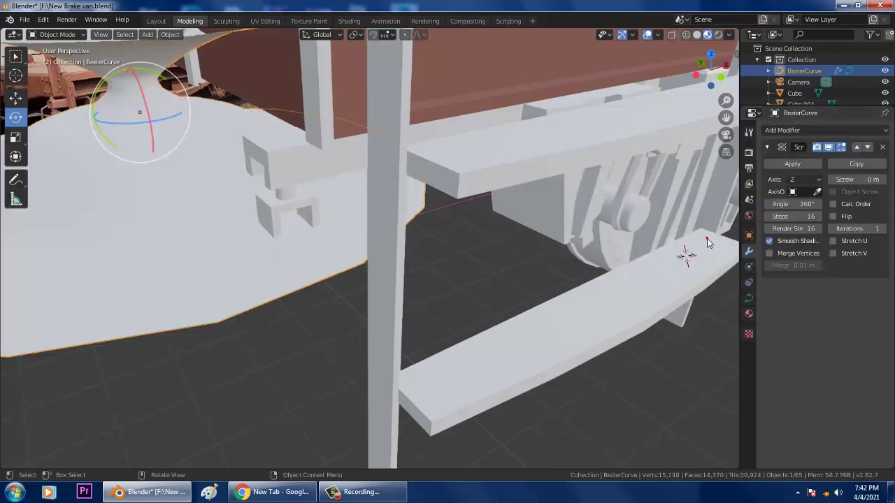
mouse_move(358, 201)
middle_mouse_down()
mouse_move(431, 240)
mouse_move(499, 226)
mouse_move(565, 244)
mouse_move(526, 219)
middle_mouse_up()
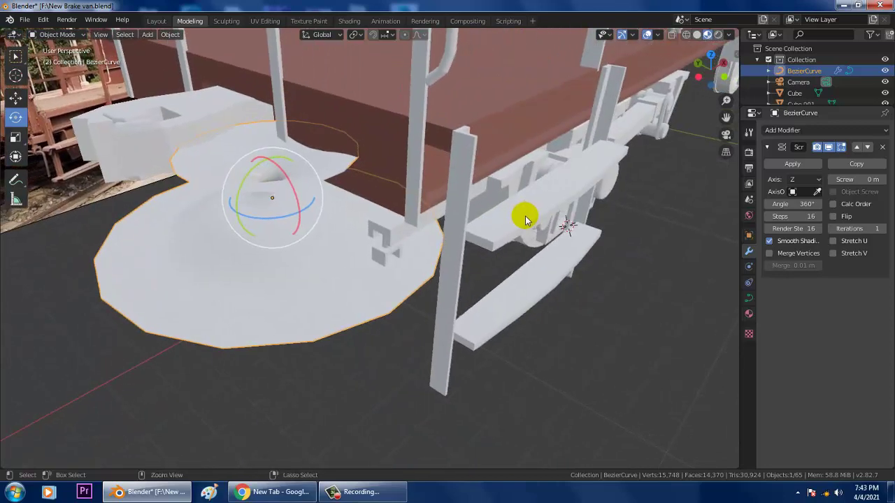
key("ctrl+z")
mouse_move(434, 234)
middle_mouse_down()
mouse_move(412, 200)
mouse_move(367, 168)
mouse_move(431, 230)
mouse_move(310, 285)
middle_mouse_up()
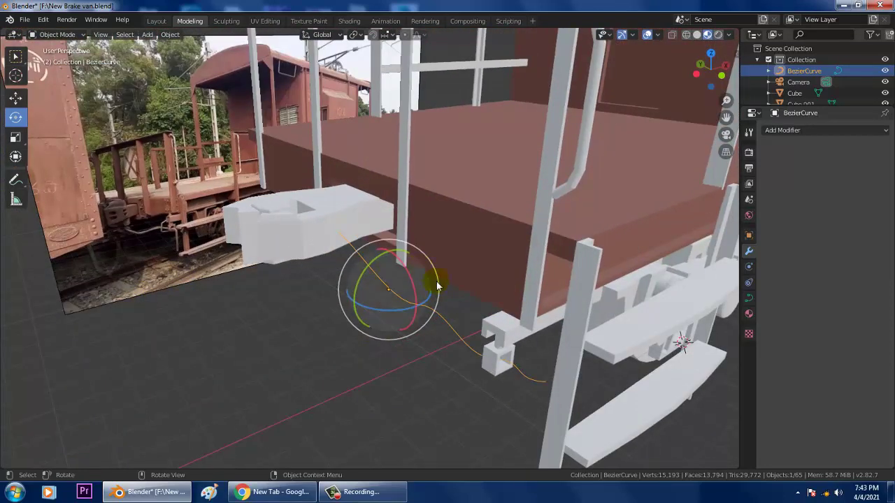
Reselect the Bezier cable and switch it into Edit Mode.
left_click(306, 360)
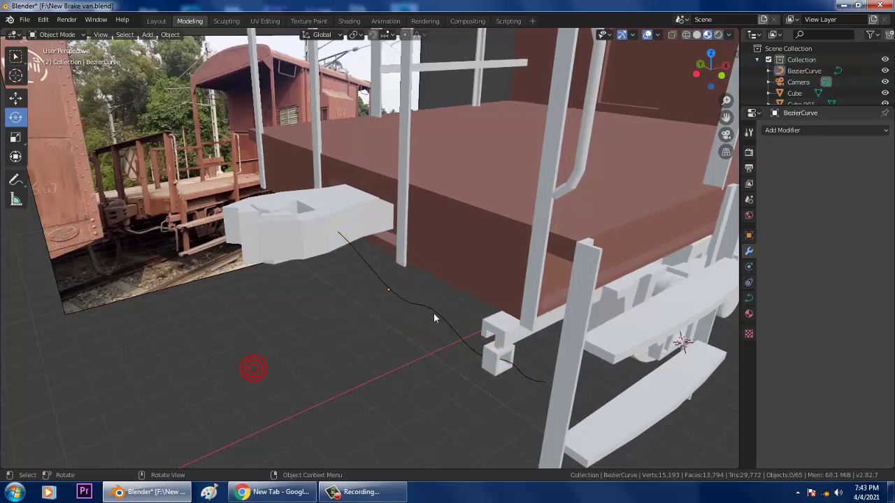
left_click(440, 313)
mouse_move(439, 313)
middle_mouse_down()
mouse_move(410, 270)
mouse_move(378, 250)
mouse_move(427, 216)
mouse_move(425, 231)
mouse_move(266, 144)
middle_mouse_up()
left_click(56, 34)
left_click(63, 60)
Lower a cable control point along Z and extrude a new point from it.
left_click(346, 182)
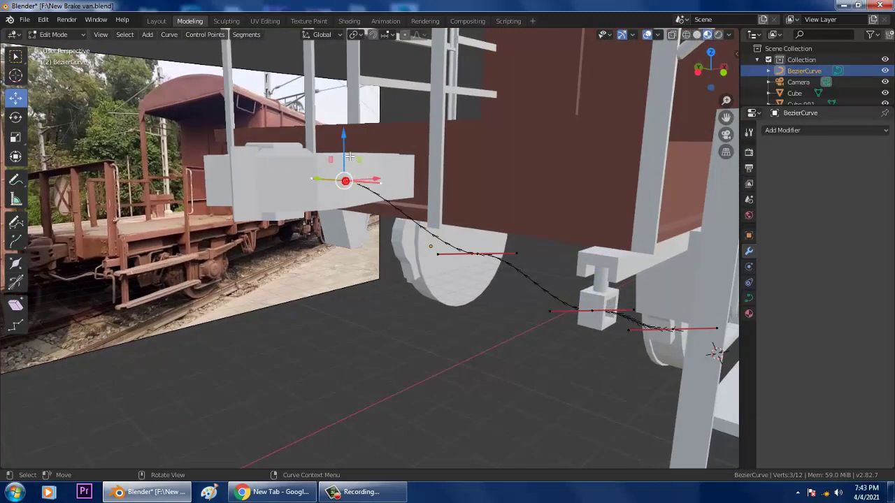
mouse_move(343, 157)
left_mouse_down()
mouse_move(354, 204)
mouse_move(349, 198)
left_mouse_up()
mouse_move(350, 197)
middle_mouse_down()
mouse_move(385, 200)
mouse_move(356, 219)
middle_mouse_up()
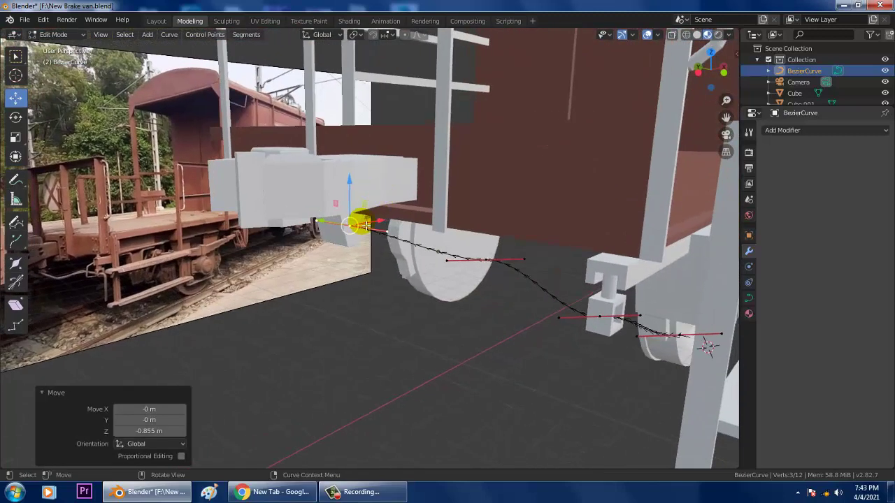
left_click_drag(356, 220, 352, 181)
left_click(352, 181)
mouse_move(351, 181)
middle_mouse_down()
mouse_move(410, 253)
mouse_move(420, 245)
mouse_move(503, 256)
middle_mouse_up()
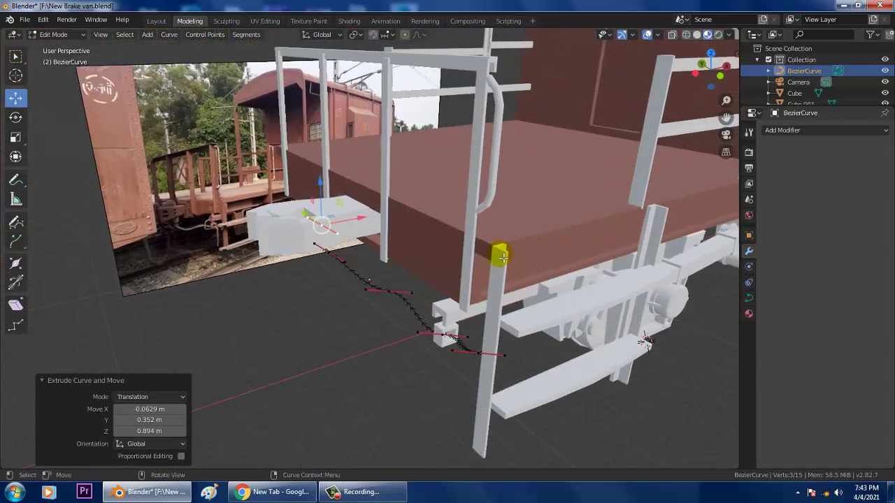
mouse_move(559, 247)
middle_mouse_down()
mouse_move(577, 255)
mouse_move(591, 243)
mouse_move(634, 352)
middle_mouse_up()
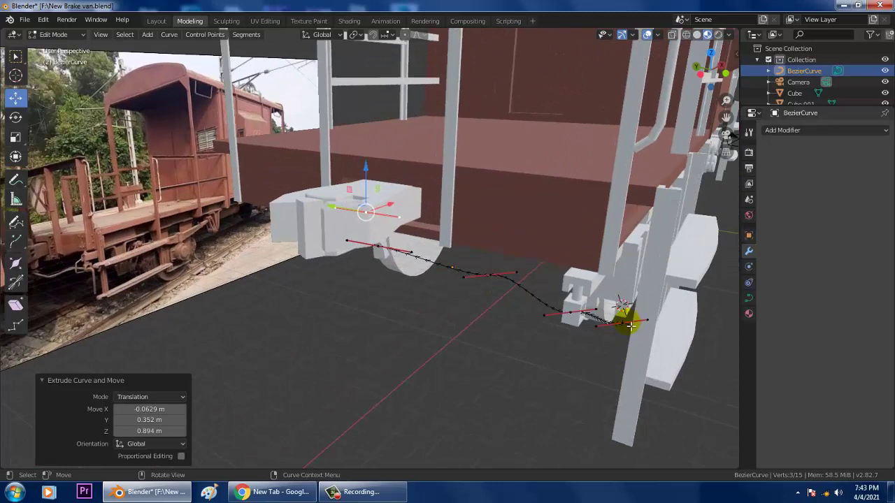
Drop the cable's end point 1.13 m on Z and adjust its left handle to bend the end.
left_click(627, 325)
key("g")
key("z")
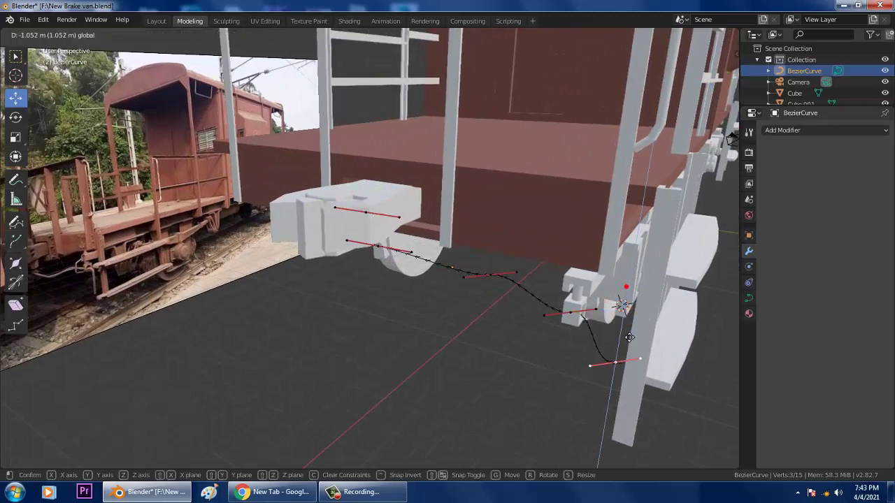
left_click(642, 370)
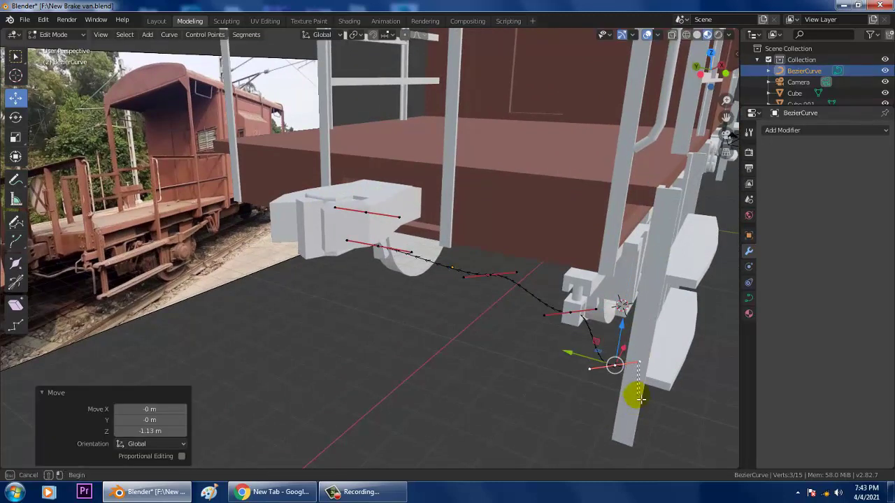
left_click(616, 372)
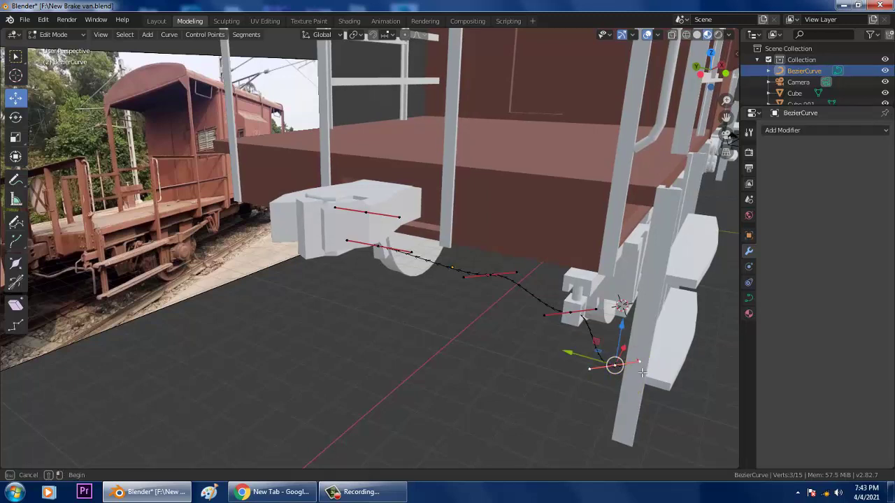
left_click(589, 370)
key("g")
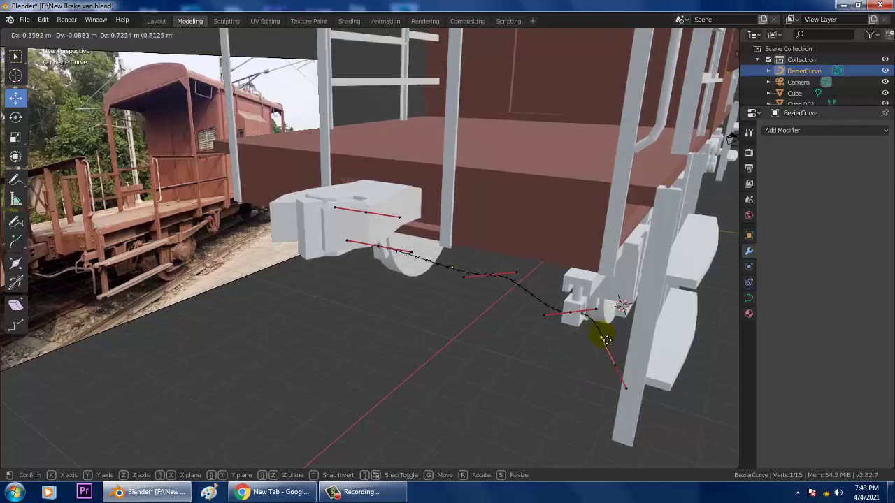
left_click(615, 346)
mouse_move(610, 344)
middle_mouse_down()
mouse_move(687, 263)
mouse_move(620, 314)
mouse_move(645, 339)
mouse_move(489, 365)
mouse_move(529, 325)
mouse_move(619, 319)
mouse_move(669, 300)
mouse_move(561, 314)
mouse_move(387, 188)
middle_mouse_up()
Switch to Object Mode and select the upper and lower steps on the van's platform.
left_click(56, 34)
left_click(55, 47)
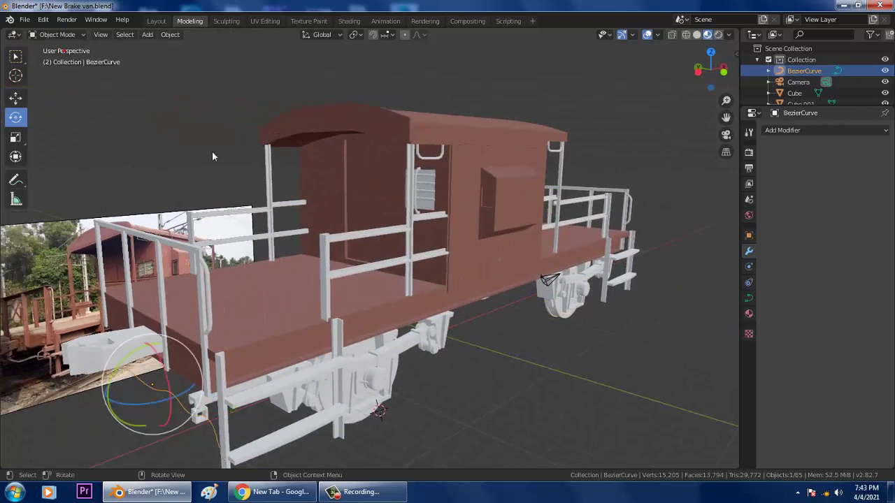
mouse_move(211, 151)
middle_mouse_down()
mouse_move(416, 318)
mouse_move(338, 276)
middle_mouse_up()
scroll(338, 276, "up", 3)
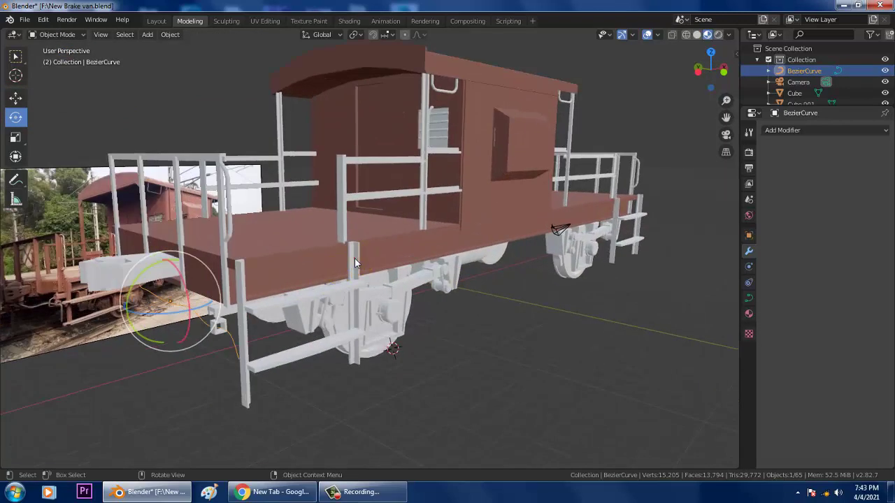
left_click(355, 258)
scroll(235, 286, "up", 2)
left_click(206, 297, "shift")
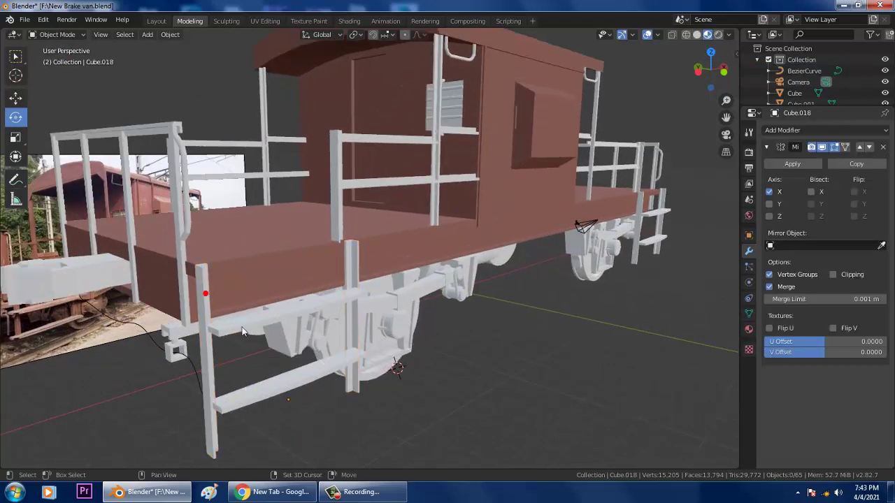
left_click(241, 327)
left_click(241, 404, "shift")
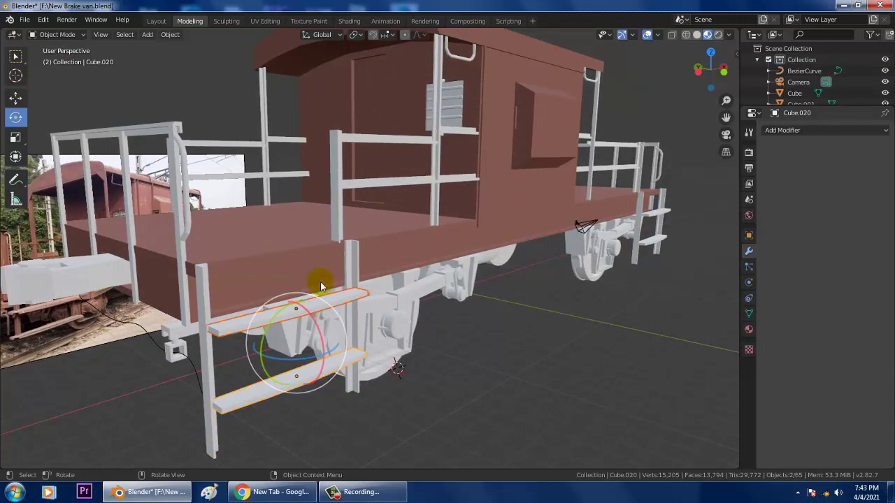
middle_click_drag(320, 286, 310, 279)
Duplicate the grab handle Cylinder.009 and move the copy 6.91 m along X onto the middle railing post.
left_click(168, 201)
middle_click_drag(216, 254, 214, 257)
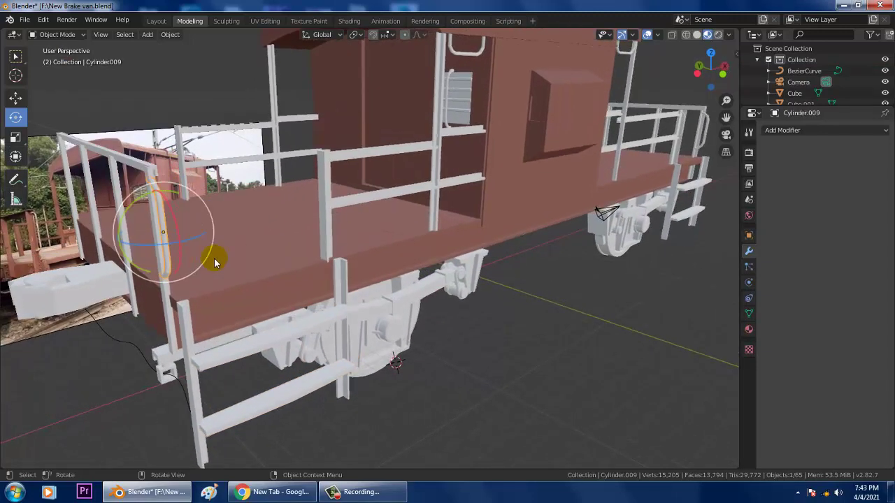
key("shift+d")
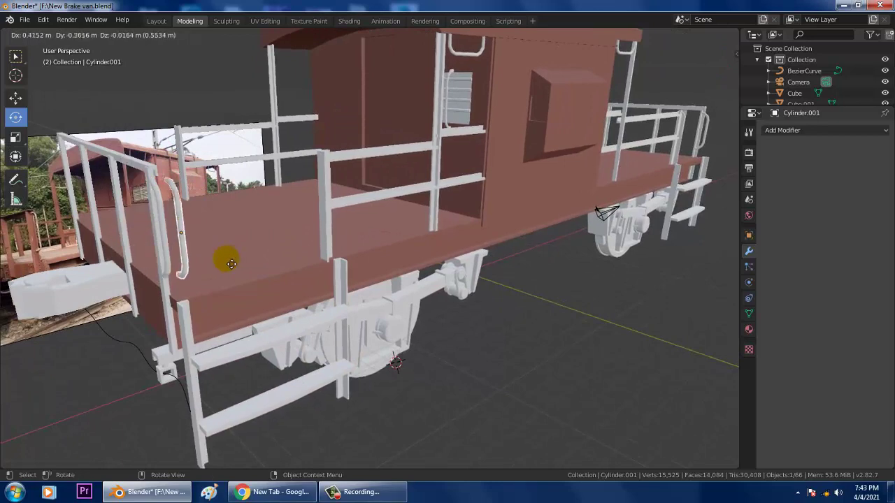
right_click(227, 260)
mouse_move(115, 128)
middle_mouse_down()
mouse_move(255, 153)
mouse_move(37, 90)
middle_mouse_up()
left_click(15, 98)
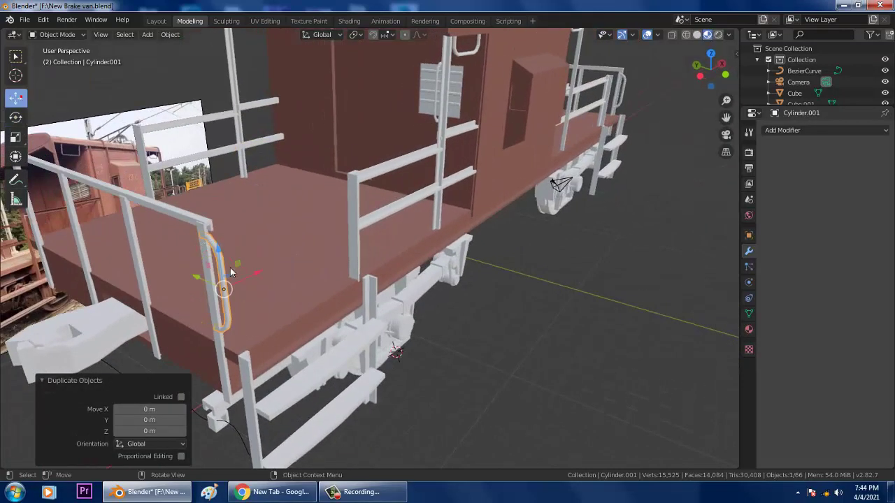
left_click_drag(256, 267, 421, 247)
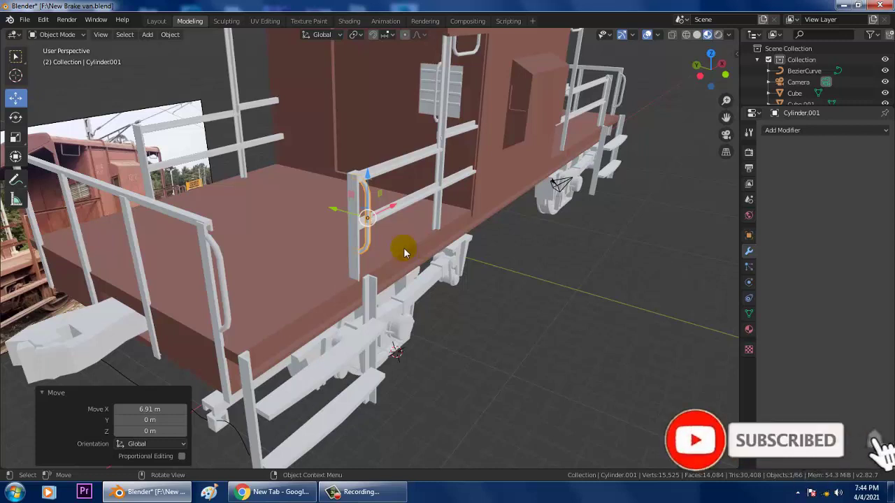
Select the post and both steps, then duplicate them in place.
left_click(368, 308)
left_click(307, 383)
left_click(302, 449, "shift")
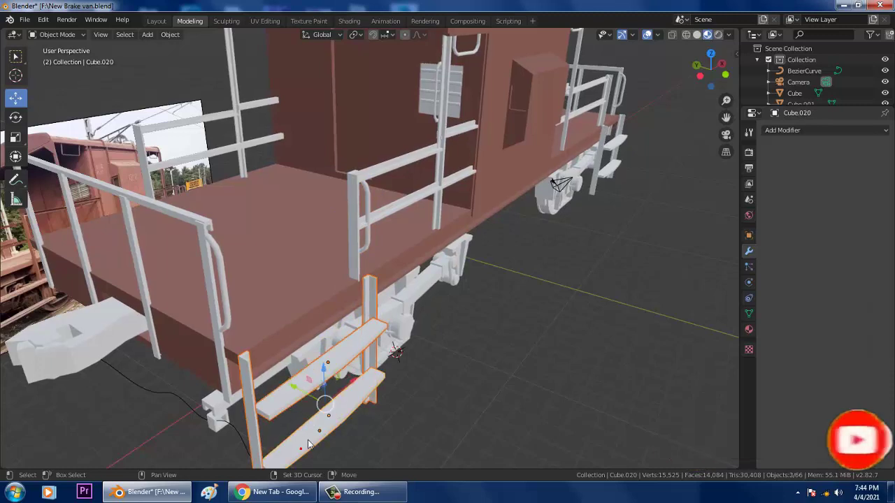
middle_click_drag(302, 449, 398, 361)
key("shift+d")
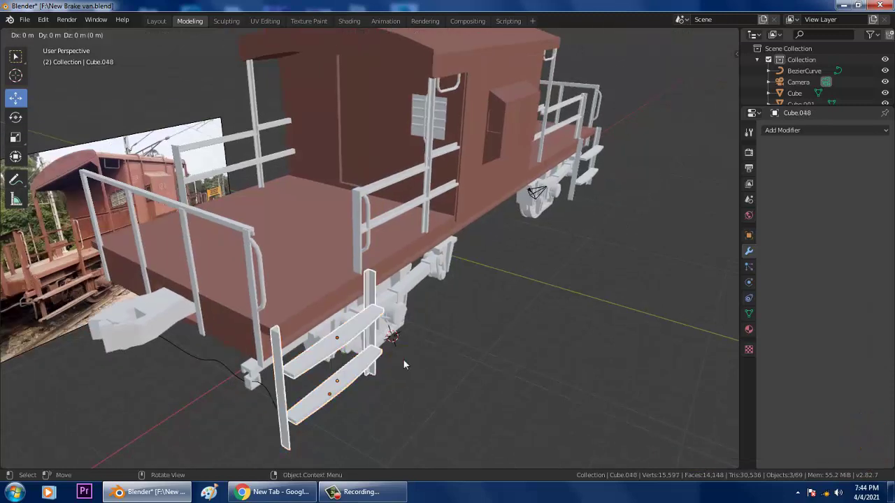
right_click(403, 359)
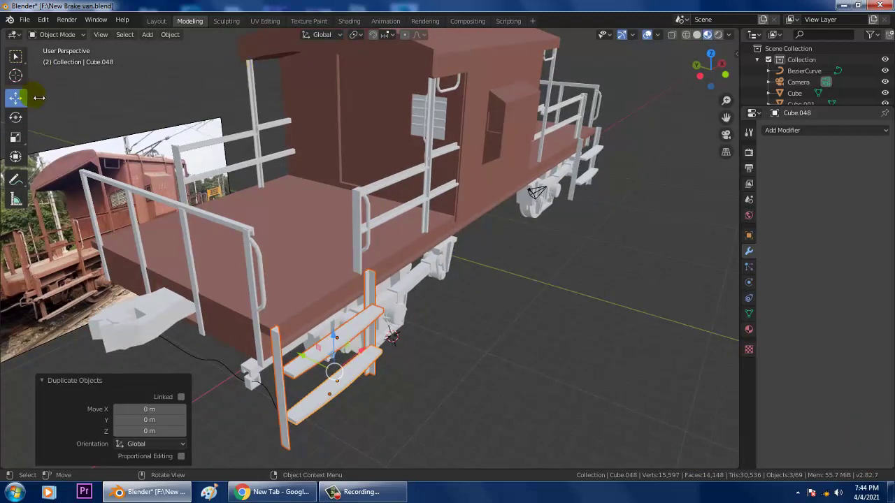
Mirror the copy along global Y and move it 0.29 m along Y to the van's near end.
left_click(168, 36)
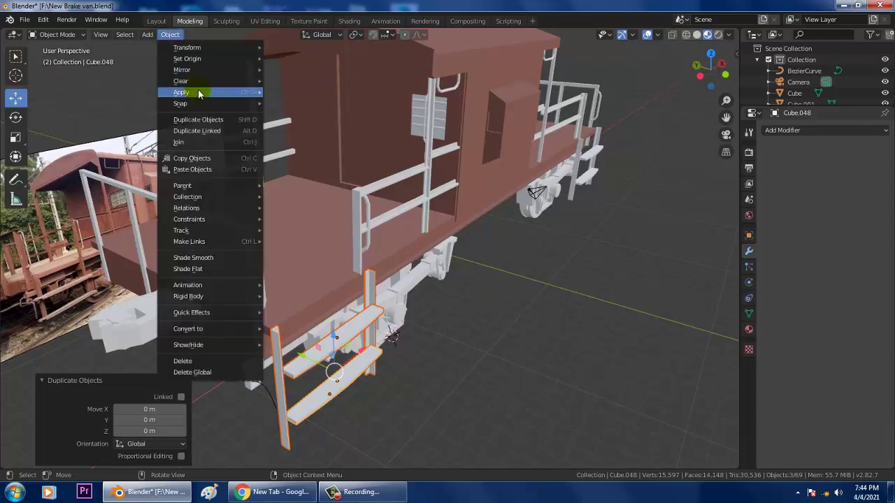
mouse_move(182, 70)
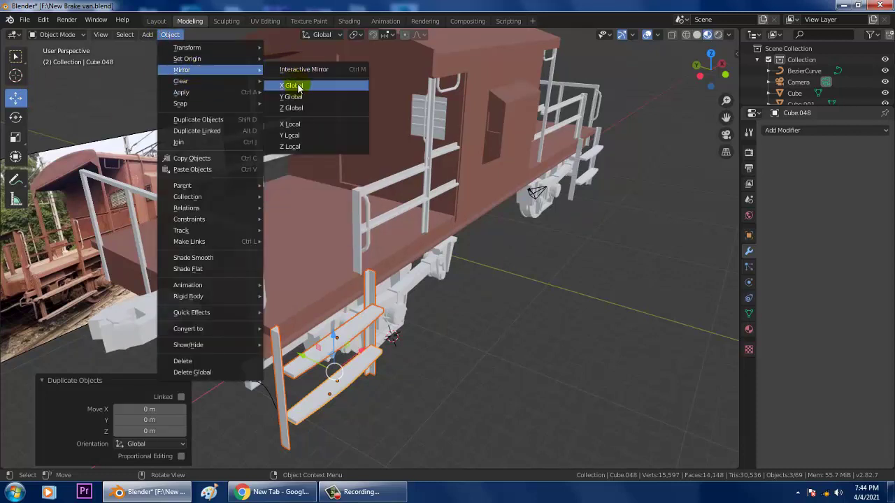
left_click(290, 97)
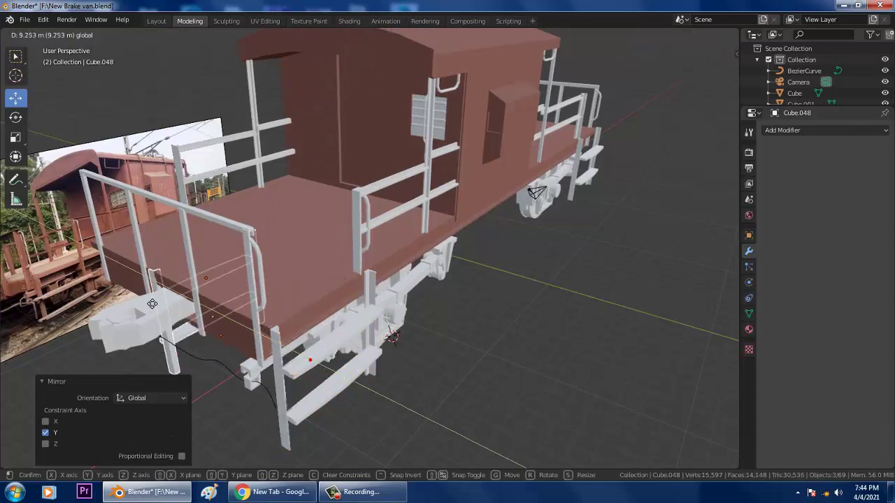
left_click_drag(311, 363, 100, 369)
mouse_move(99, 369)
middle_mouse_down()
mouse_move(260, 260)
mouse_move(241, 273)
mouse_move(329, 188)
mouse_move(291, 311)
middle_mouse_up()
left_click_drag(280, 304, 278, 305)
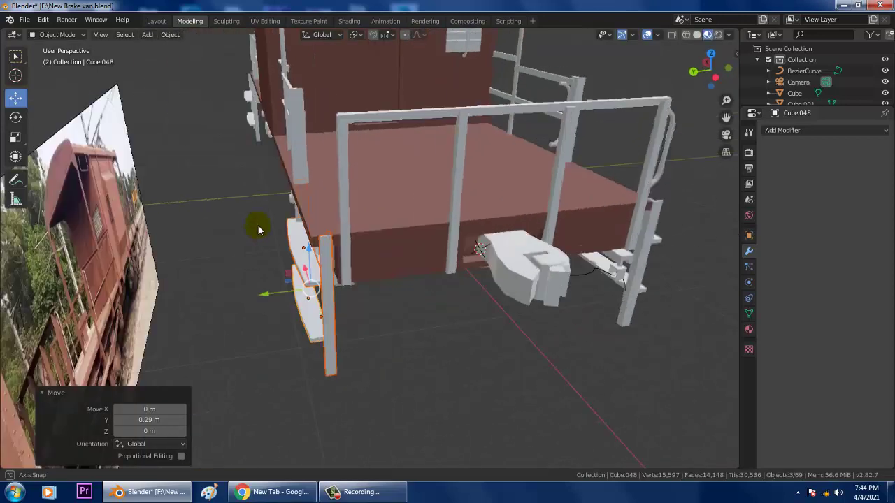
mouse_move(260, 226)
middle_mouse_down()
mouse_move(234, 219)
mouse_move(569, 259)
mouse_move(564, 294)
mouse_move(547, 292)
mouse_move(558, 299)
mouse_move(604, 275)
mouse_move(559, 280)
mouse_move(656, 247)
mouse_move(619, 290)
mouse_move(646, 285)
middle_mouse_up()
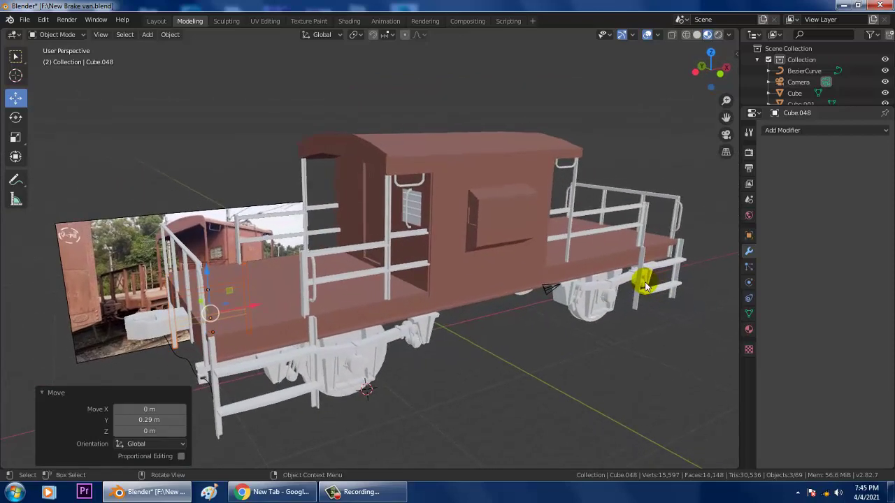